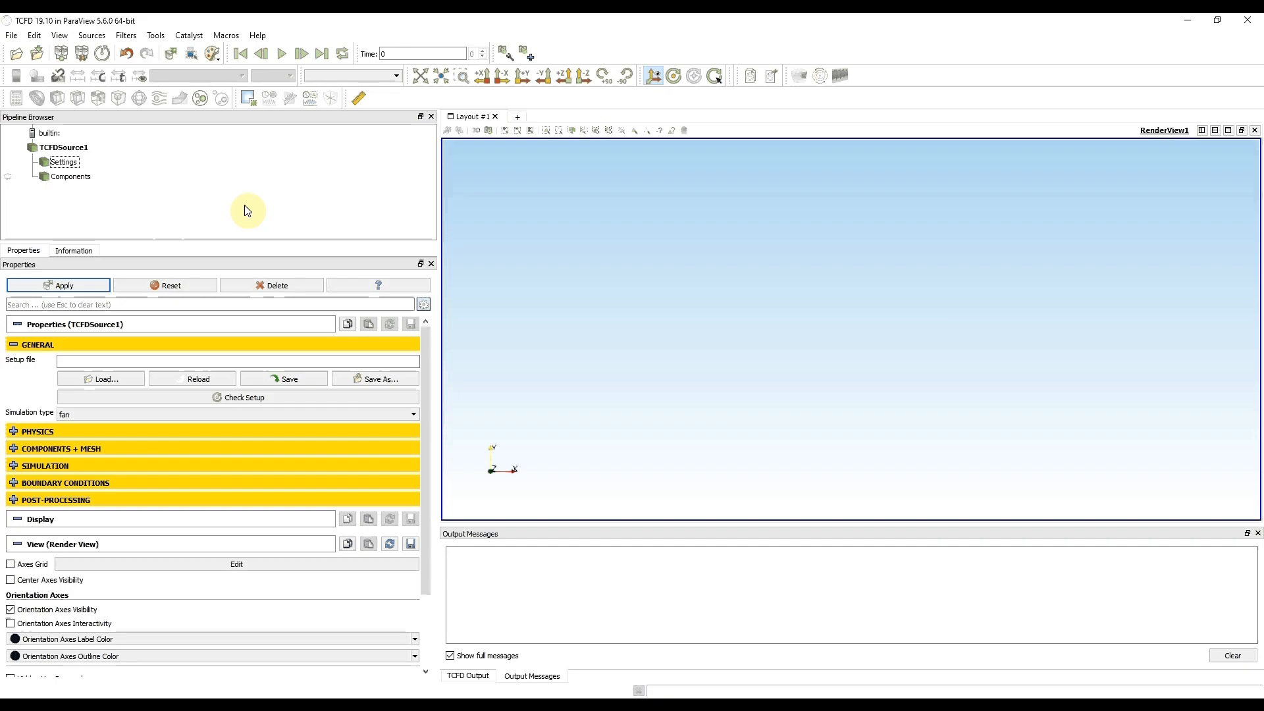
- Save the setup file as tutorial in the Francis-turbine-msh folder on the Desktop
left_click(403, 381)
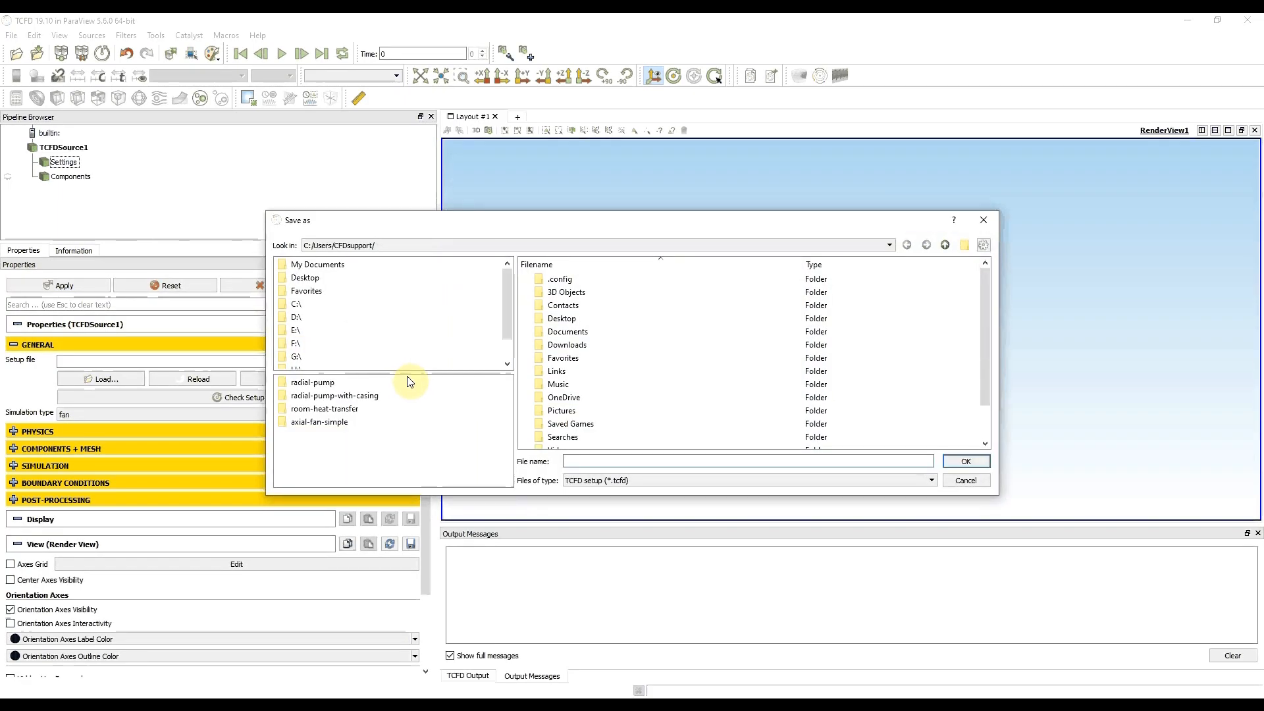
left_click(303, 279)
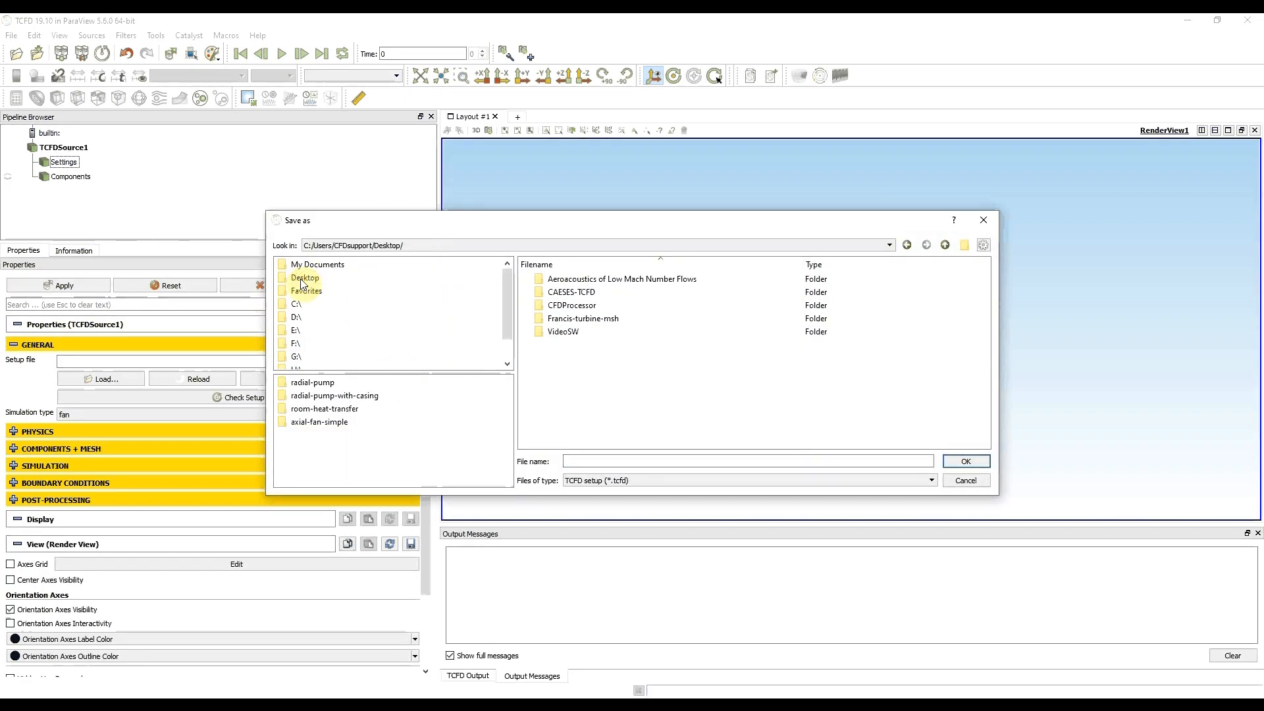
double_click(583, 318)
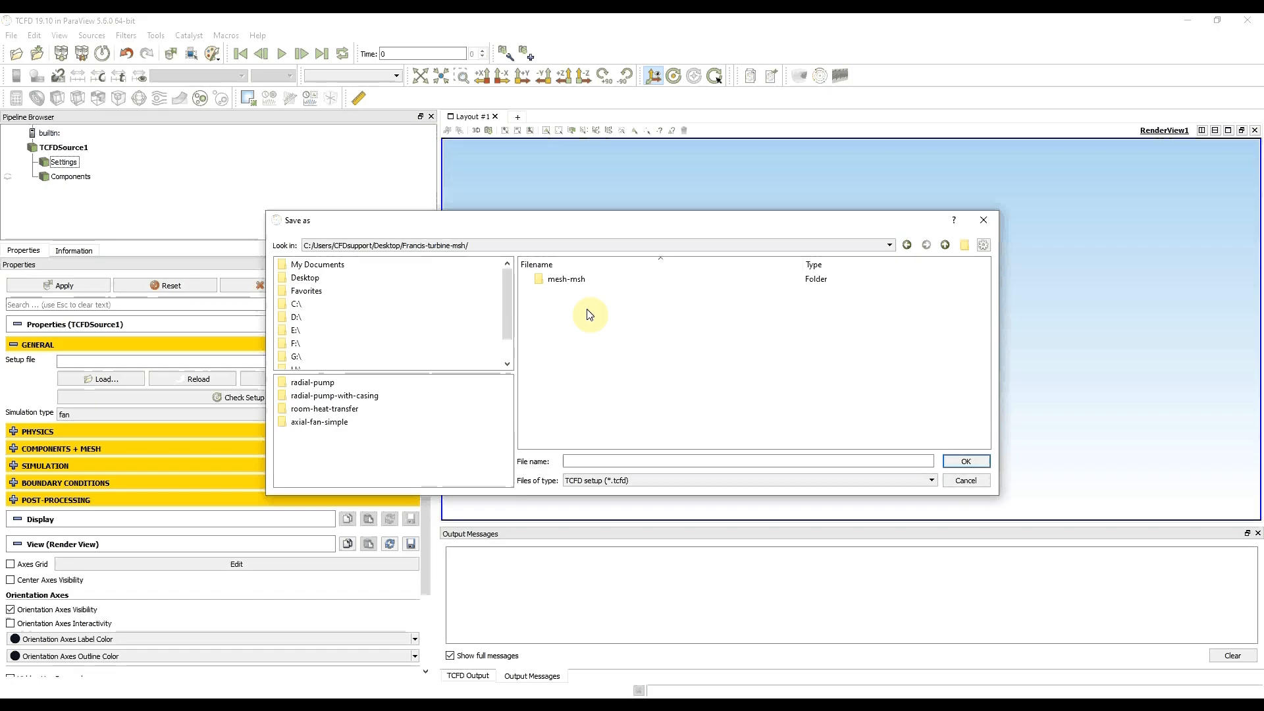
left_click(607, 461)
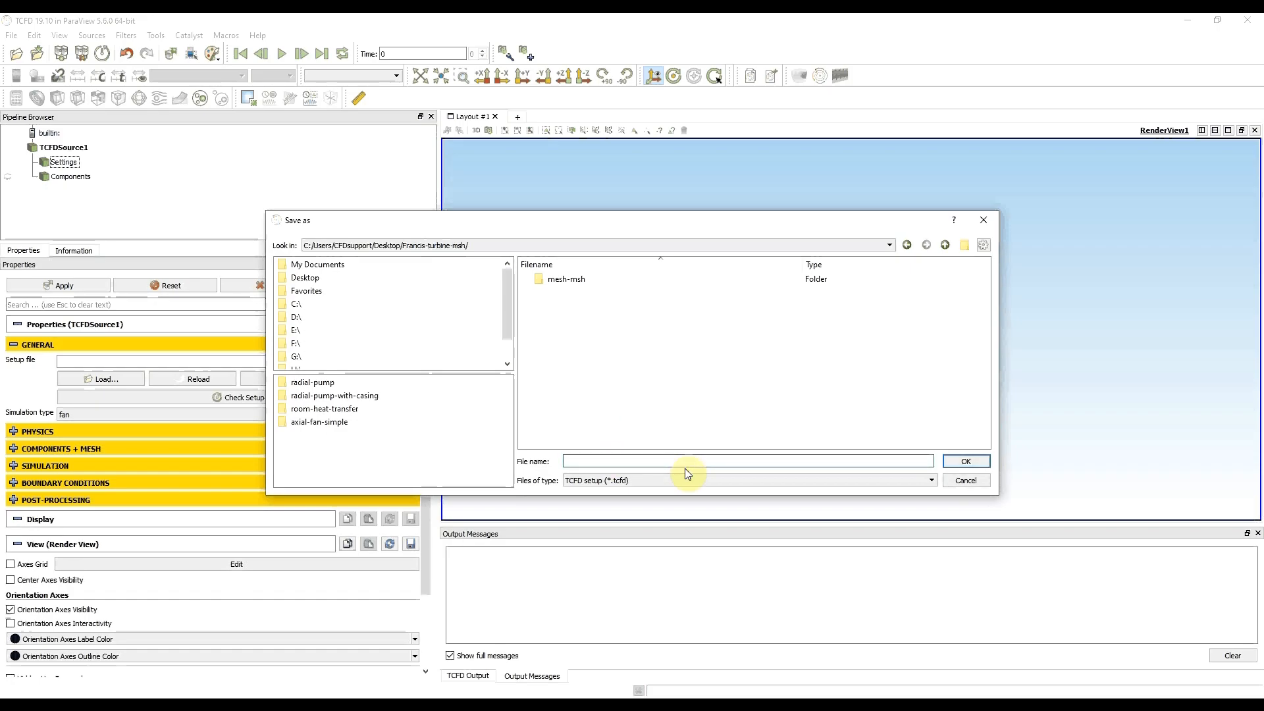
type("tutorial")
left_click(970, 461)
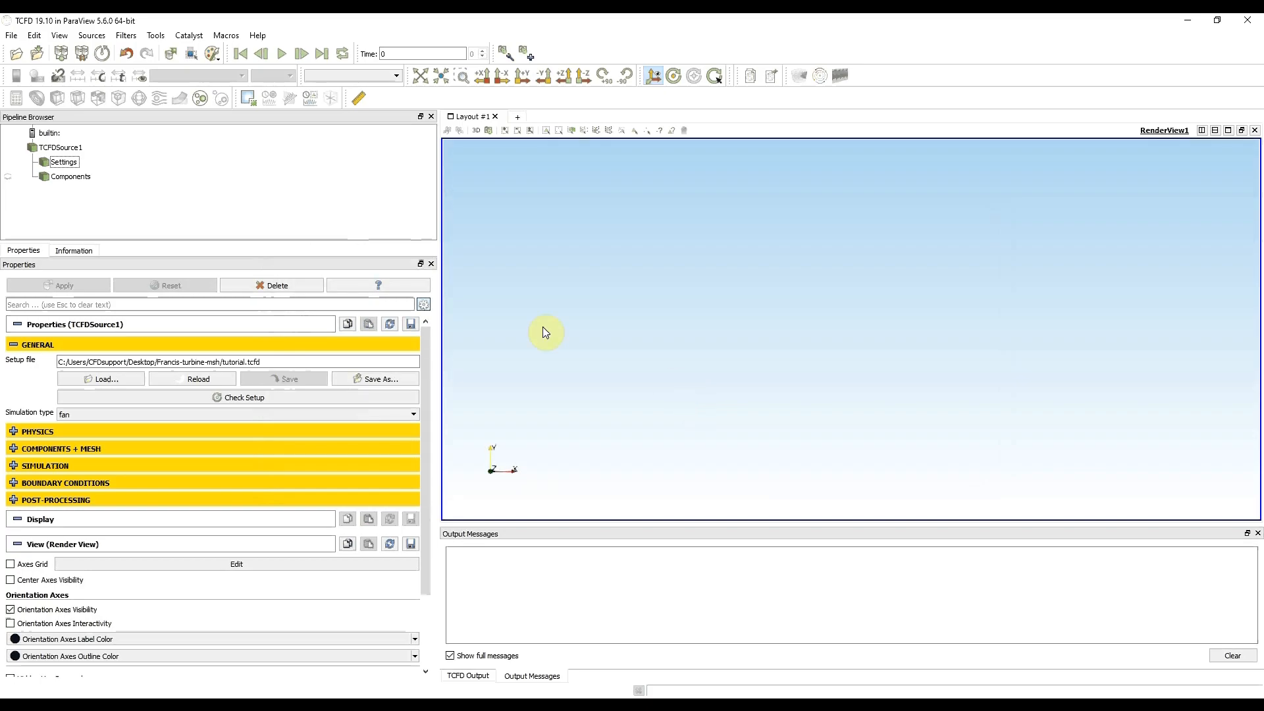
- Set the number of components to 4 in the components and mesh settings
left_click(13, 449)
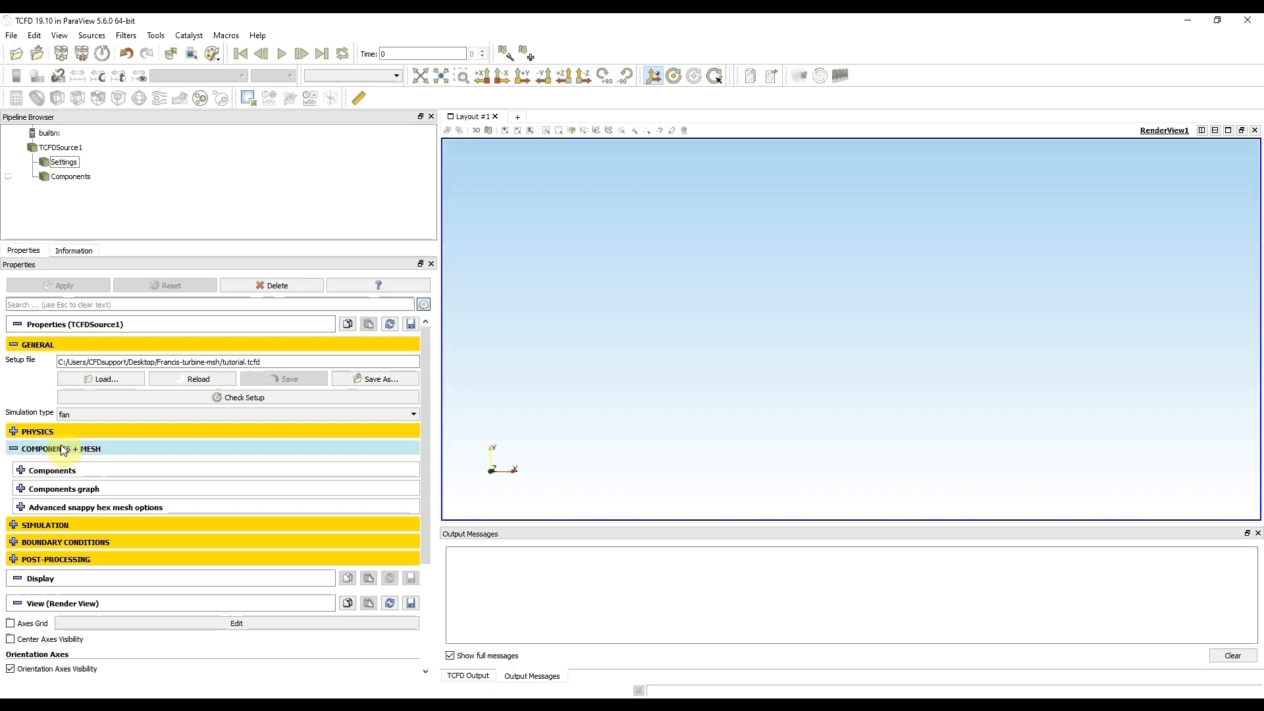
left_click(22, 471)
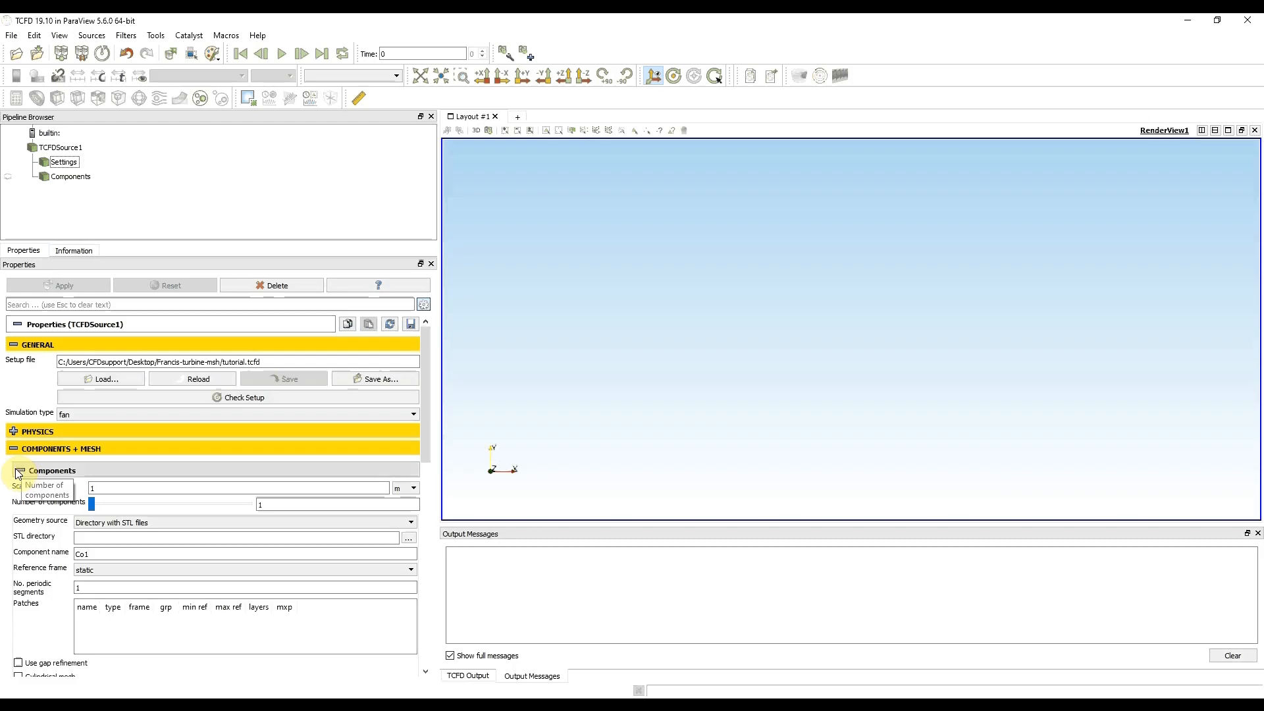
scroll(34, 541, "down", 3)
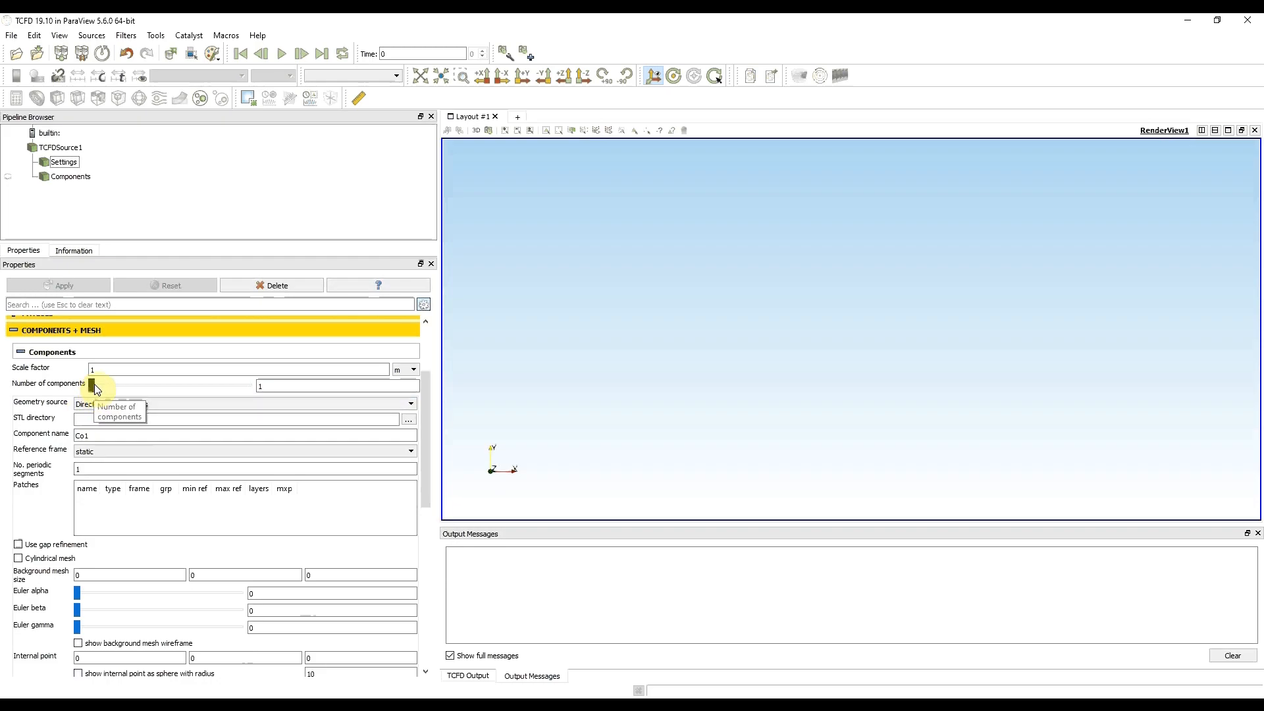
left_click_drag(116, 385, 147, 392)
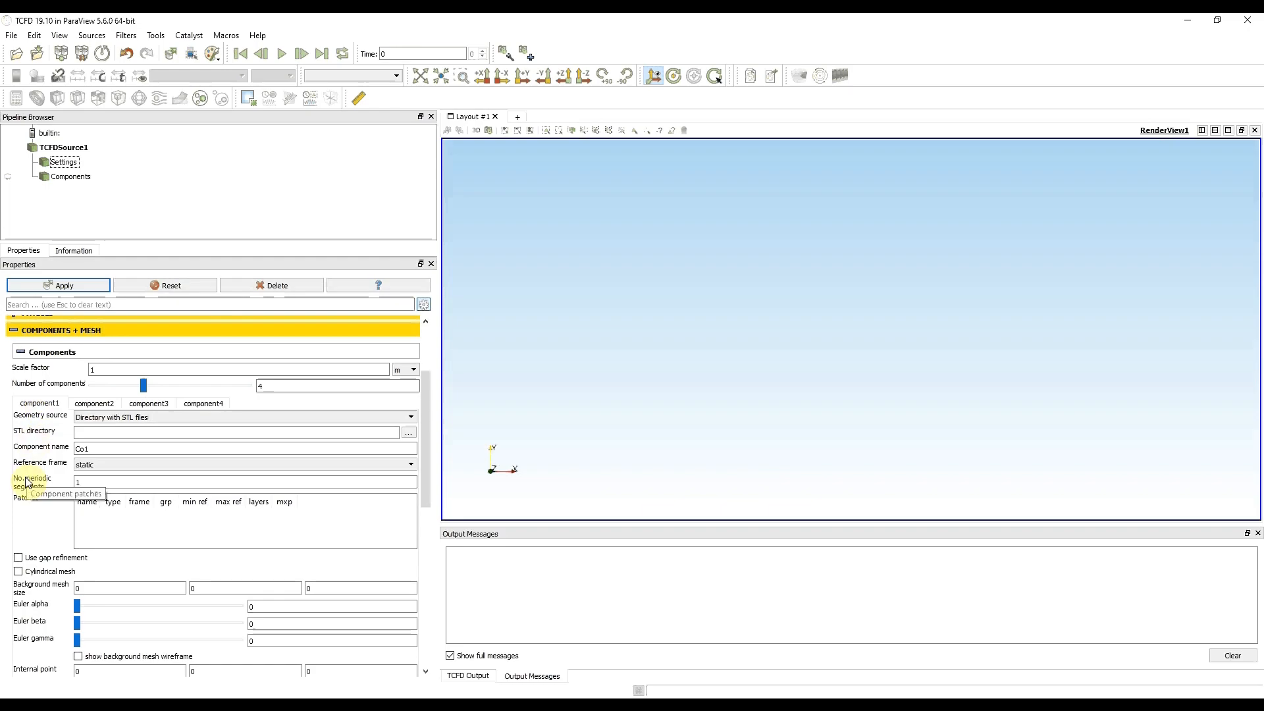
- Set component1's geometry source to External Fluent mesh and load stay_segment.msh from Desktop/Francis-turbine-msh/mesh-msh
left_click(411, 419)
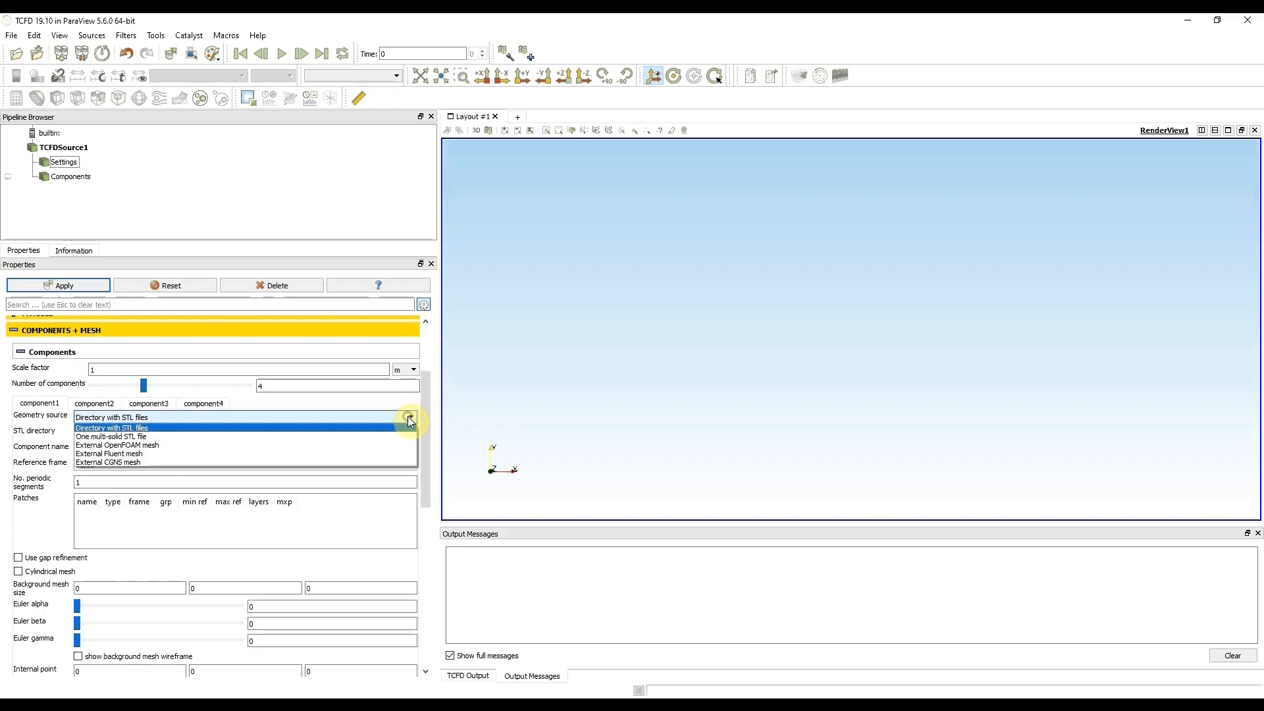
left_click(135, 454)
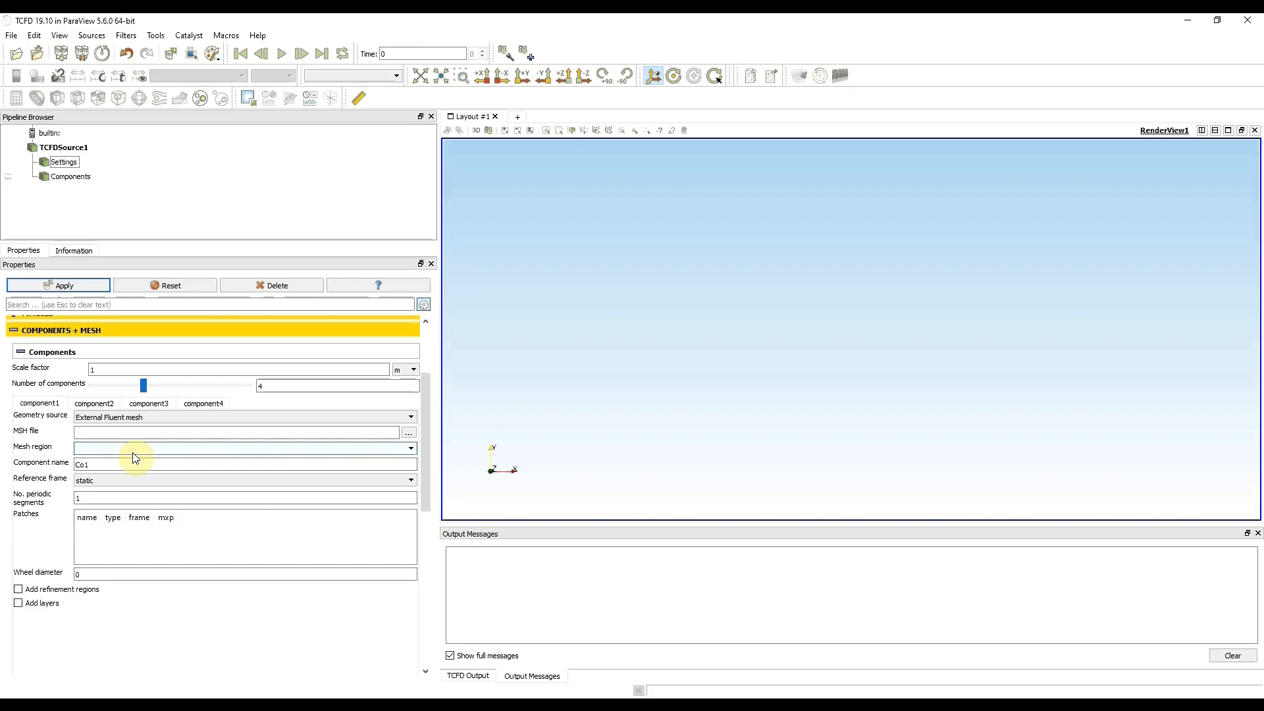
left_click(409, 434)
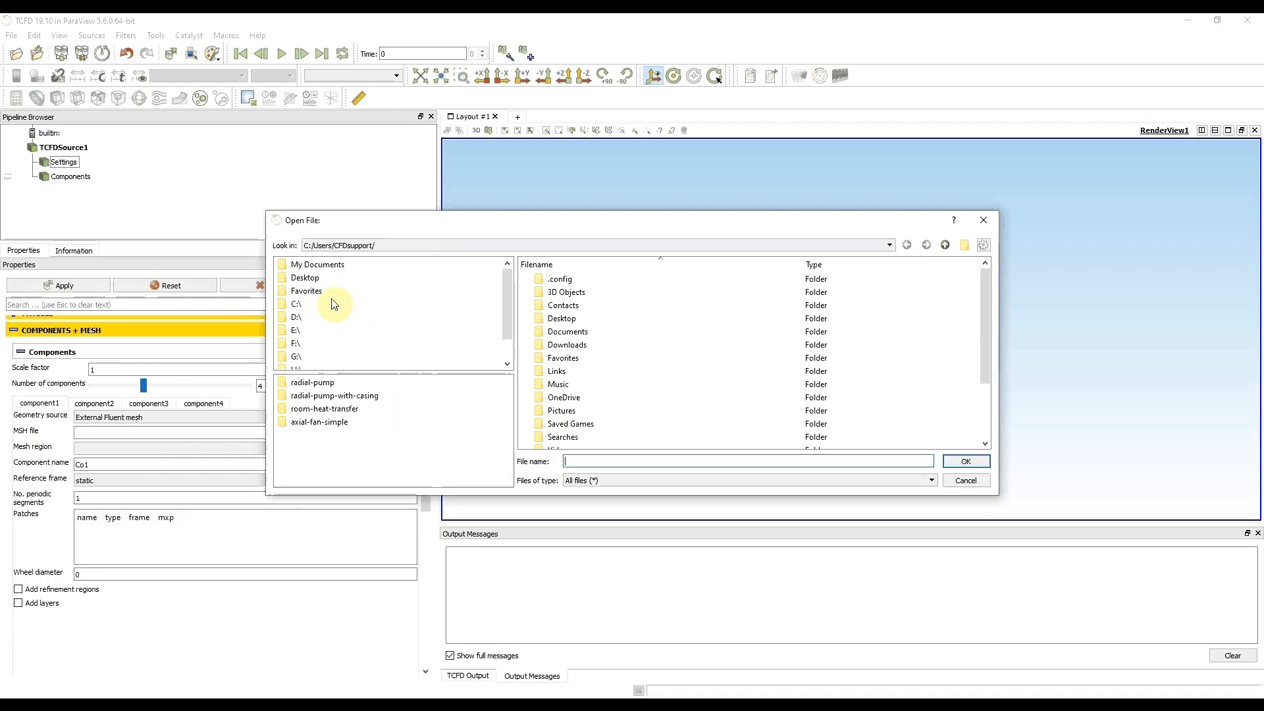
left_click(306, 279)
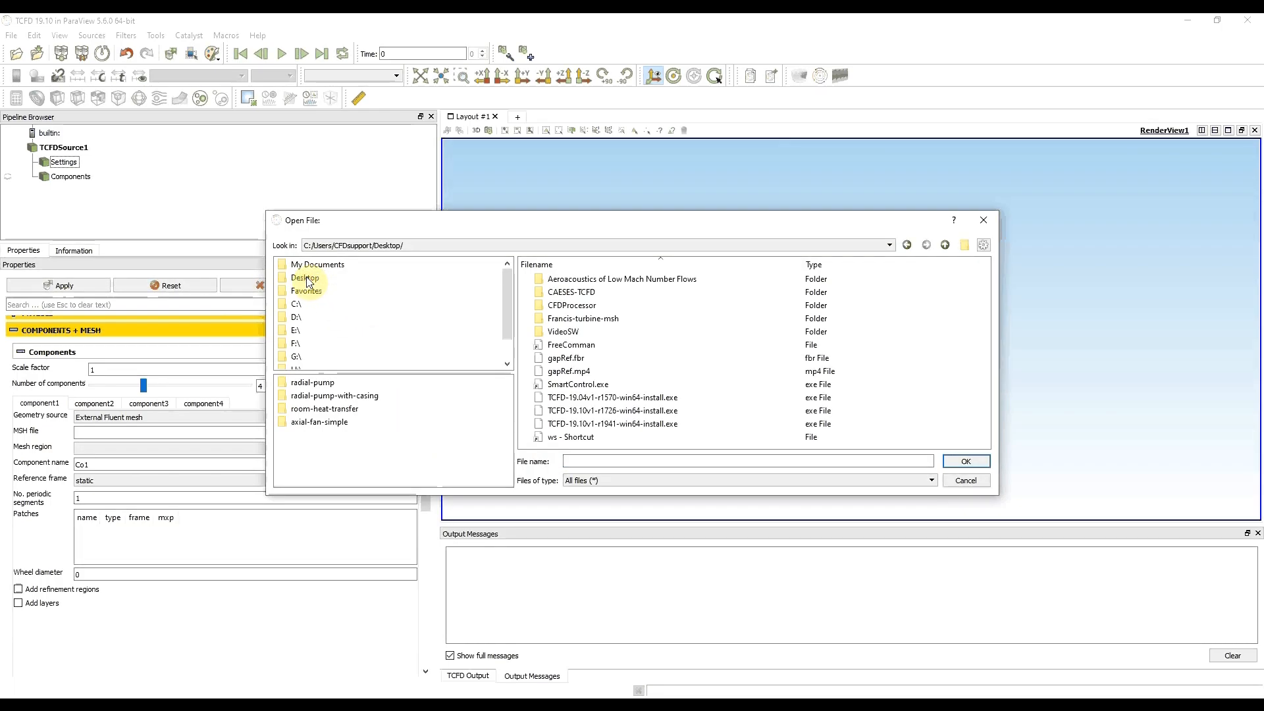
double_click(611, 321)
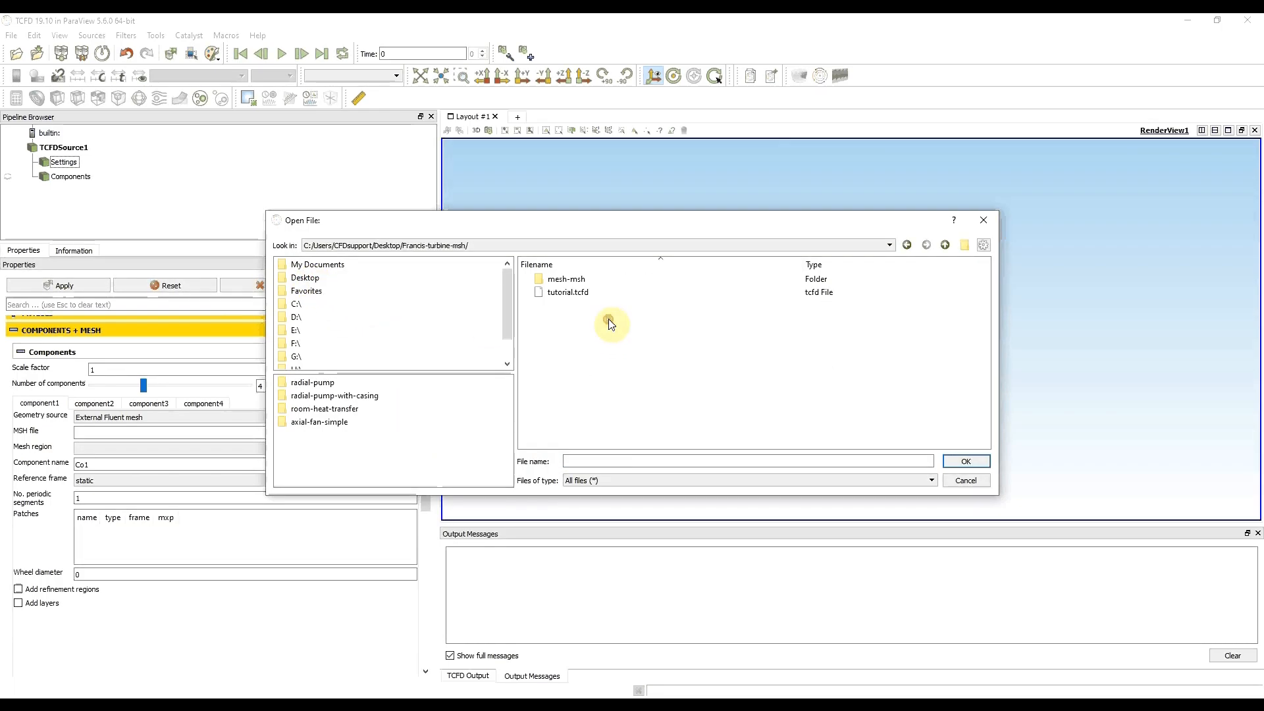
double_click(564, 280)
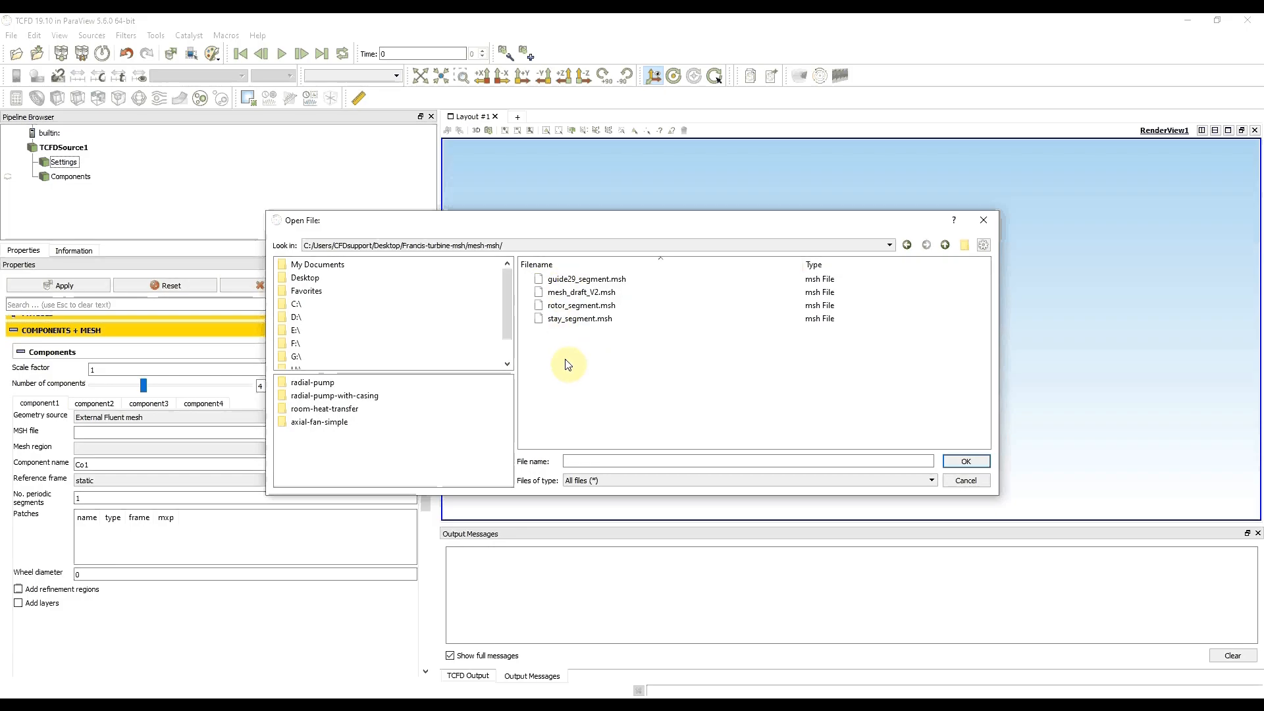
left_click(579, 319)
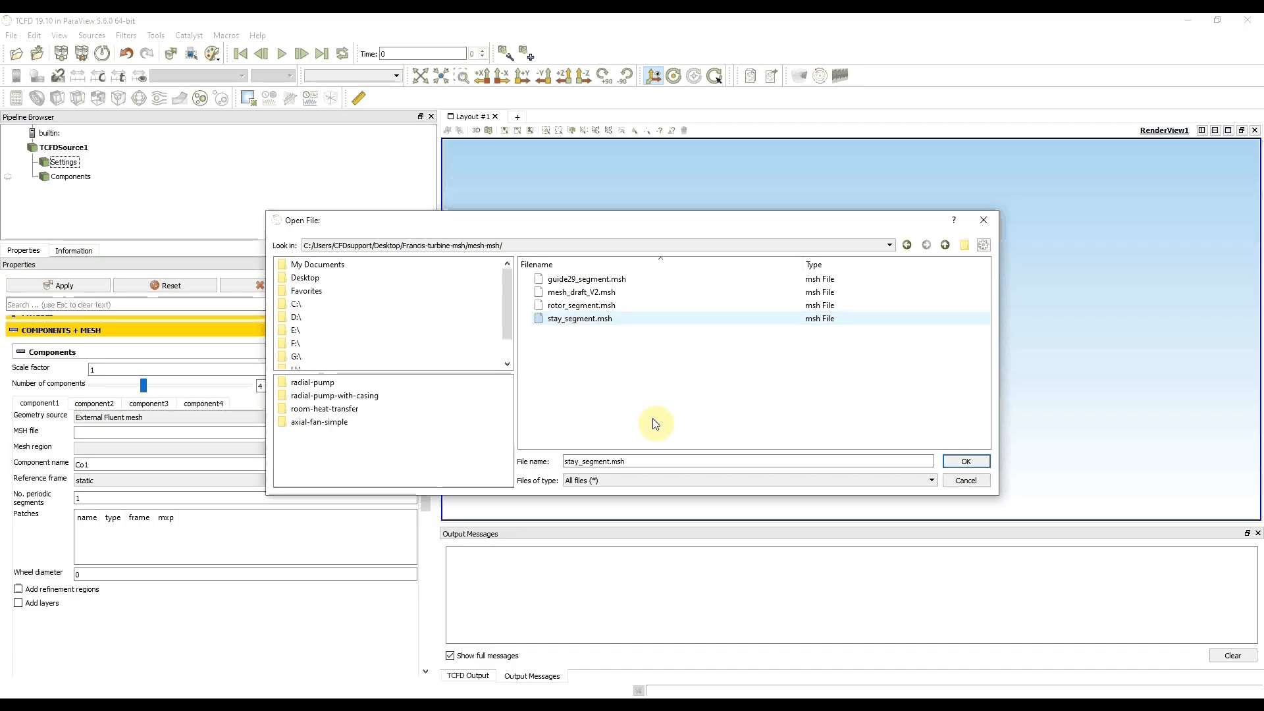
left_click(965, 461)
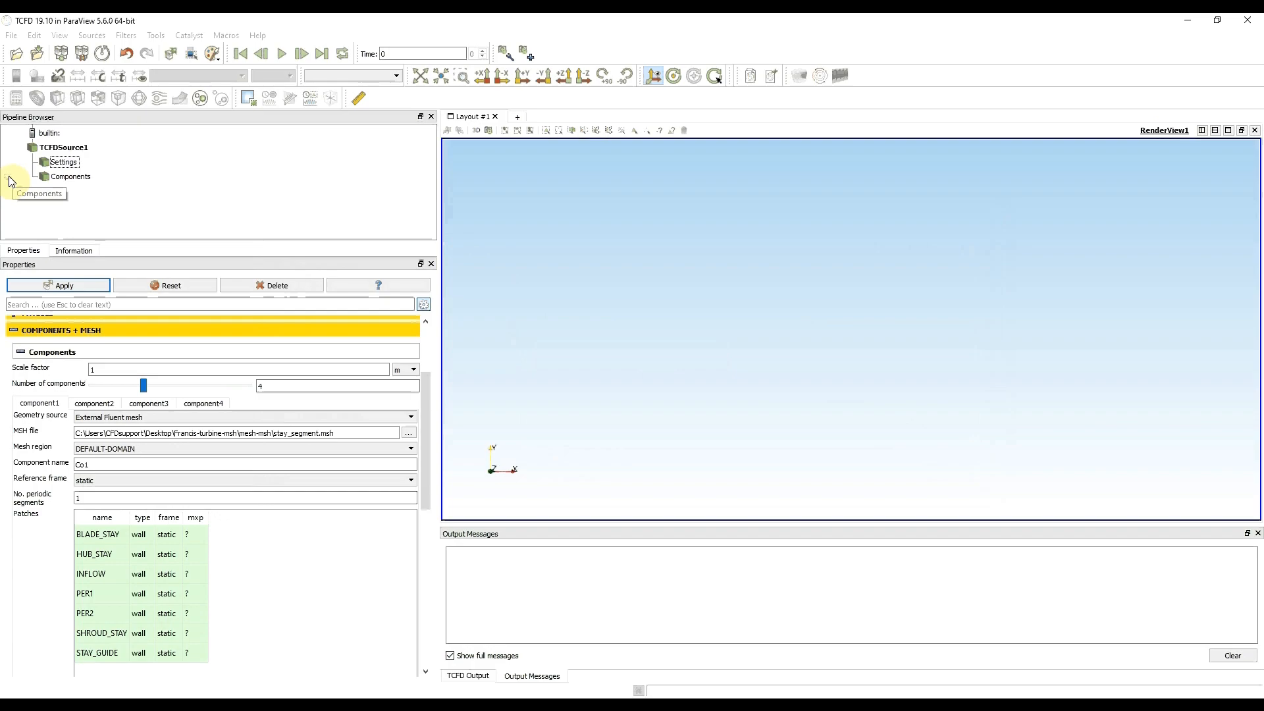
- Make the Components geometry visible and apply the setup, fitting the stay segment in the render view
left_click(9, 176)
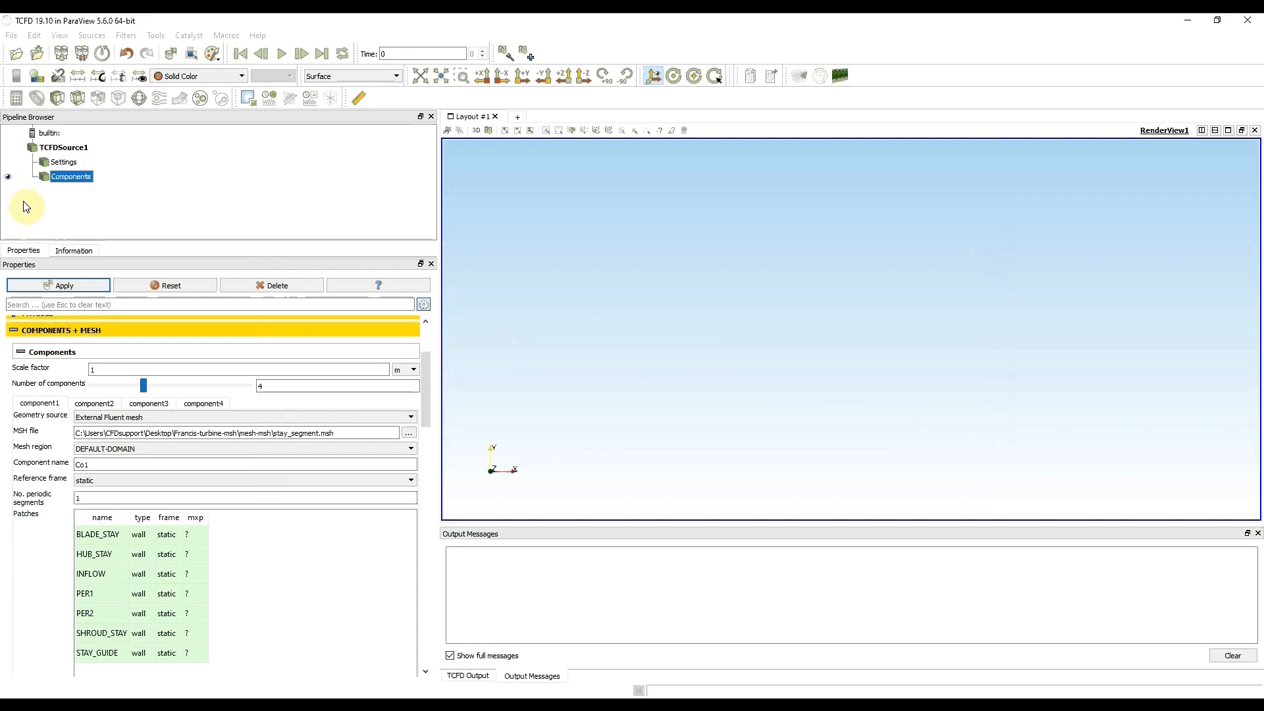
left_click(64, 285)
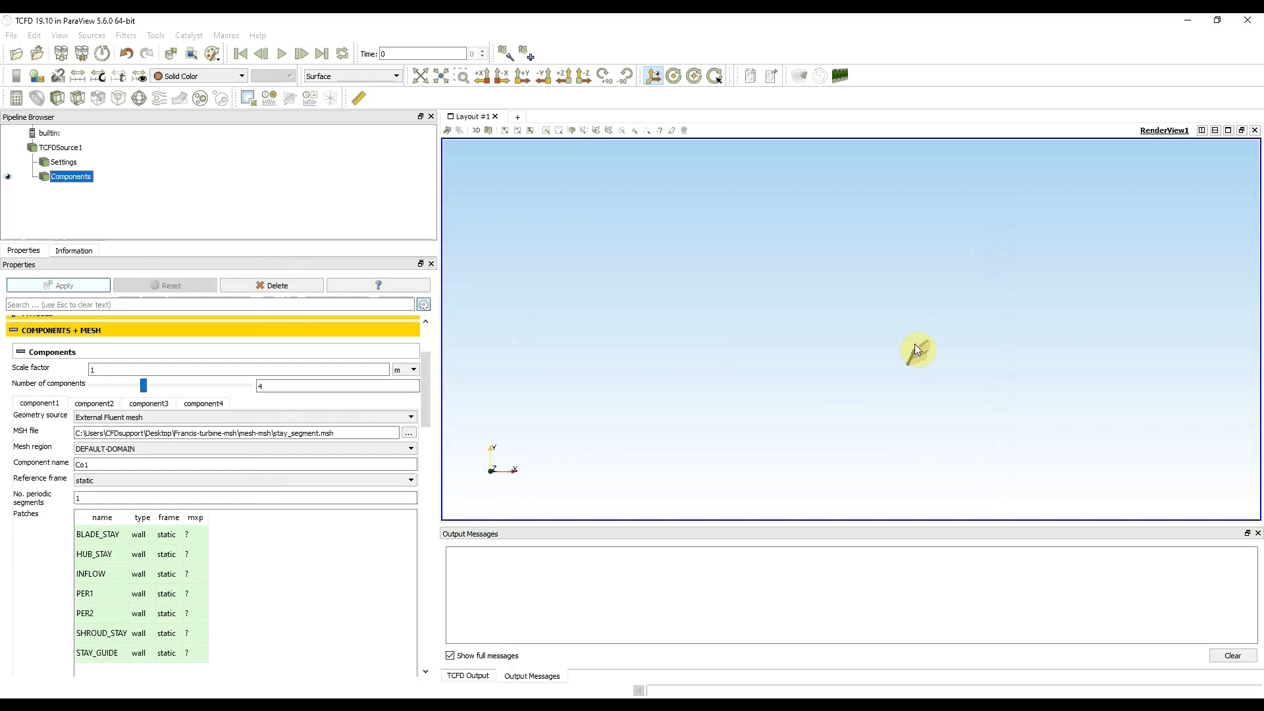
left_click(421, 77)
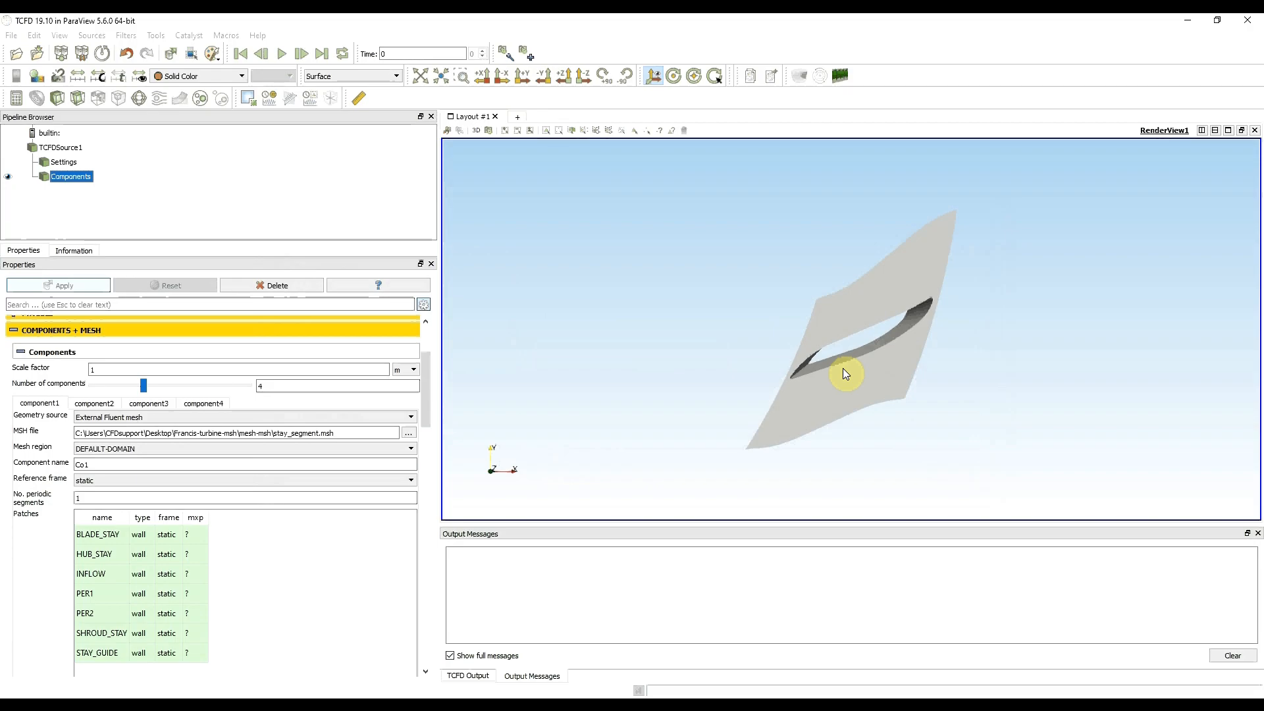
- Set the type of component1's BLADE_STAY patch to blade
scroll(52, 497, "down", 2)
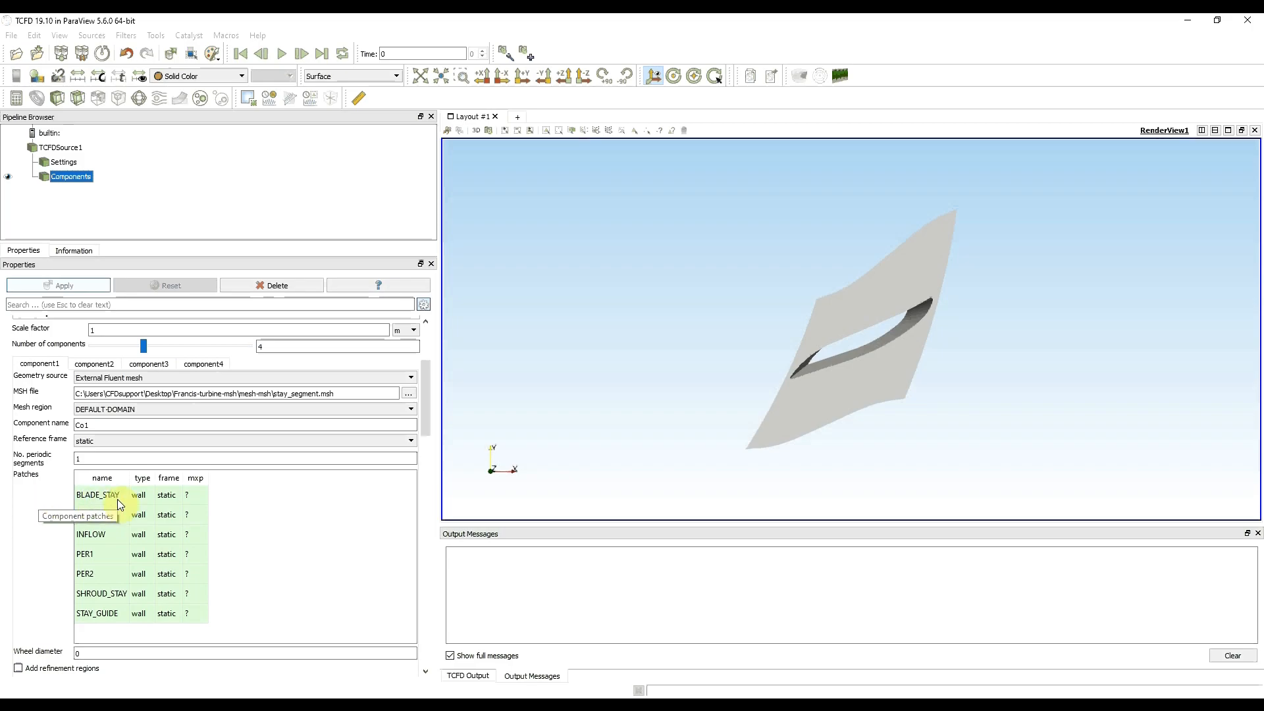
double_click(140, 495)
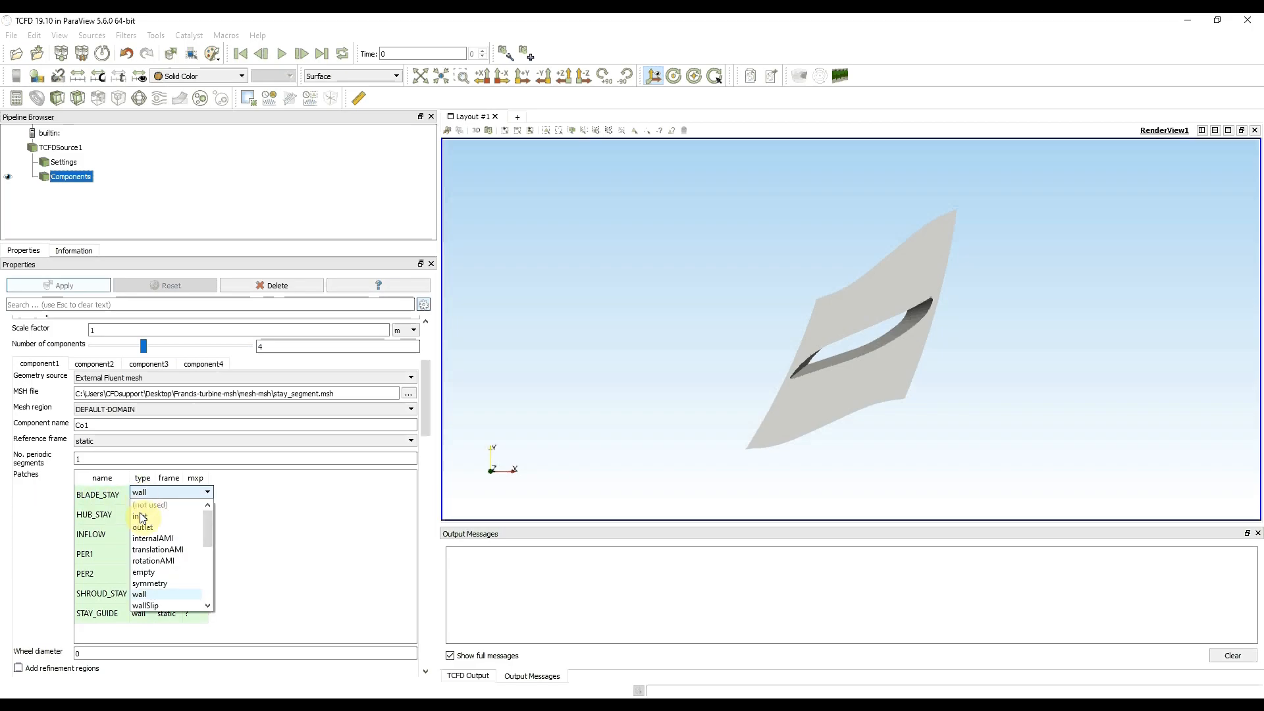
scroll(162, 561, "down", 1)
scroll(164, 579, "down", 1)
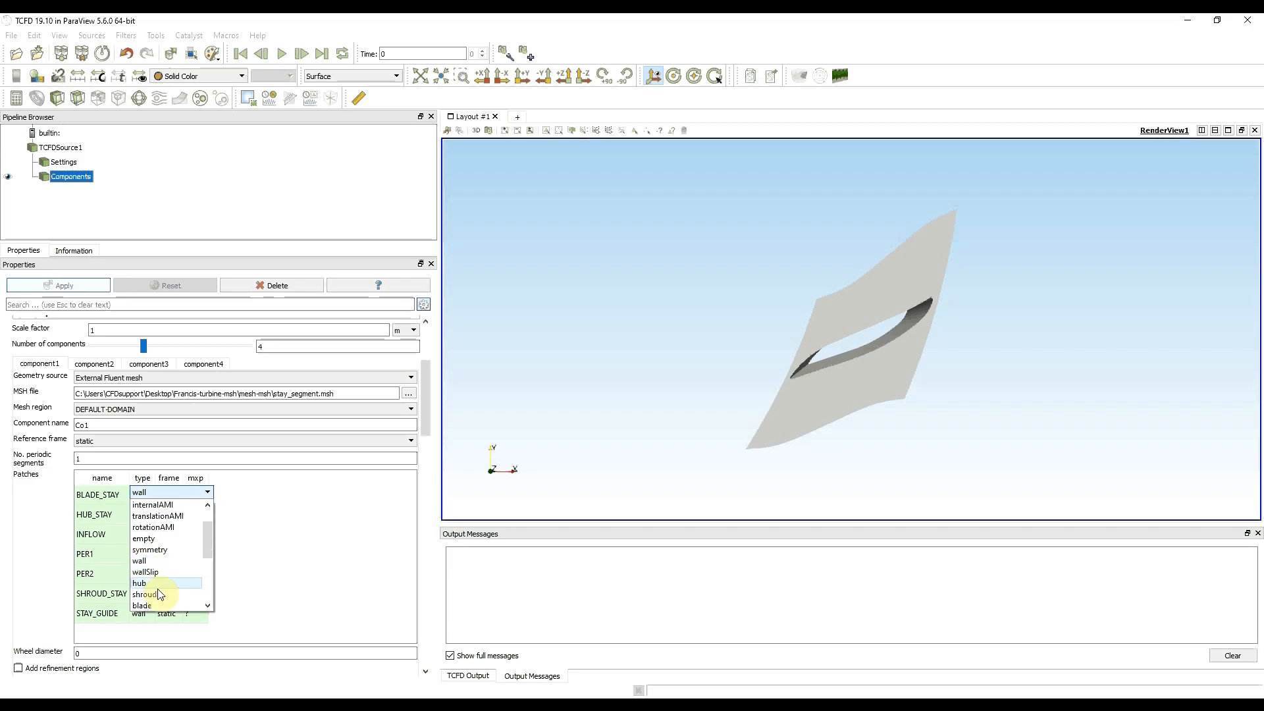
left_click(160, 601)
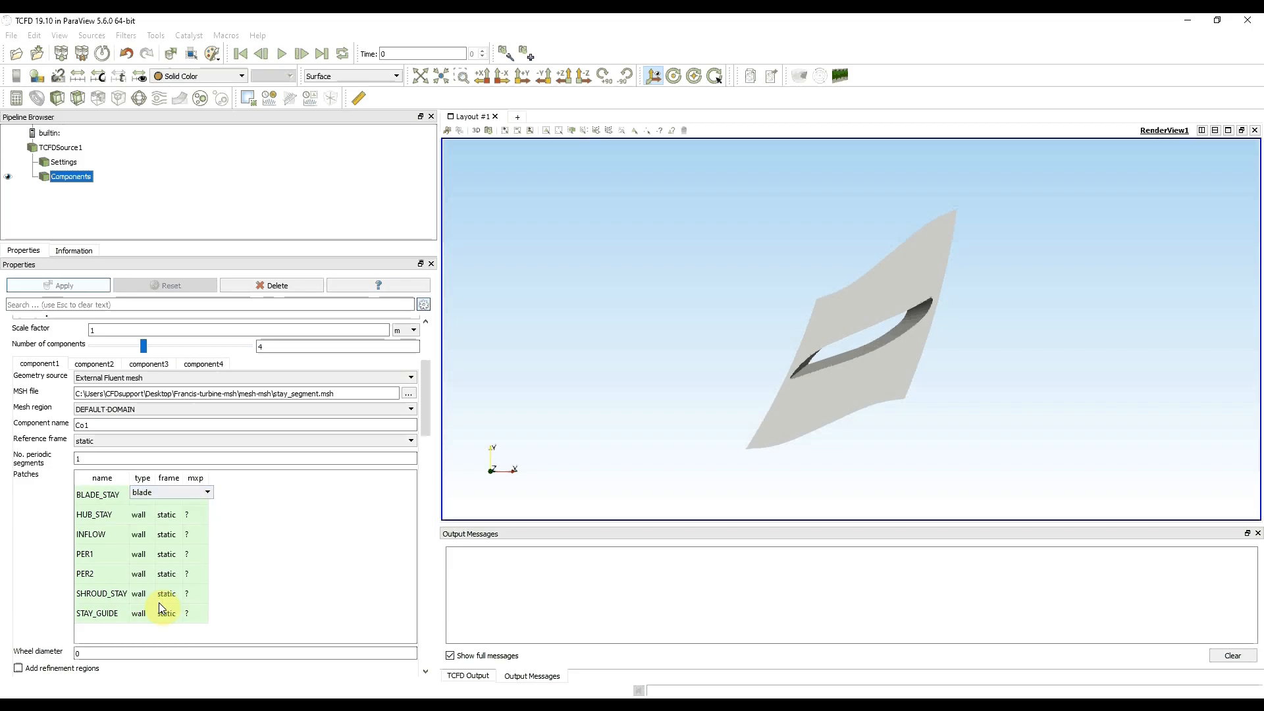
- Set component1's HUB_STAY patch type to hub and its INFLOW patch type to inlet
double_click(141, 515)
scroll(166, 573, "down", 1)
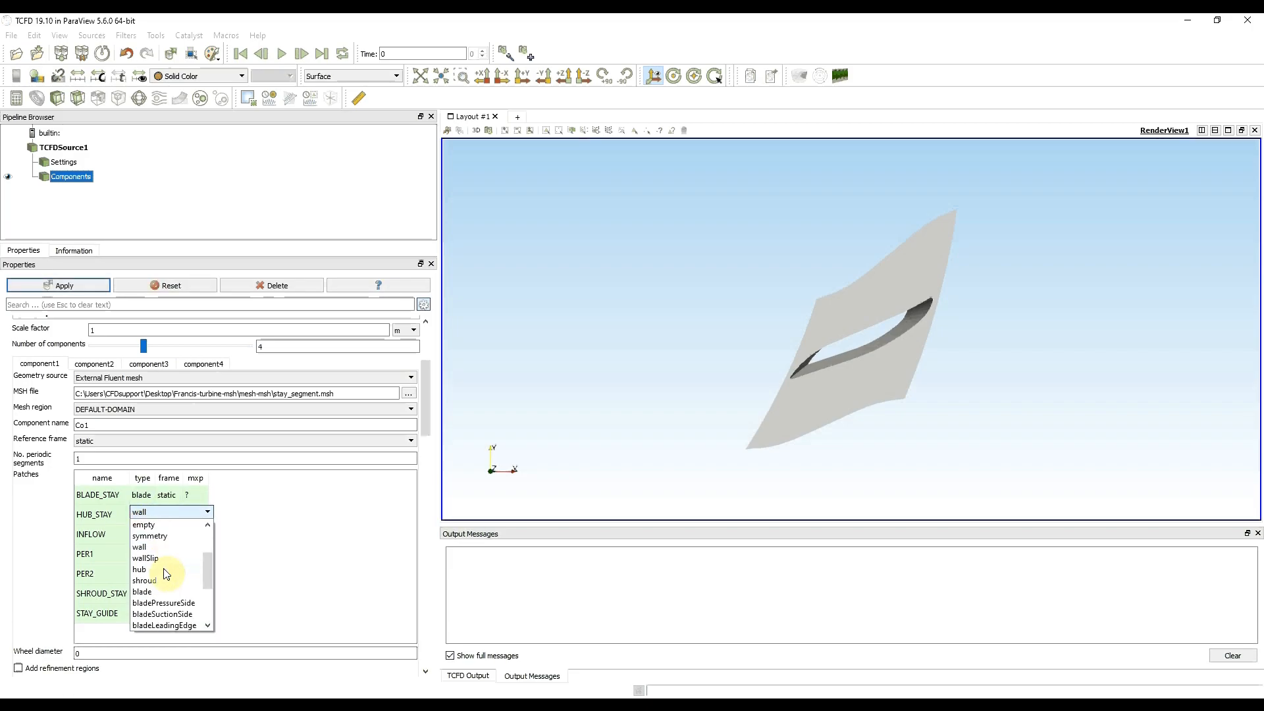
left_click(161, 569)
double_click(139, 534)
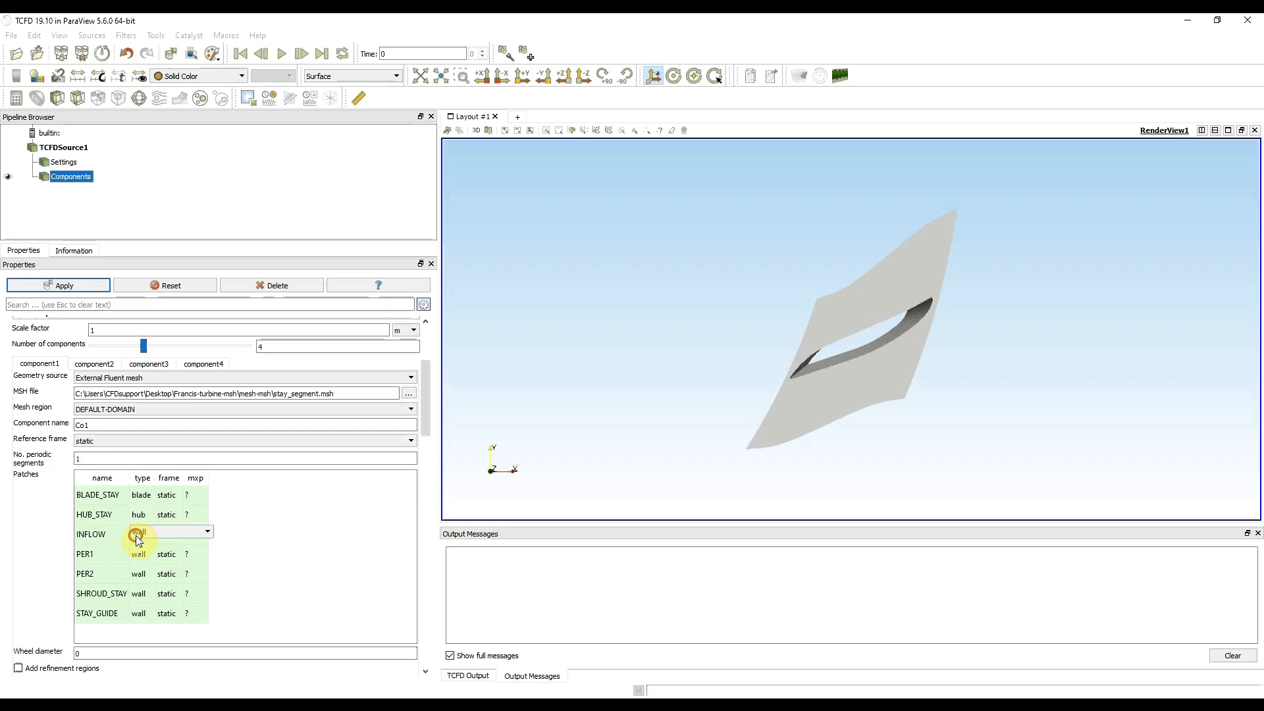
left_click(140, 555)
- Set the type of component1's periodic patches PER1 and PER2 to rotationAMI
left_click(131, 555)
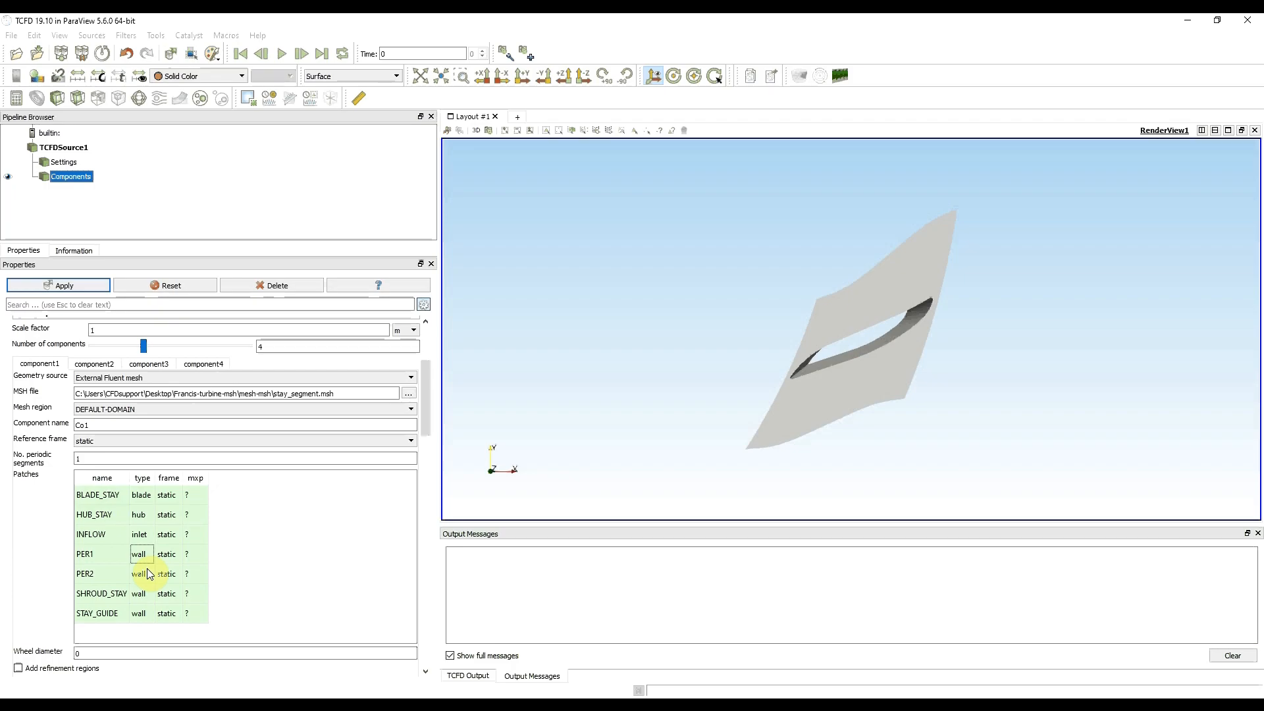
left_click(146, 554)
left_click(146, 555)
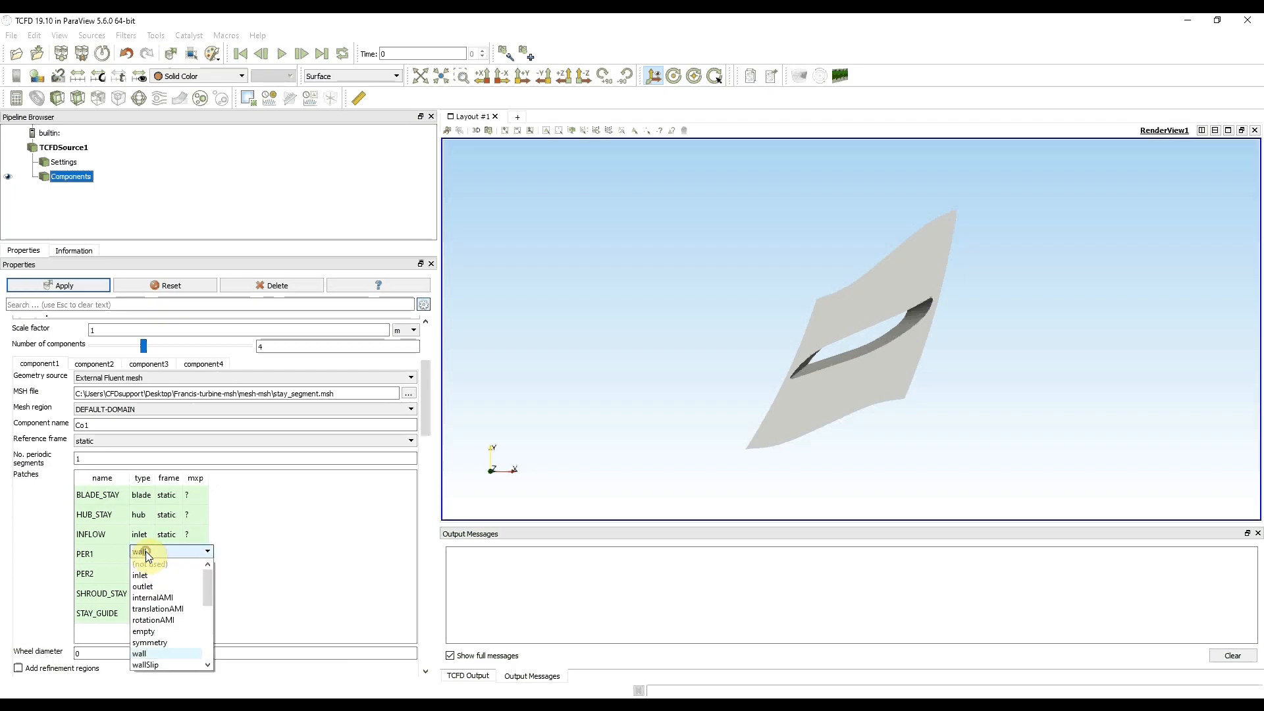
left_click(176, 620)
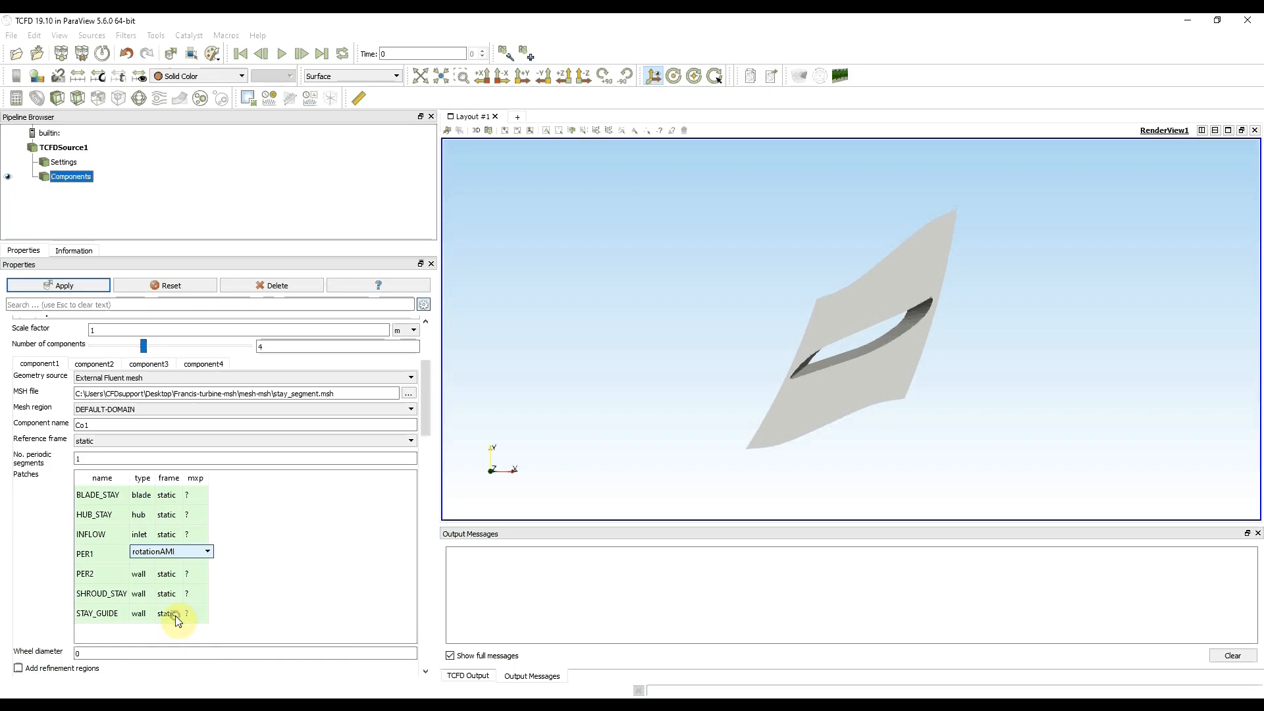
left_click(140, 574)
left_click(150, 574)
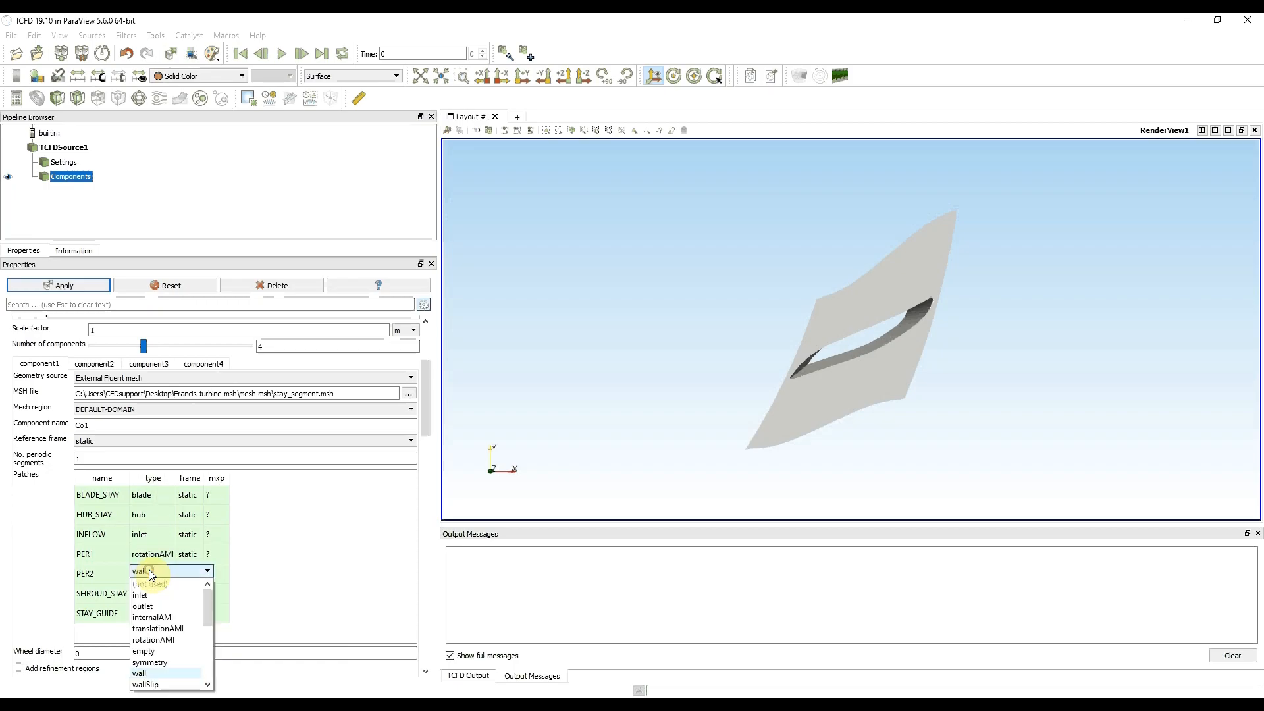
left_click(168, 639)
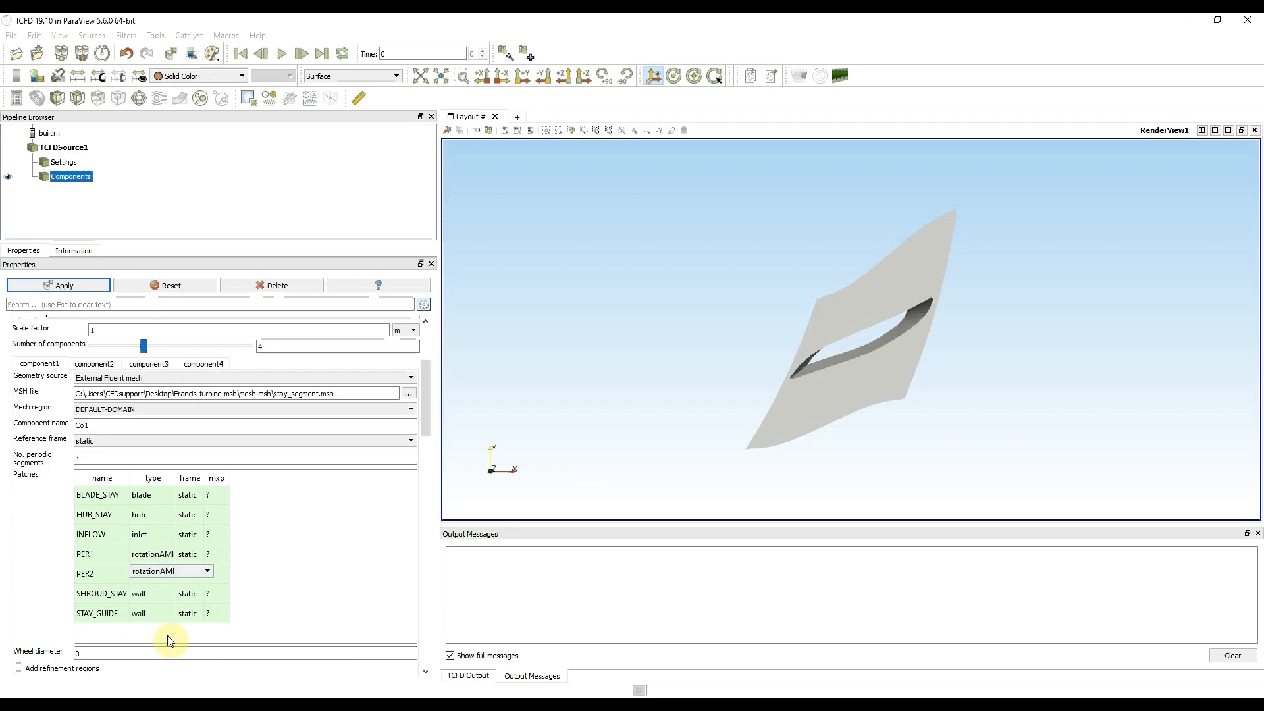
- Connect the rotationAMI patch PER1 to PER2 in component1
left_click(142, 555)
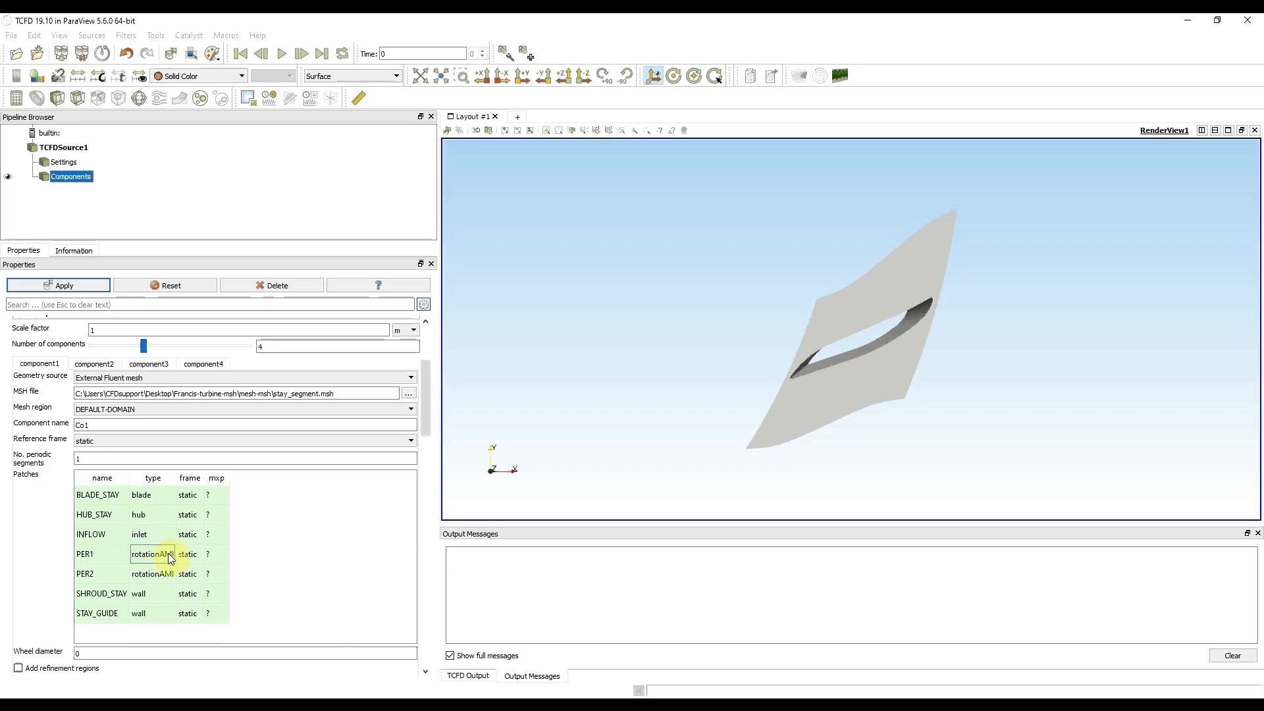
right_click(171, 558)
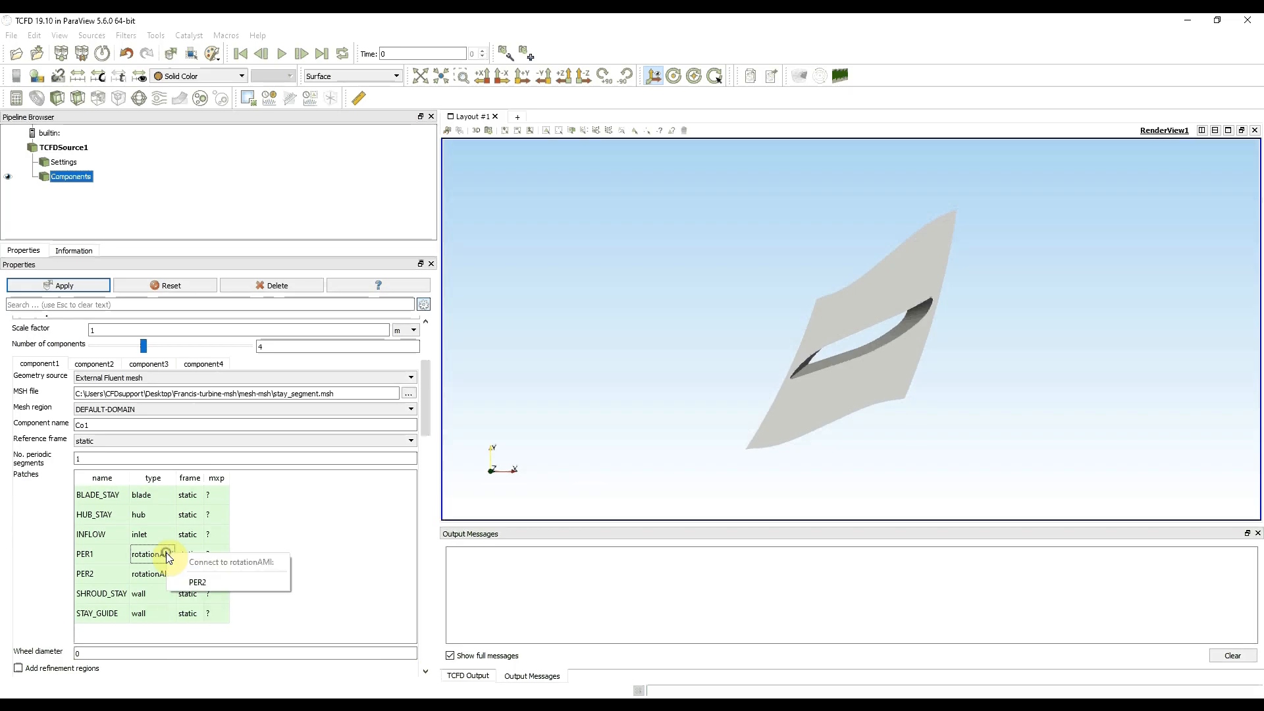
left_click(240, 582)
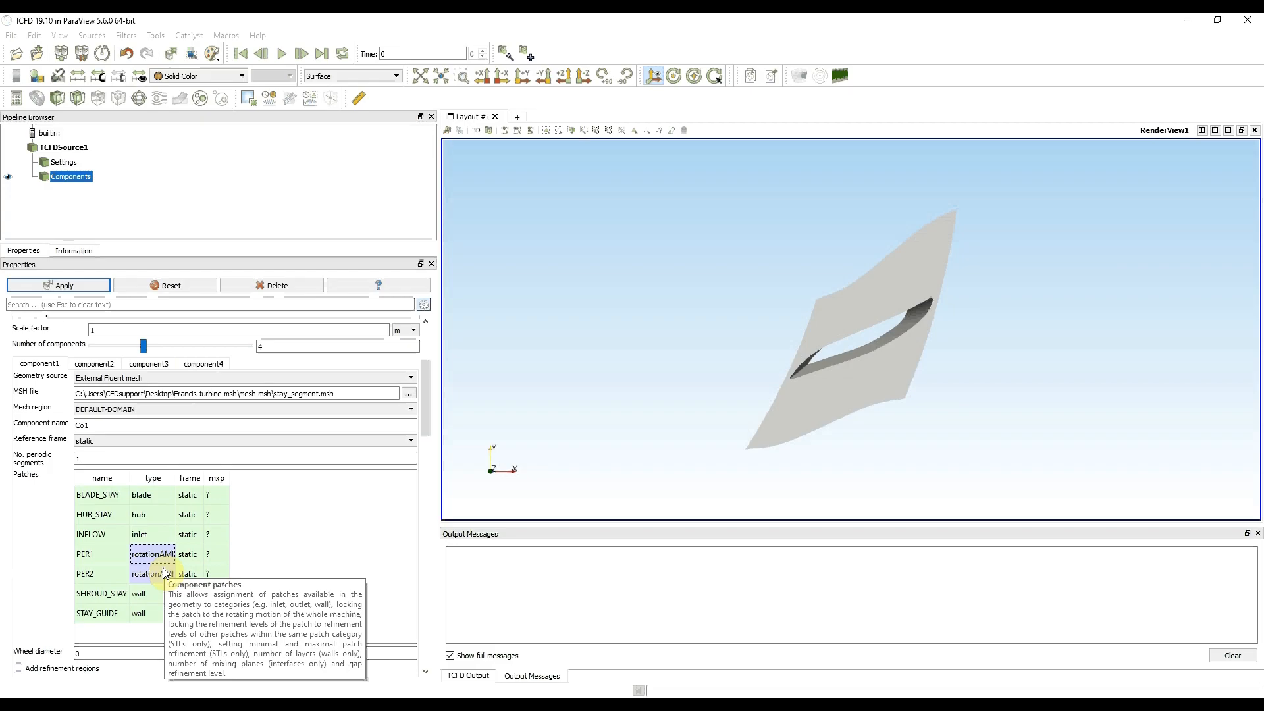
- Set the type of component1's SHROUD_STAY patch to shroud and its STAY_GUIDE patch to outletInterface
double_click(163, 592)
left_click(163, 594)
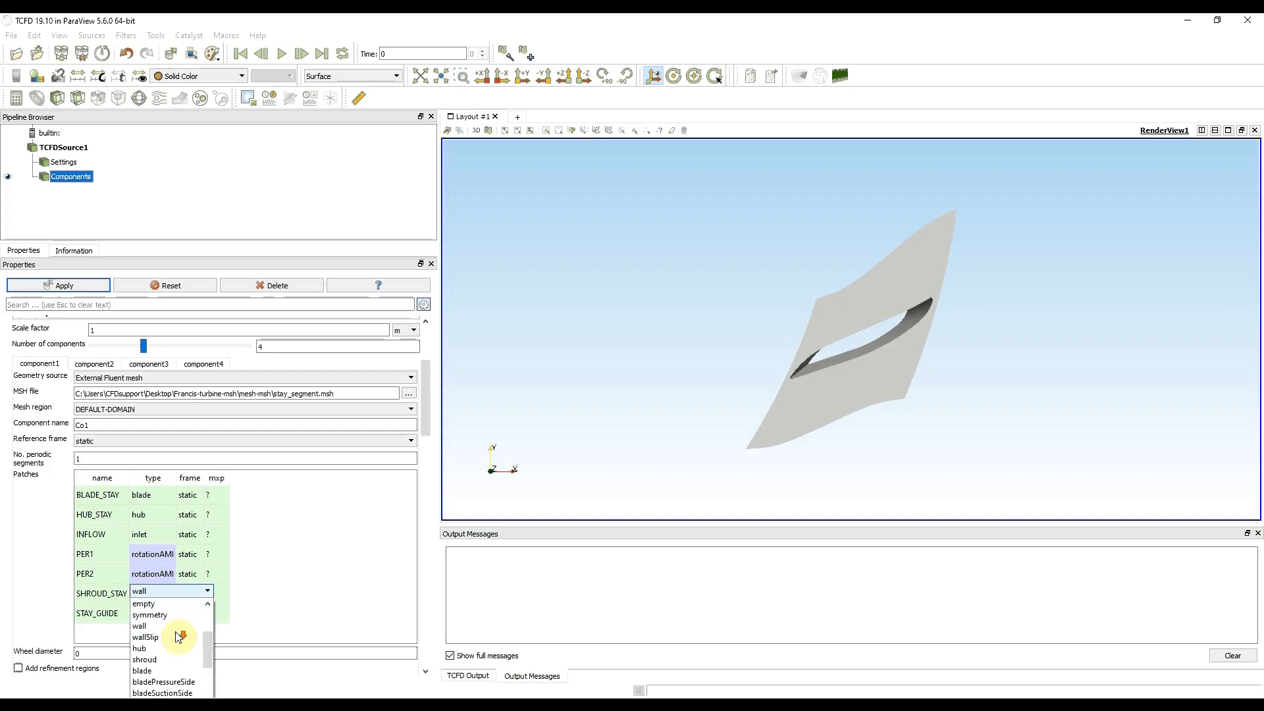
left_click(161, 659)
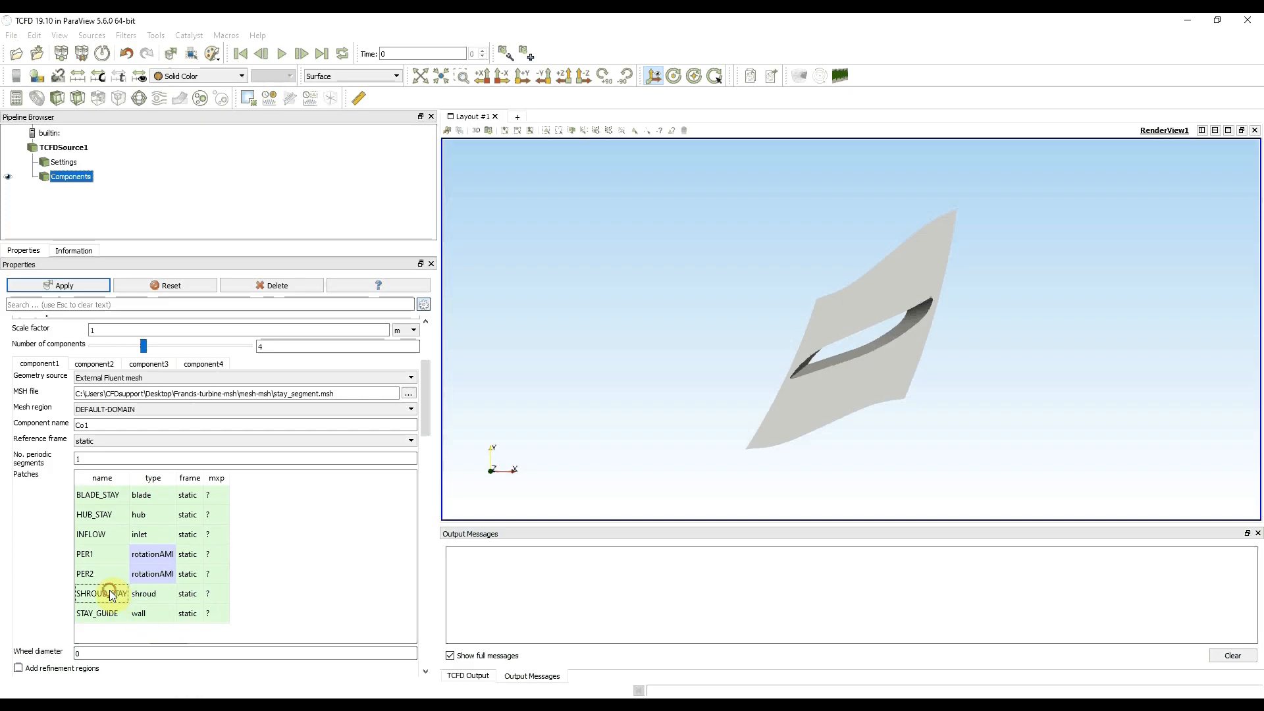
double_click(162, 609)
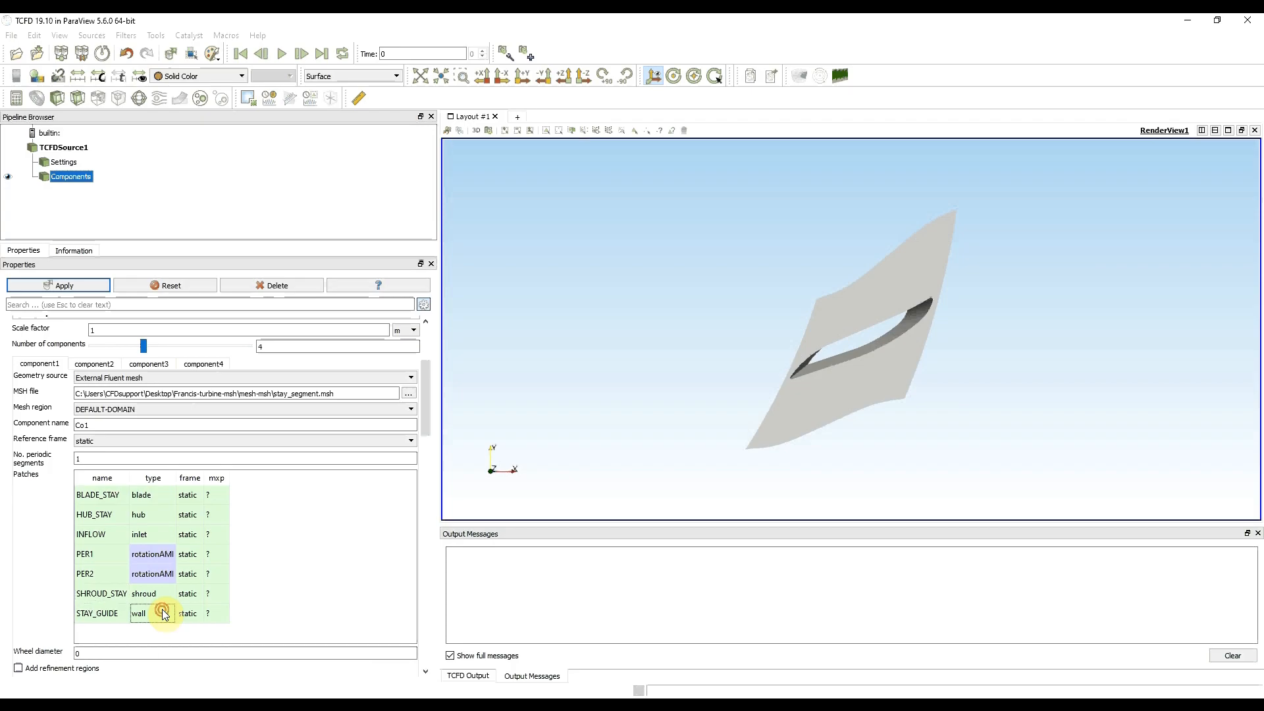
left_click(162, 610)
scroll(169, 576, "down", 5)
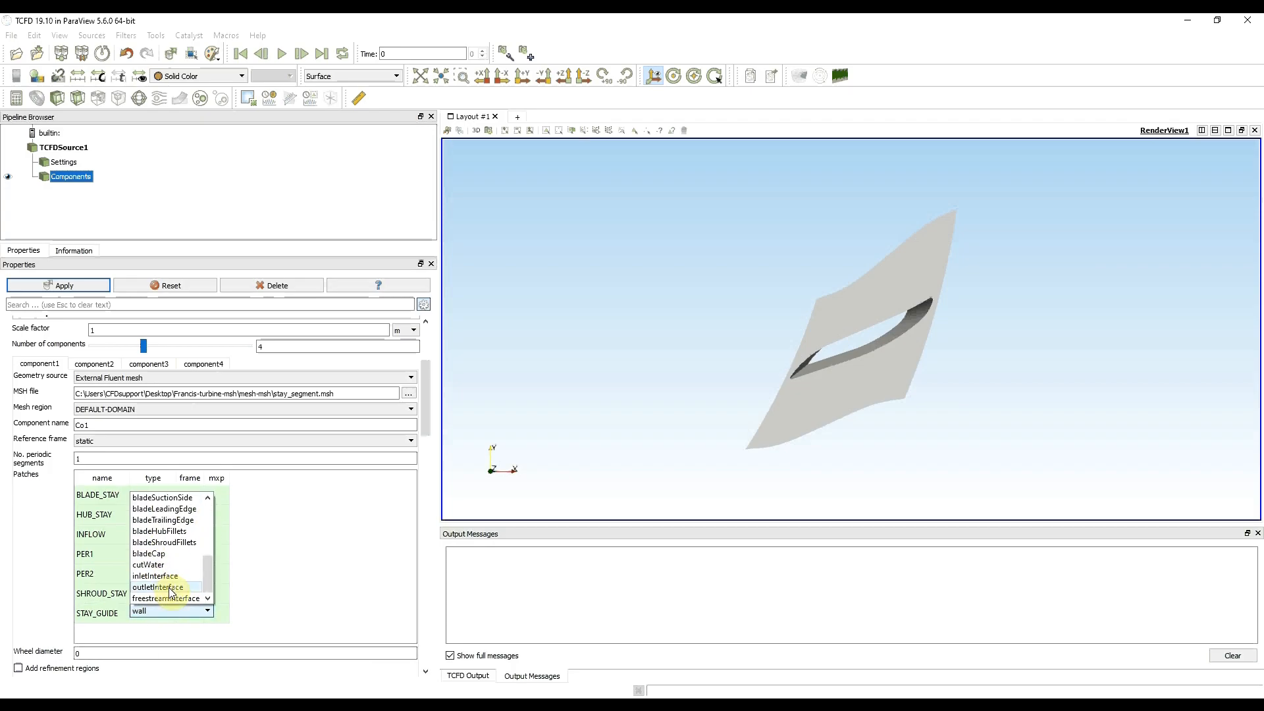
left_click(169, 588)
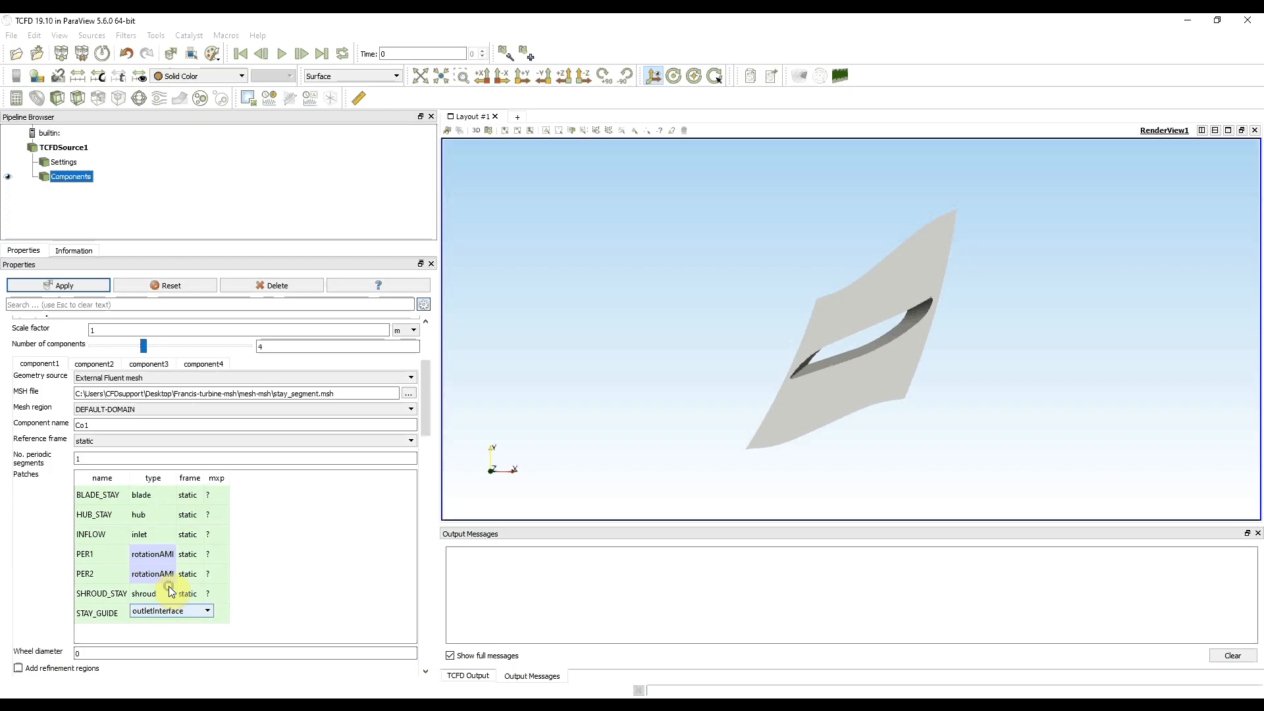
left_click(162, 593)
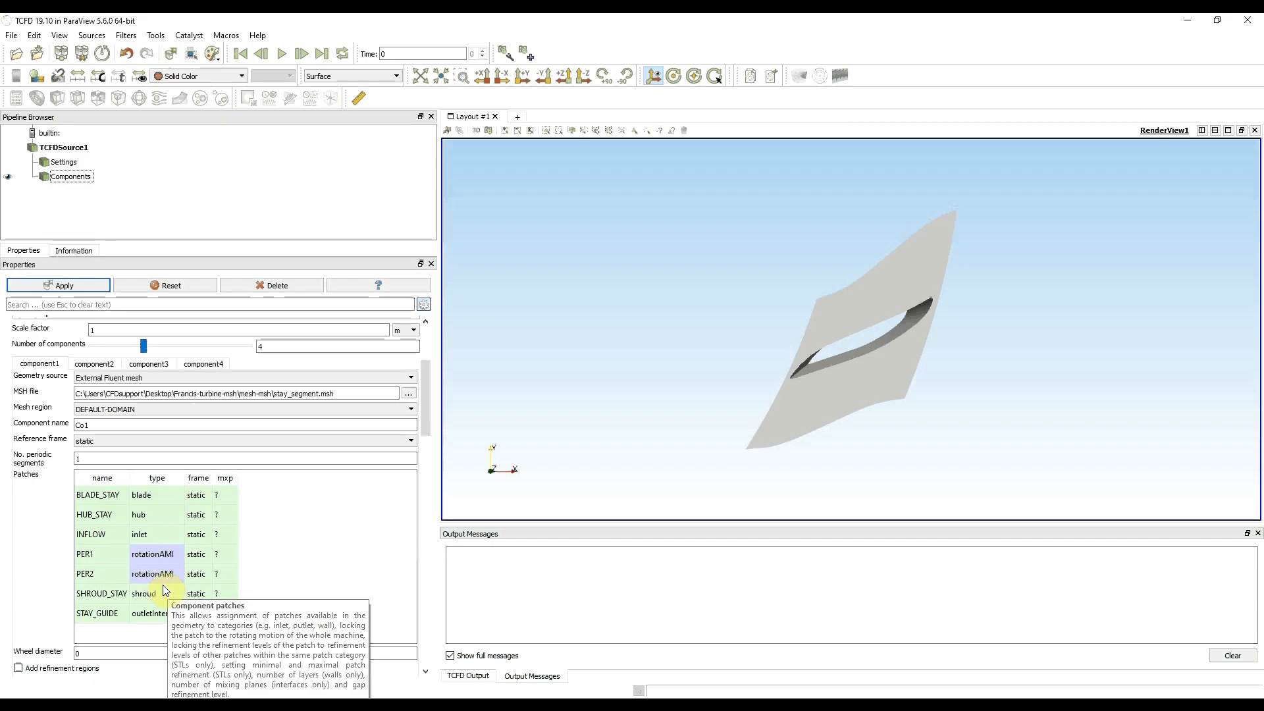
- Connect component1's STAY_GUIDE outlet interface to component Co2
left_click(163, 616)
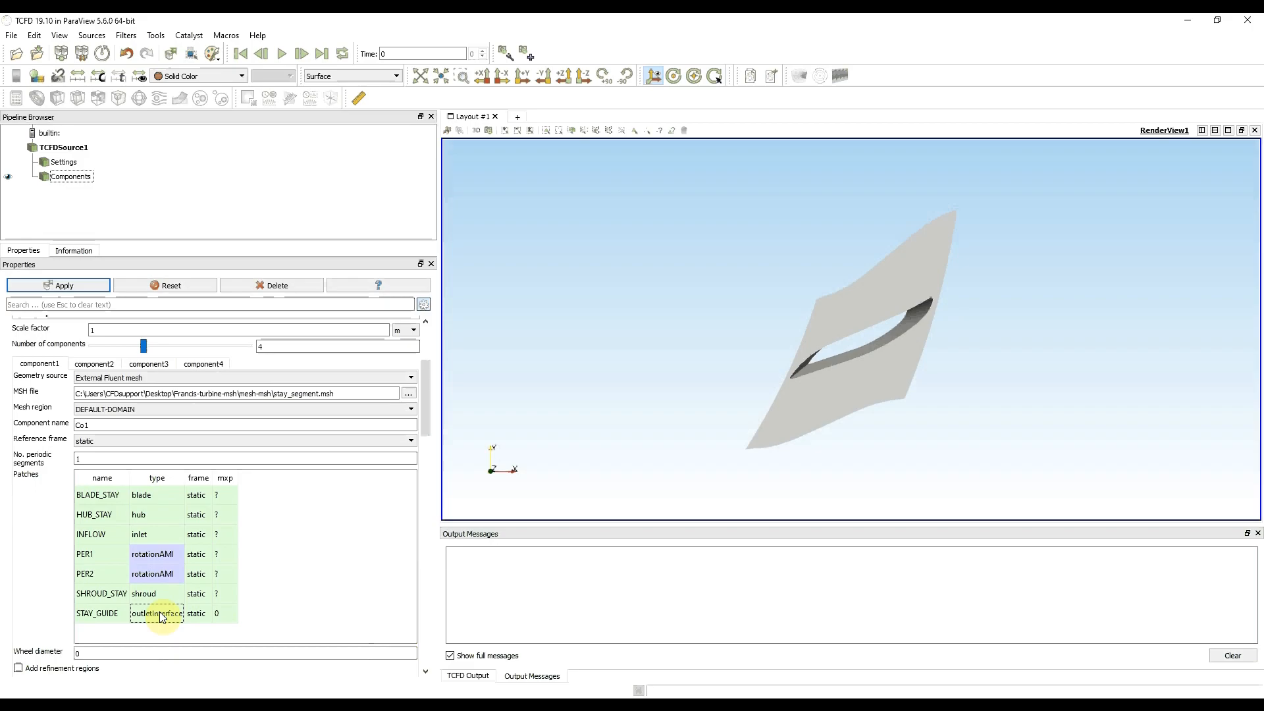
right_click(162, 617)
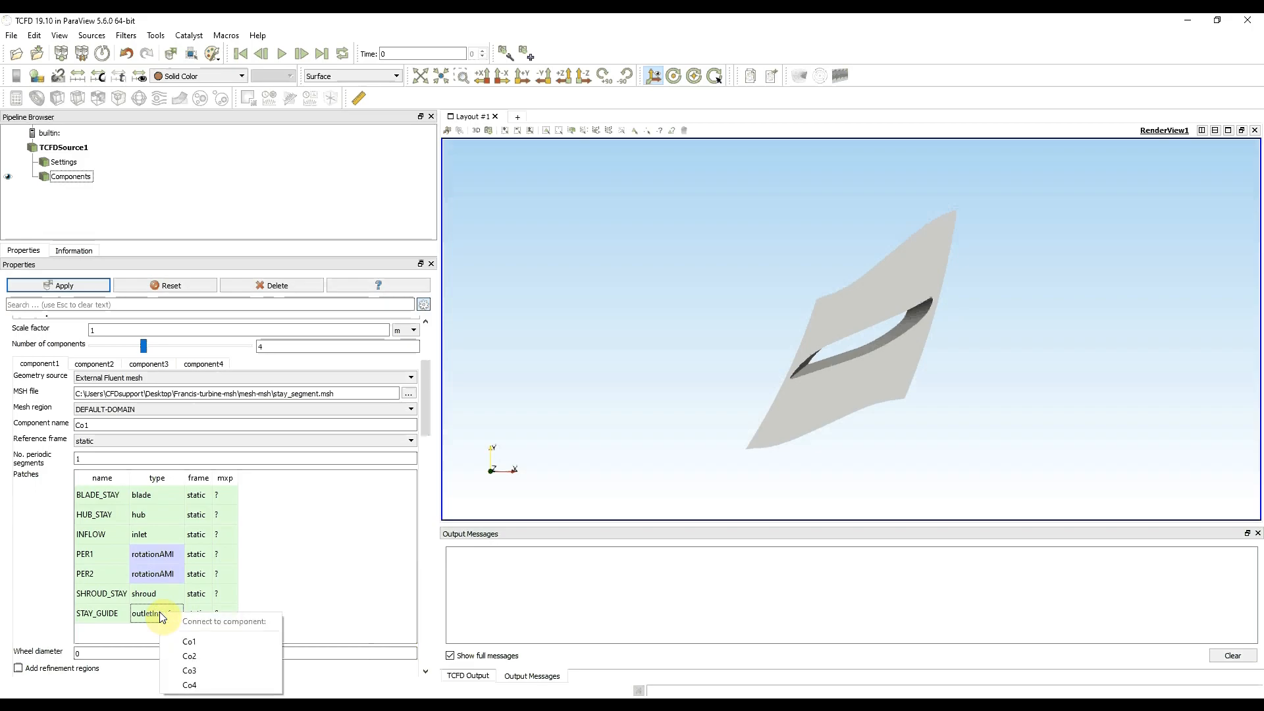
left_click(218, 656)
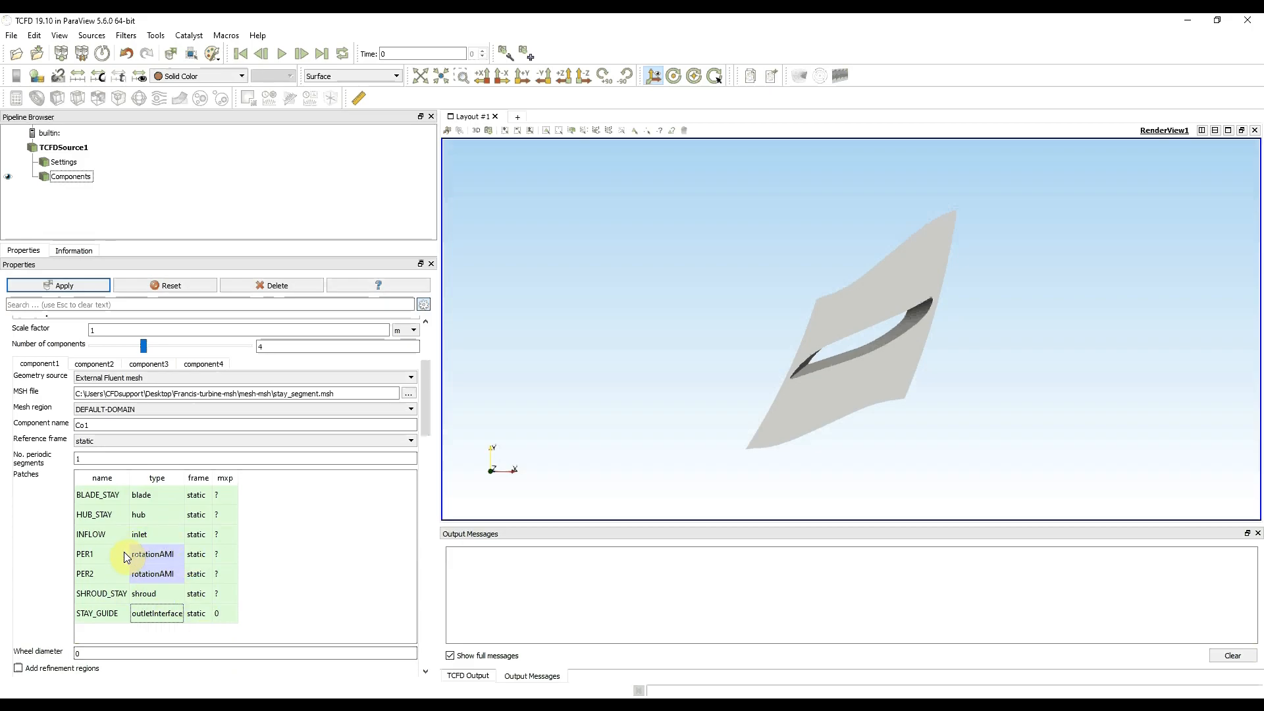
- Set component1's number of periodic segments to 24 and STAY_GUIDE's mxp value to 10, applying the changes
double_click(79, 459)
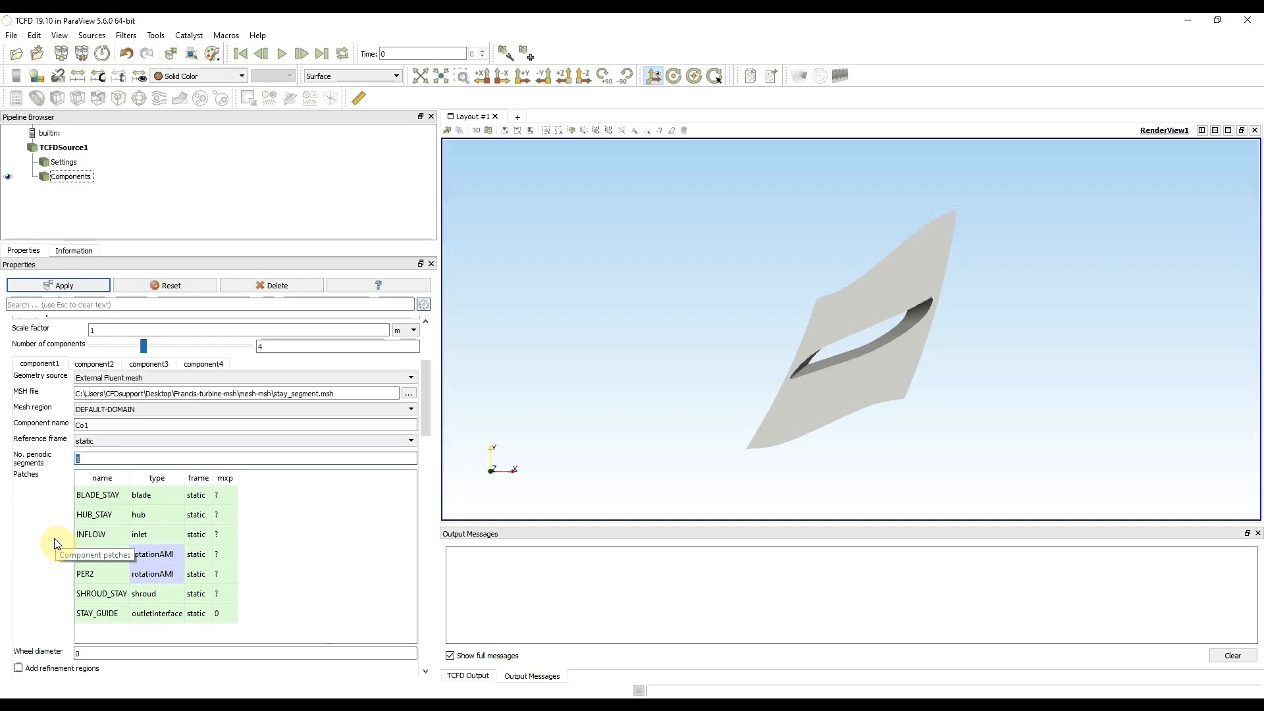
type("24")
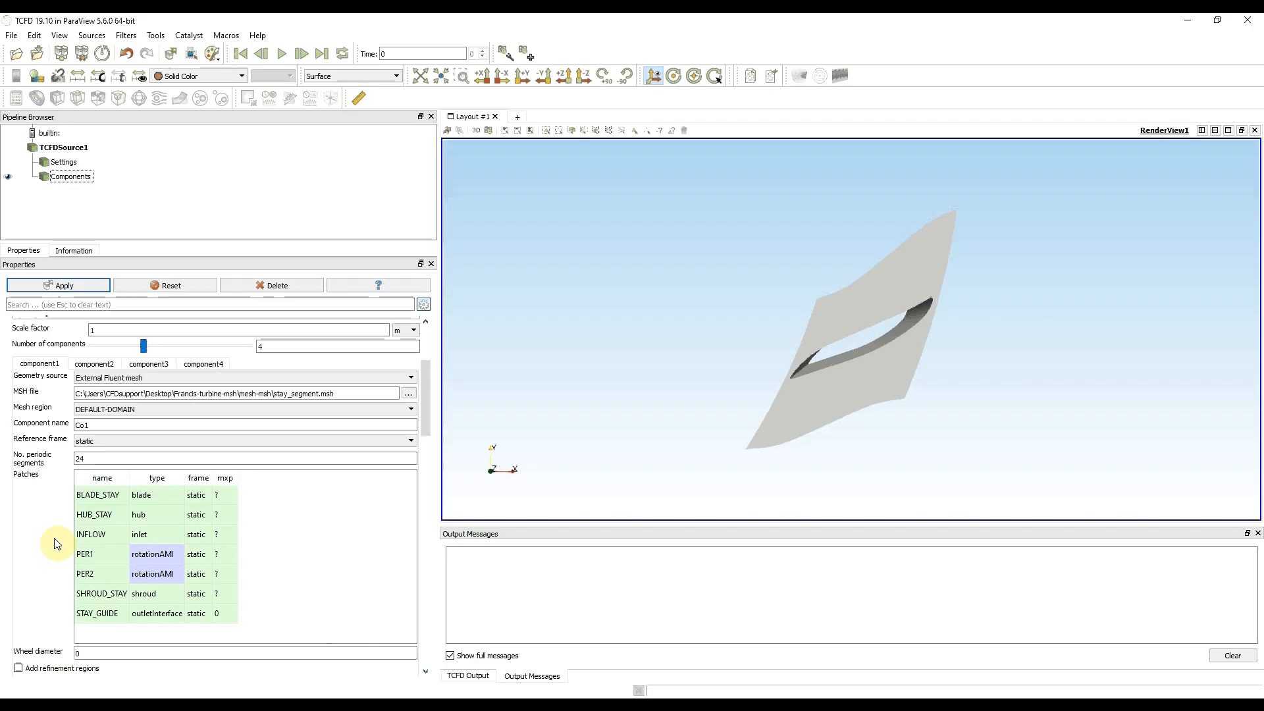
left_click(225, 614)
type("10")
key("Return")
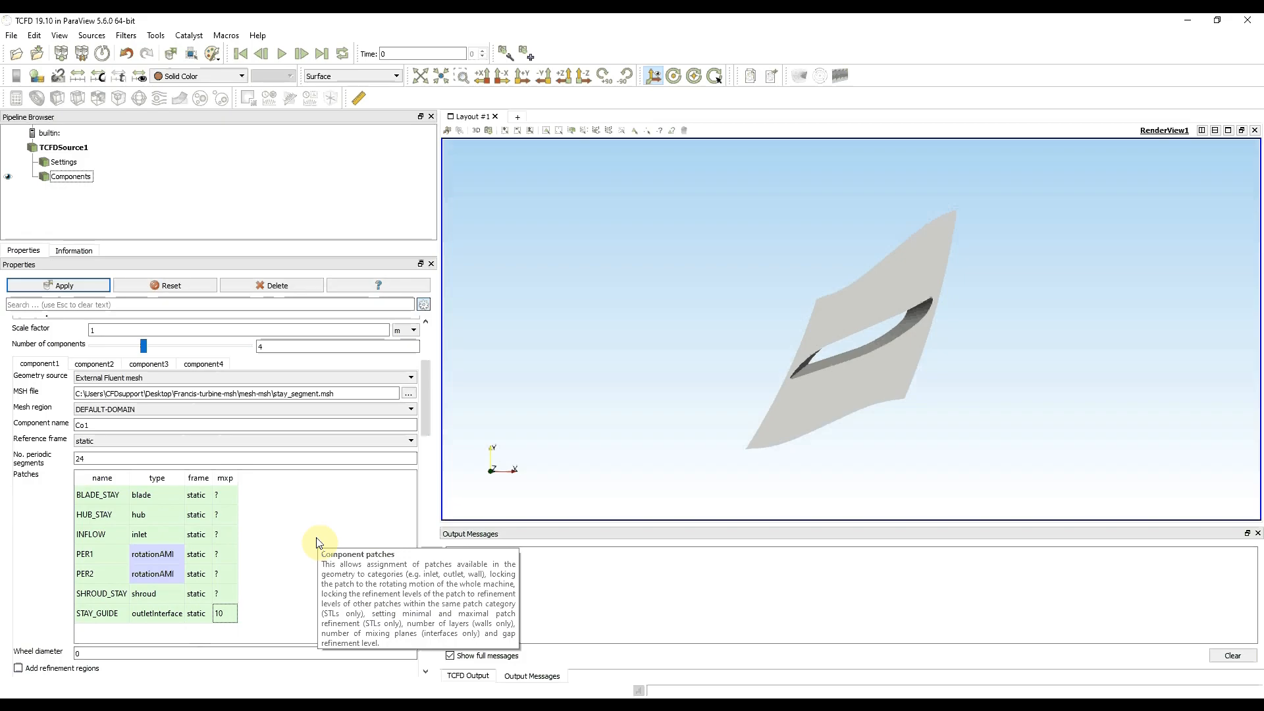
left_click(64, 290)
left_click(64, 289)
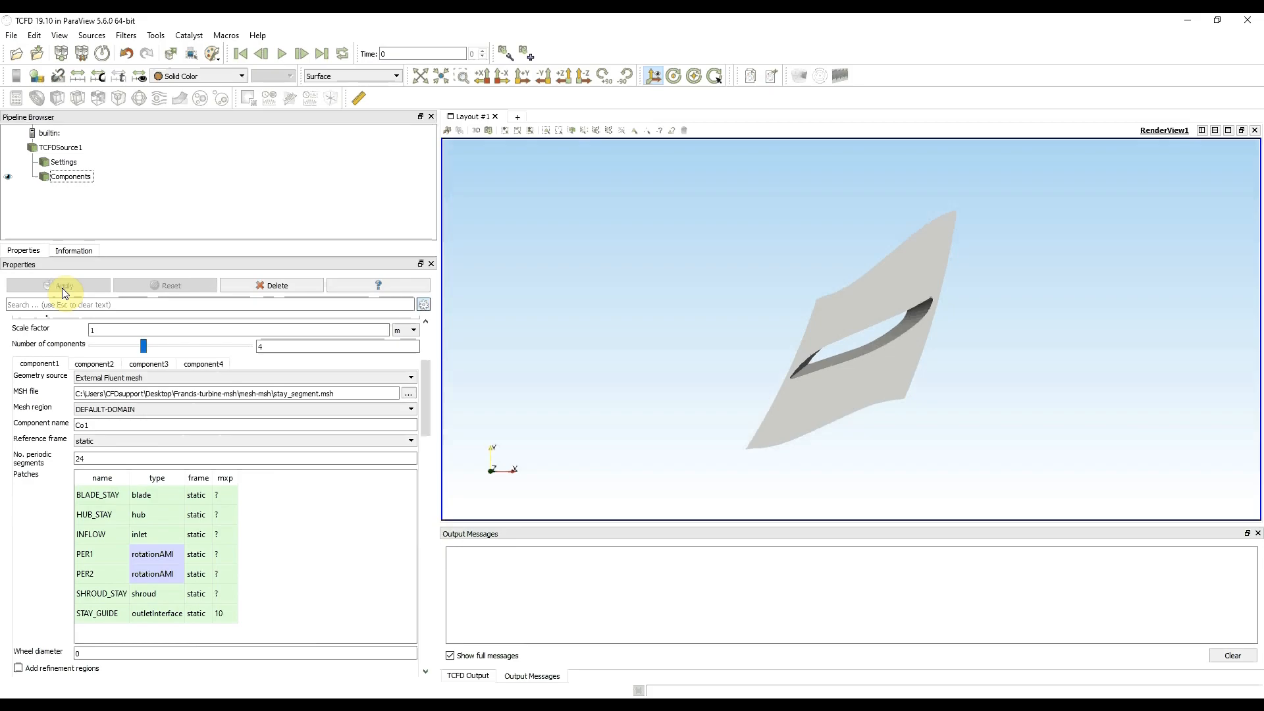
- Set component2's geometry source to External Fluent mesh and load guide29_segment.msh as its MSH file
left_click(103, 365)
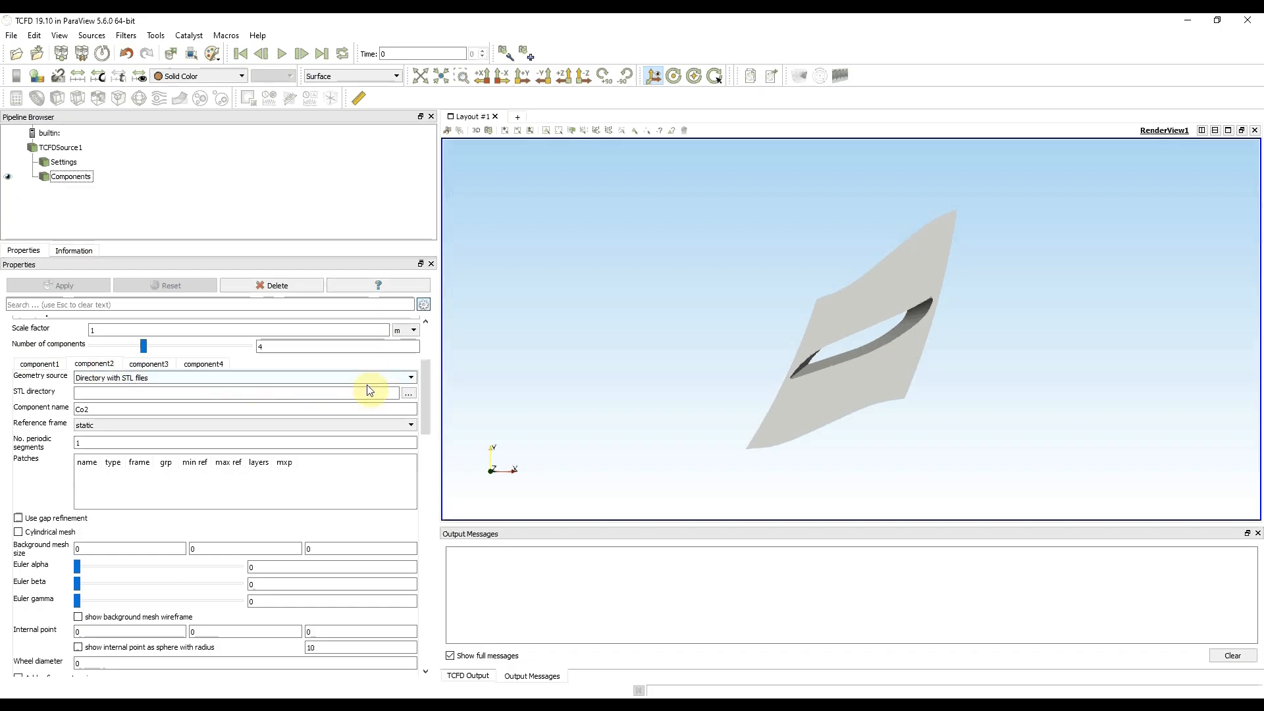
left_click(411, 377)
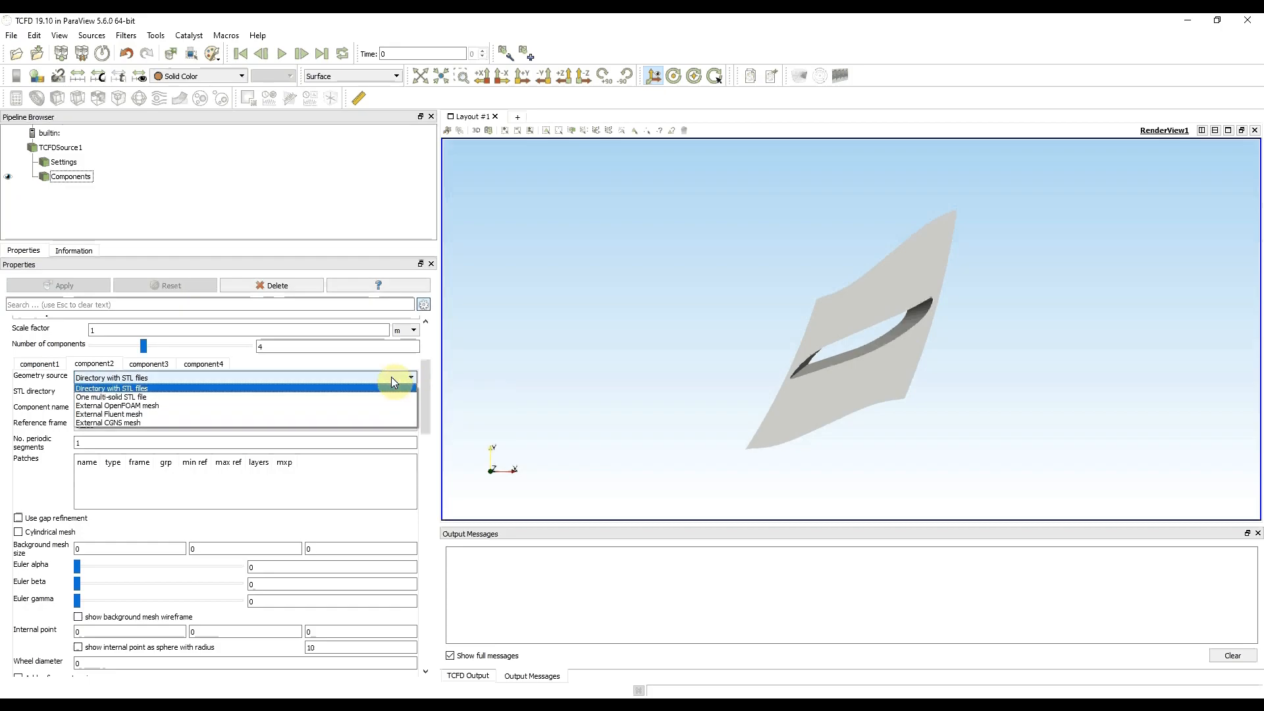
left_click(138, 415)
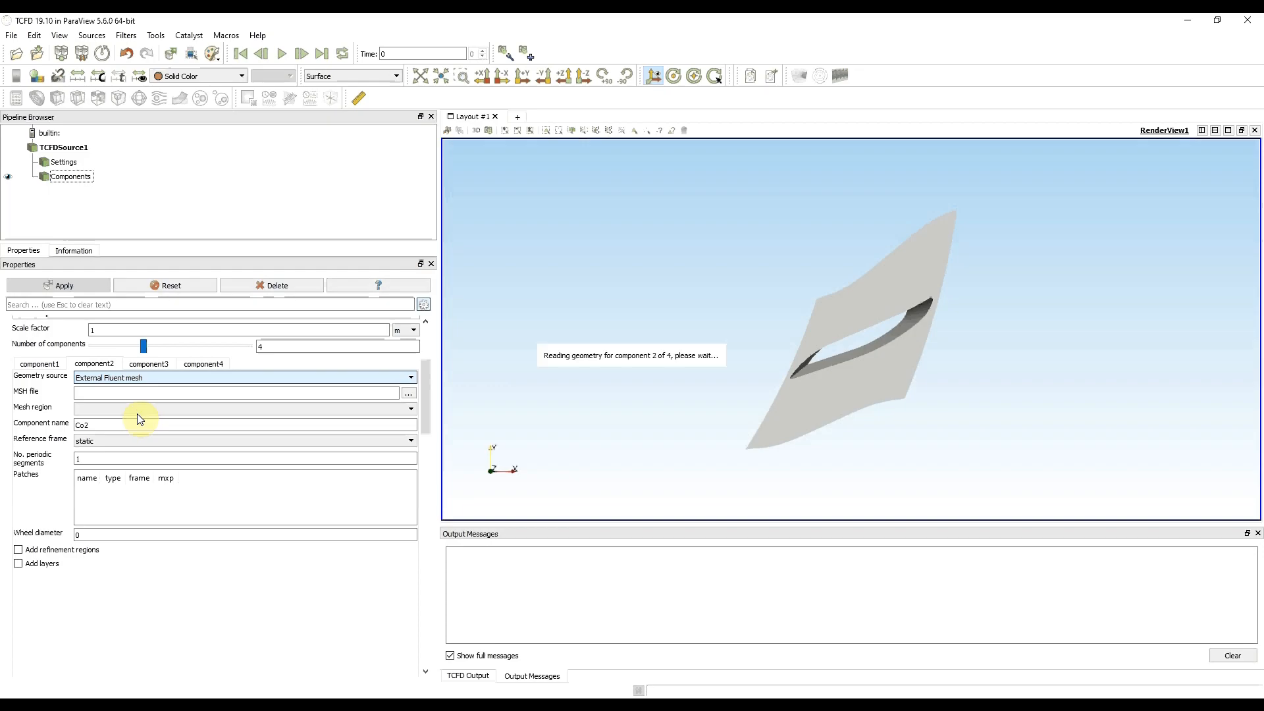
left_click(408, 395)
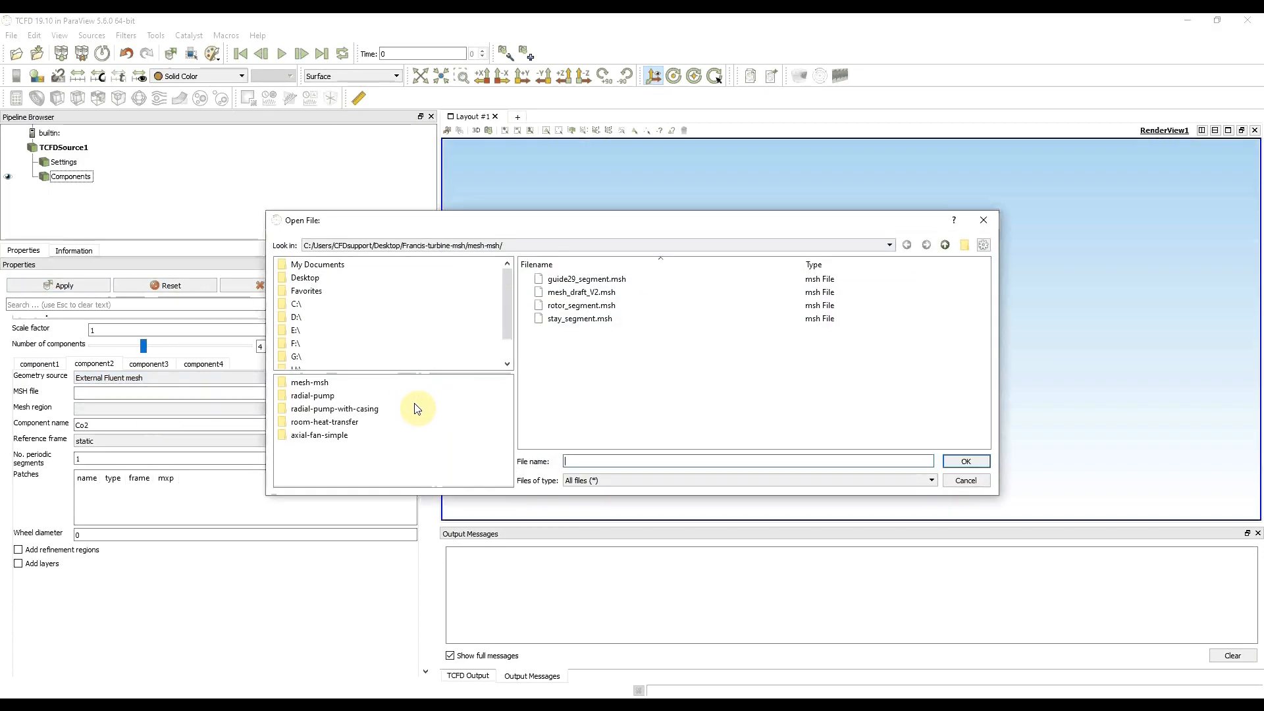
left_click(604, 280)
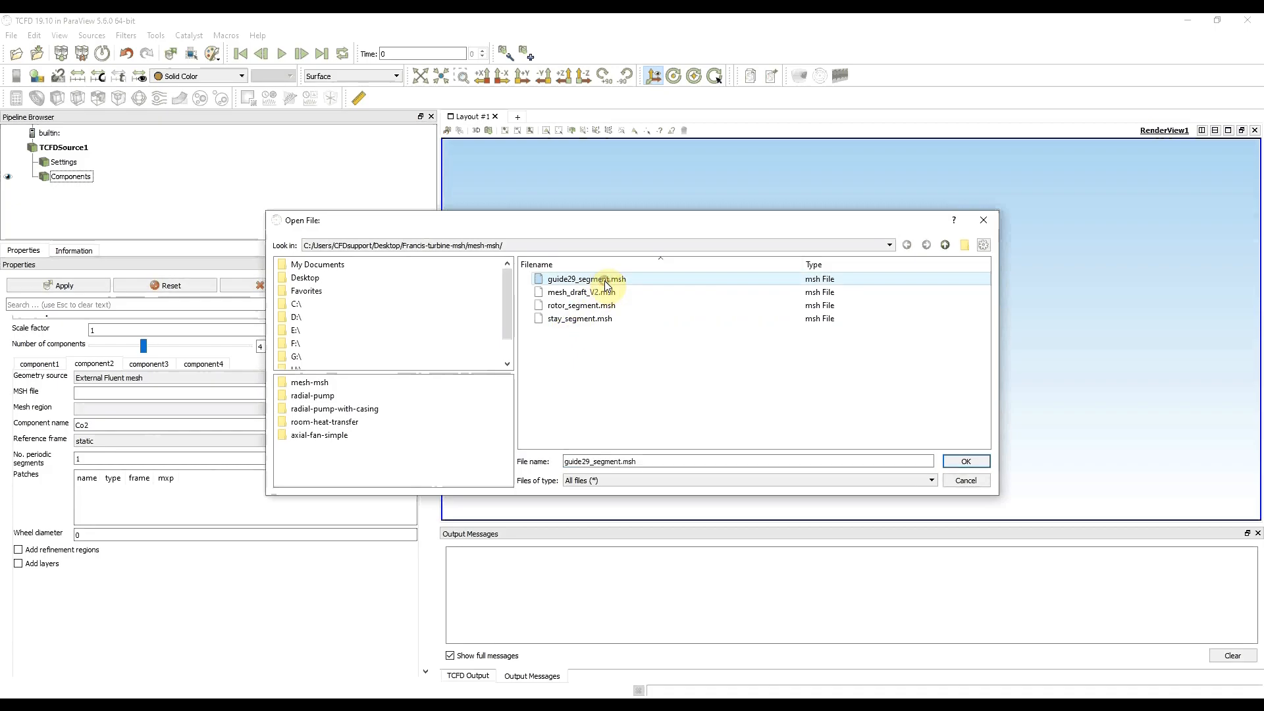
left_click(978, 460)
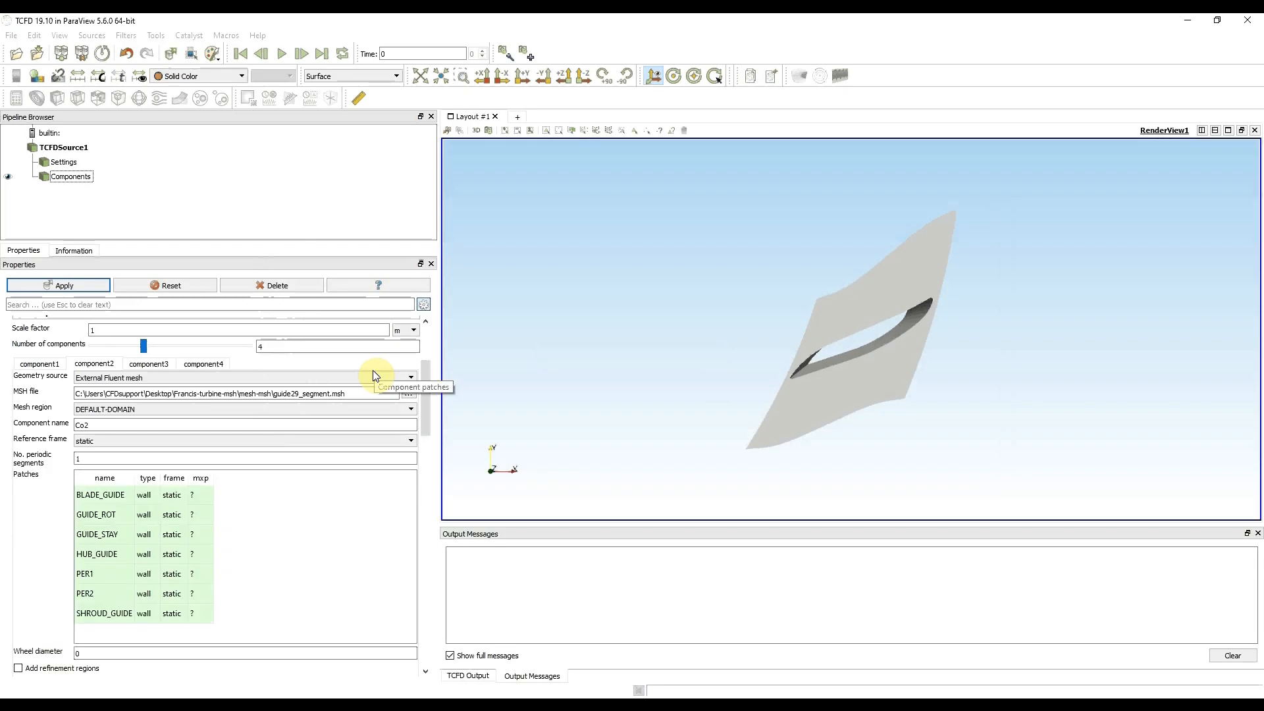
- Set the type of component2's BLADE_GUIDE patch to blade
double_click(148, 495)
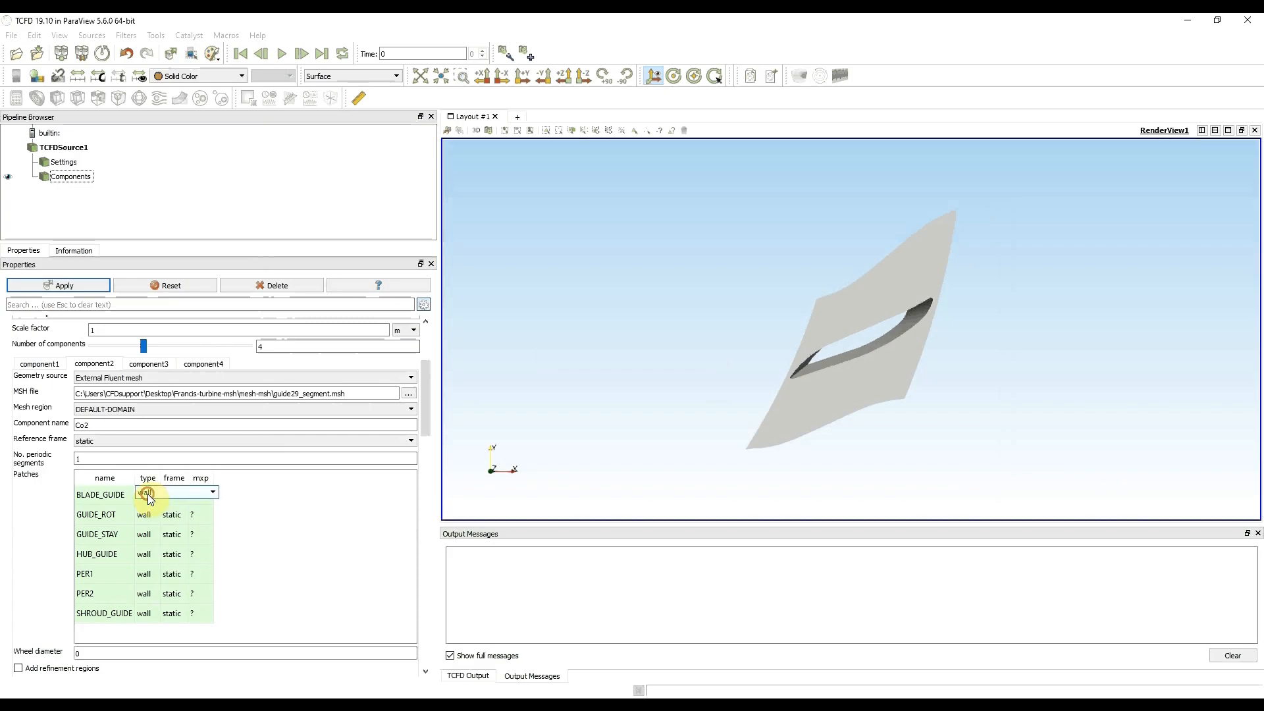
left_click(147, 494)
scroll(165, 560, "down", 4)
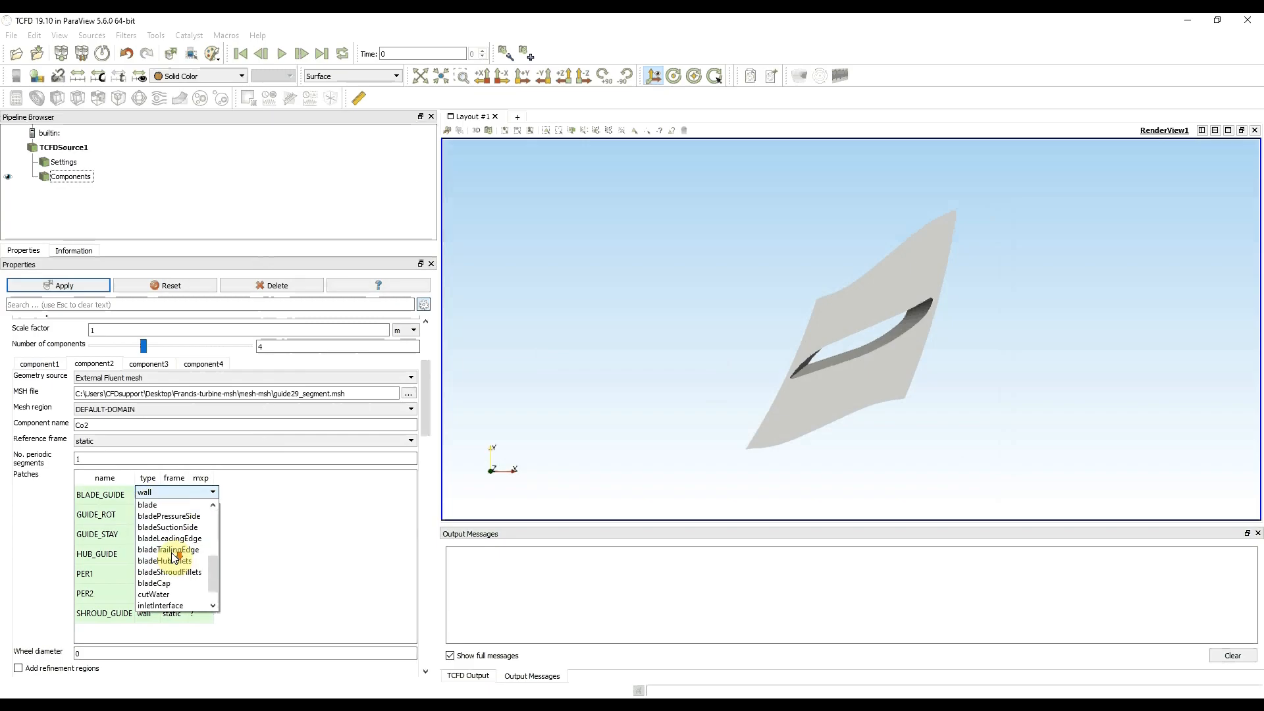
scroll(166, 579, "down", 1)
scroll(166, 565, "up", 2)
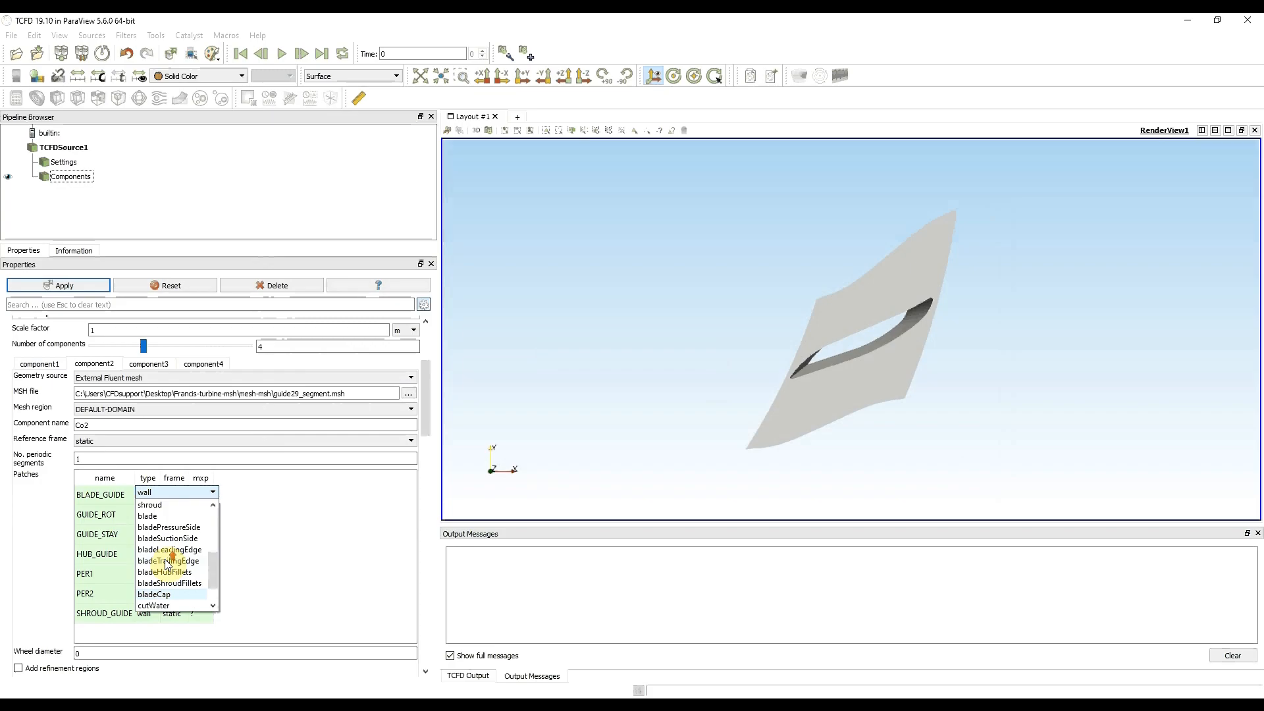
left_click(158, 518)
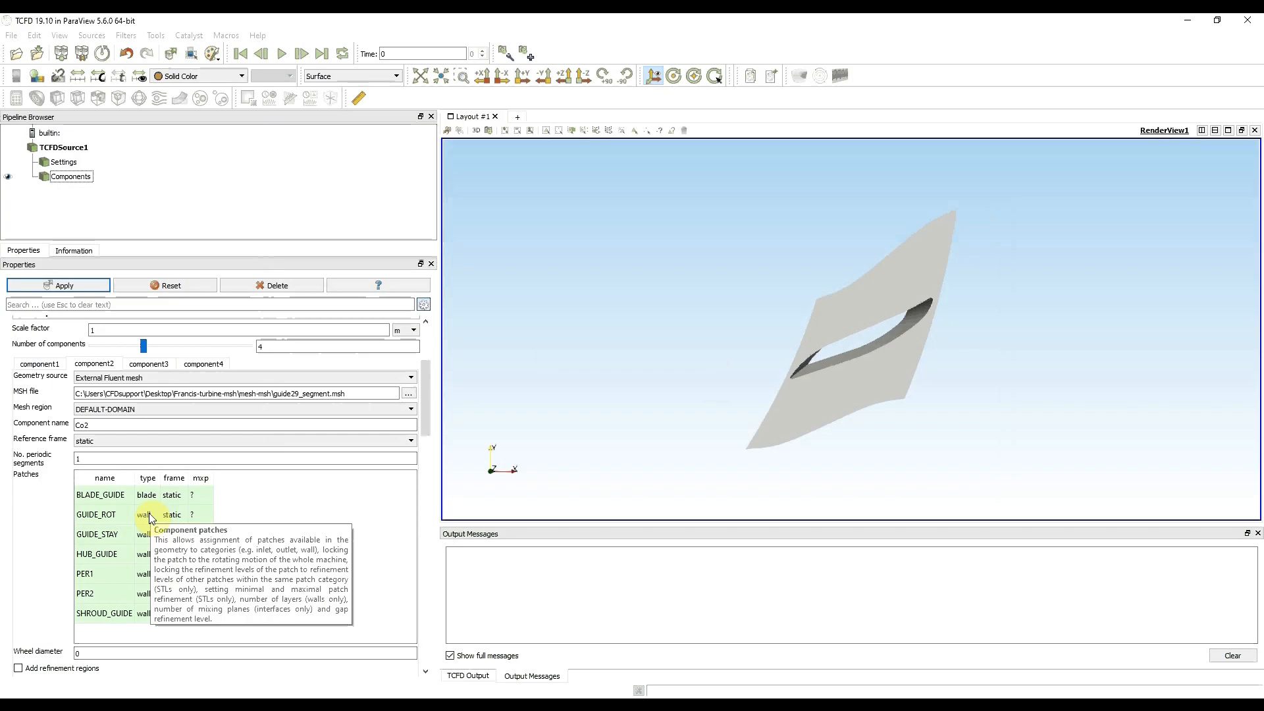
- Set the type of component2's GUIDE_ROT patch to outletInterface
double_click(150, 518)
left_click(150, 513)
scroll(165, 540, "up", 3)
left_click(183, 614)
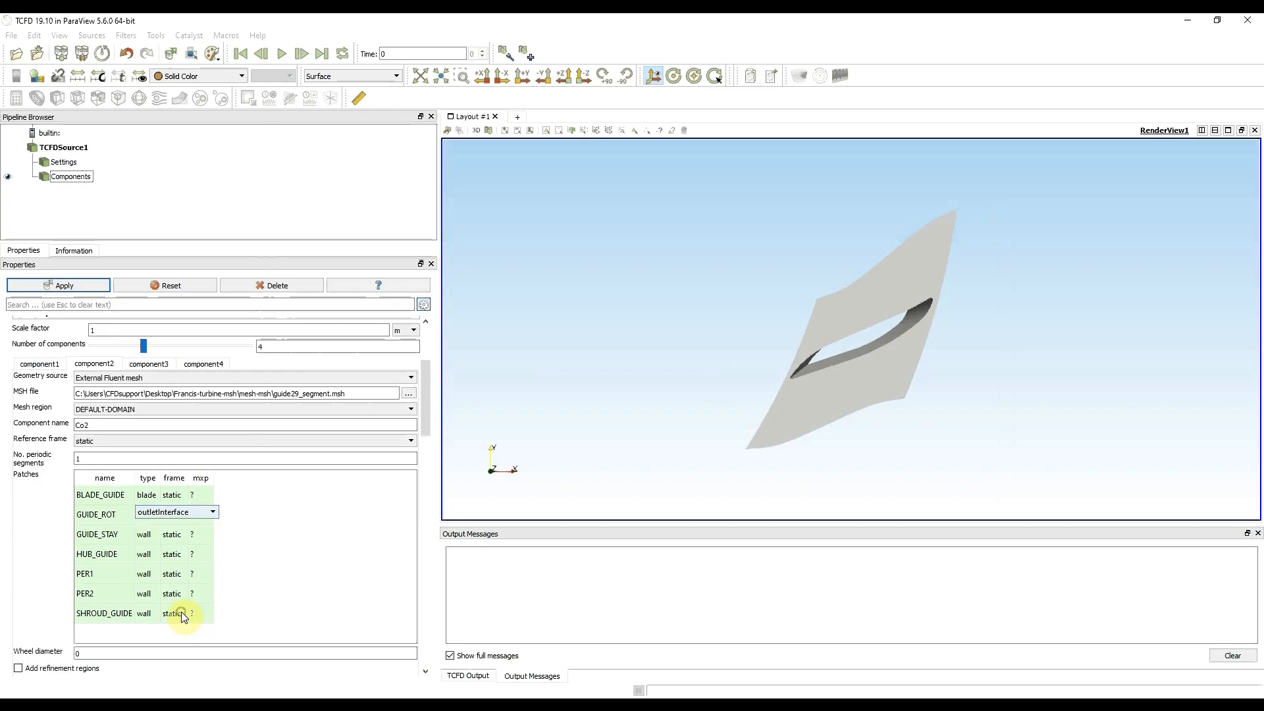
left_click(281, 567)
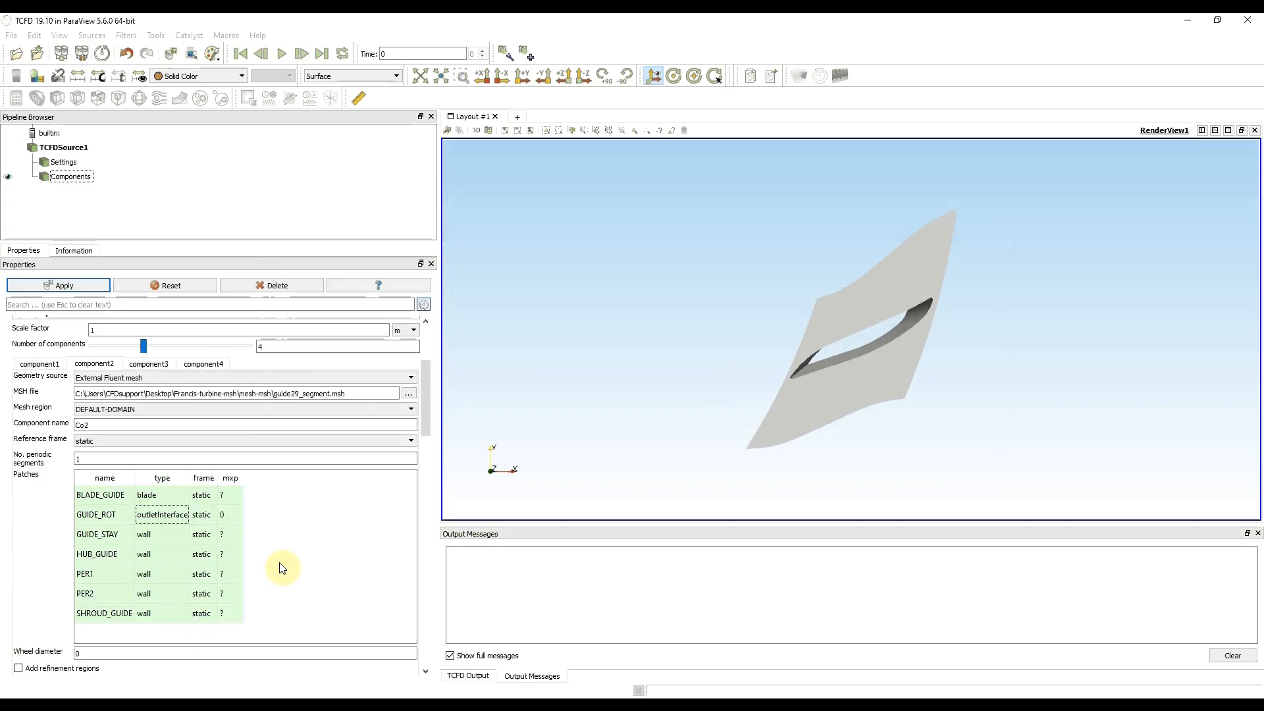
- Set the type of component2's GUIDE_STAY patch to inletInterface
double_click(177, 535)
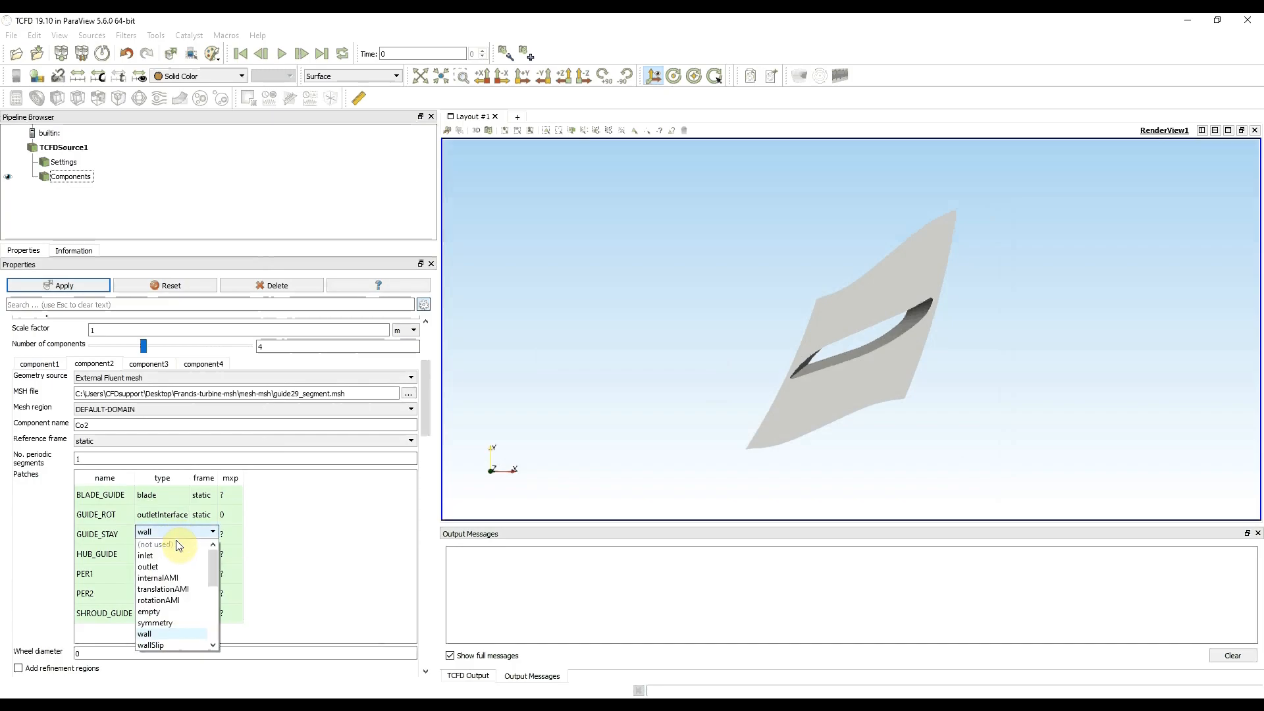
scroll(186, 584, "down", 3)
left_click(187, 628)
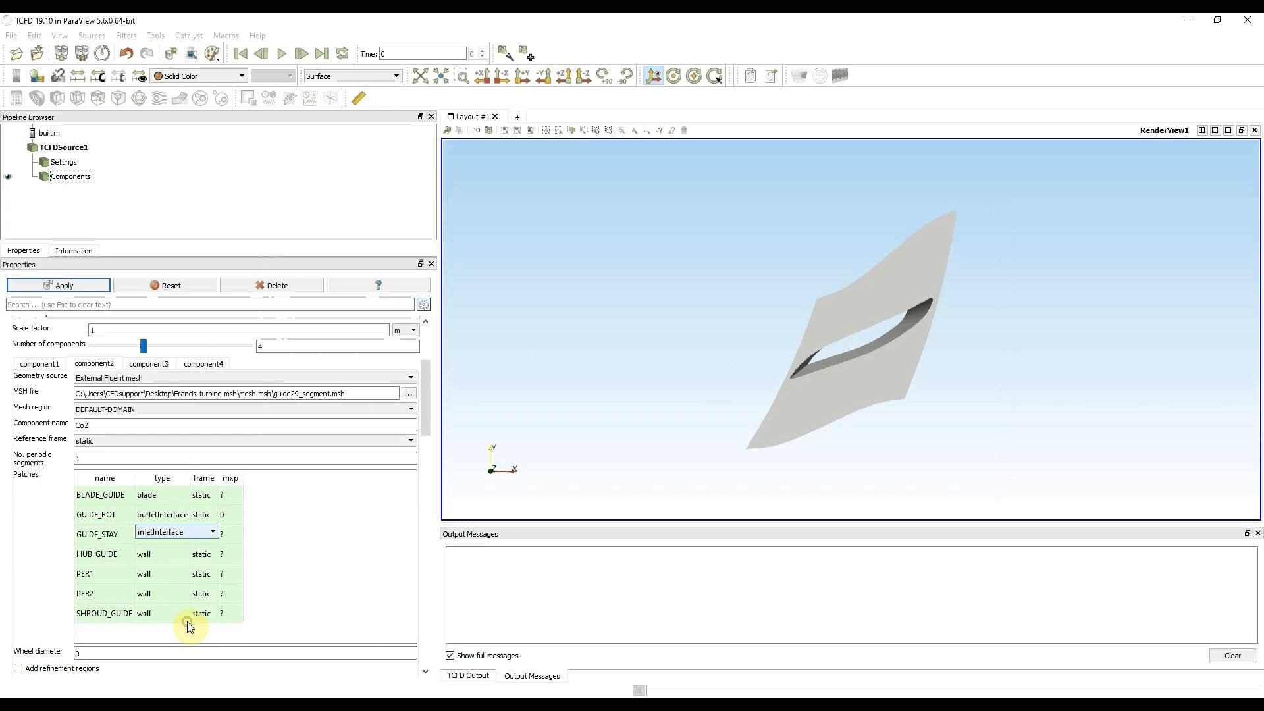
left_click(277, 574)
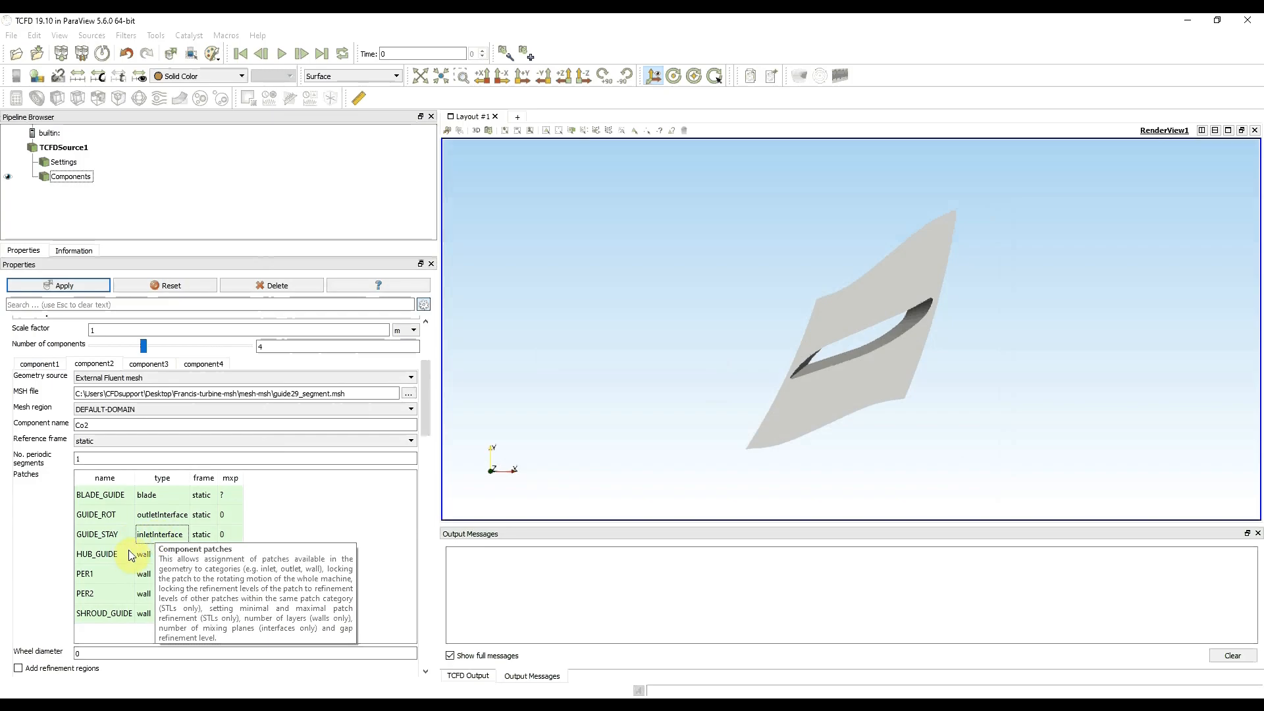
- Set the type of component2's HUB_GUIDE patch to hub
left_click(150, 553)
scroll(165, 603, "down", 3)
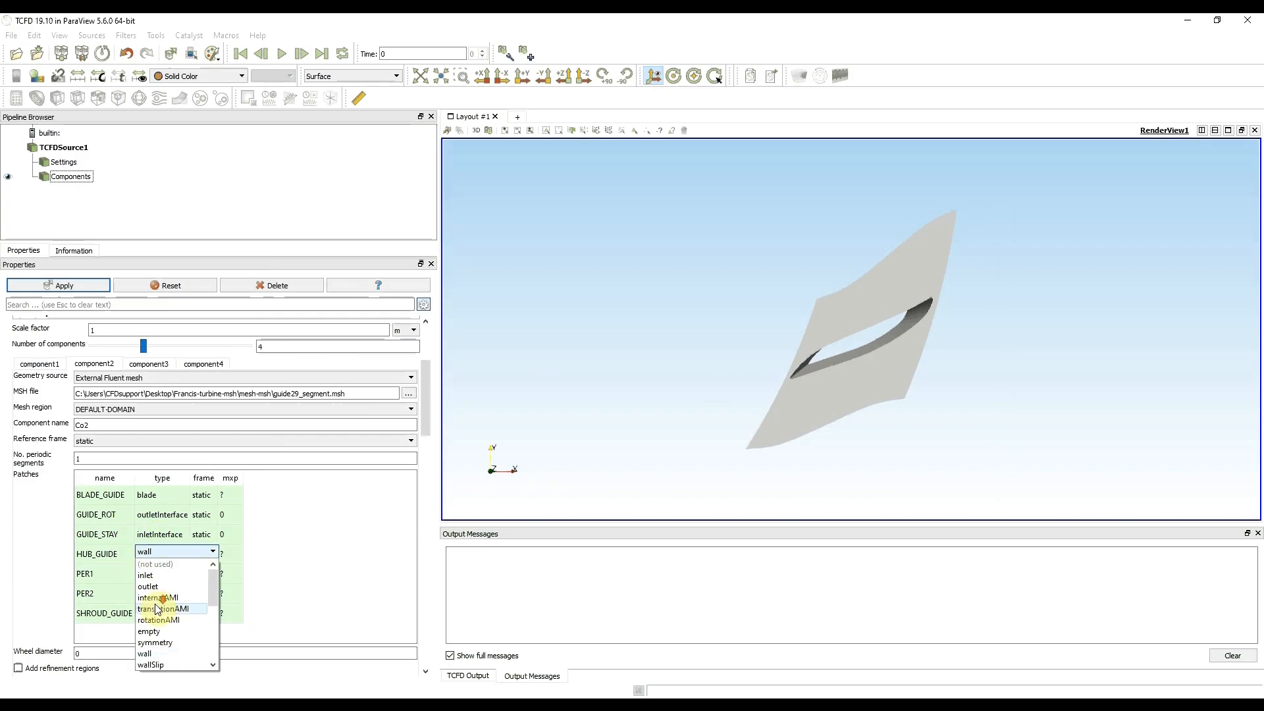
left_click(165, 575)
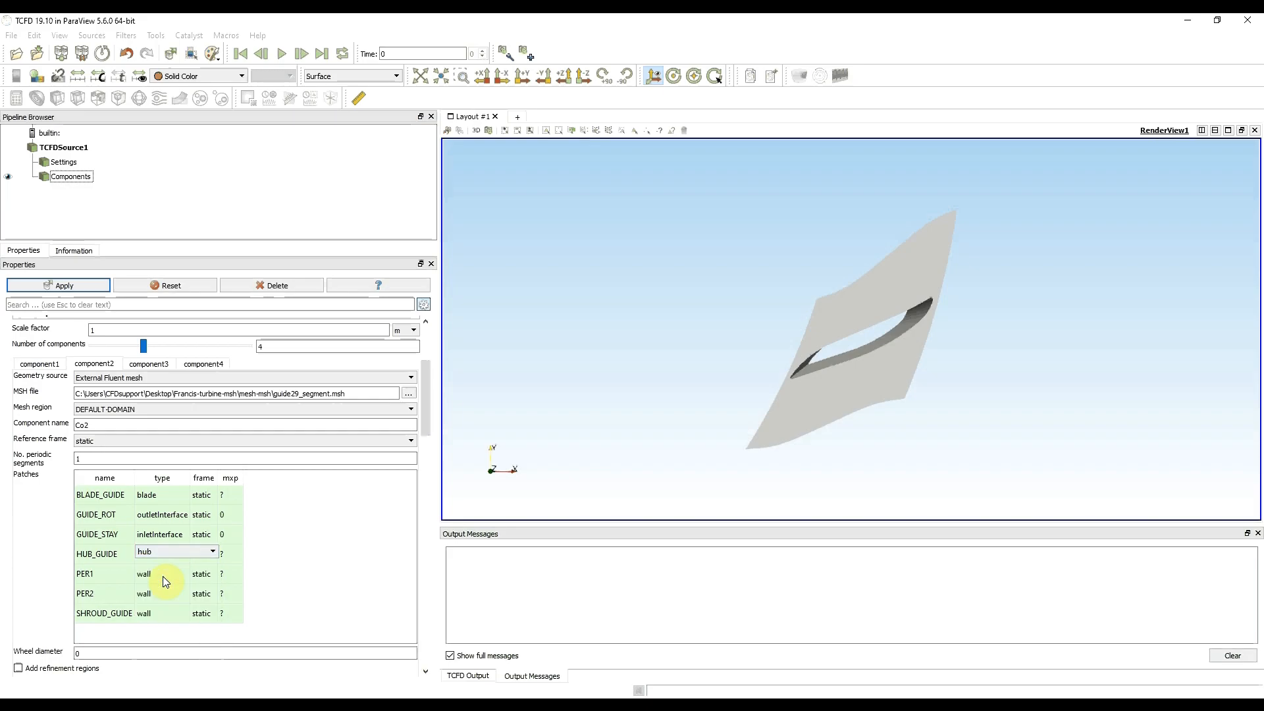
- Set the type of component2's periodic patches PER1 and PER2 to rotationAMI
left_click(168, 573)
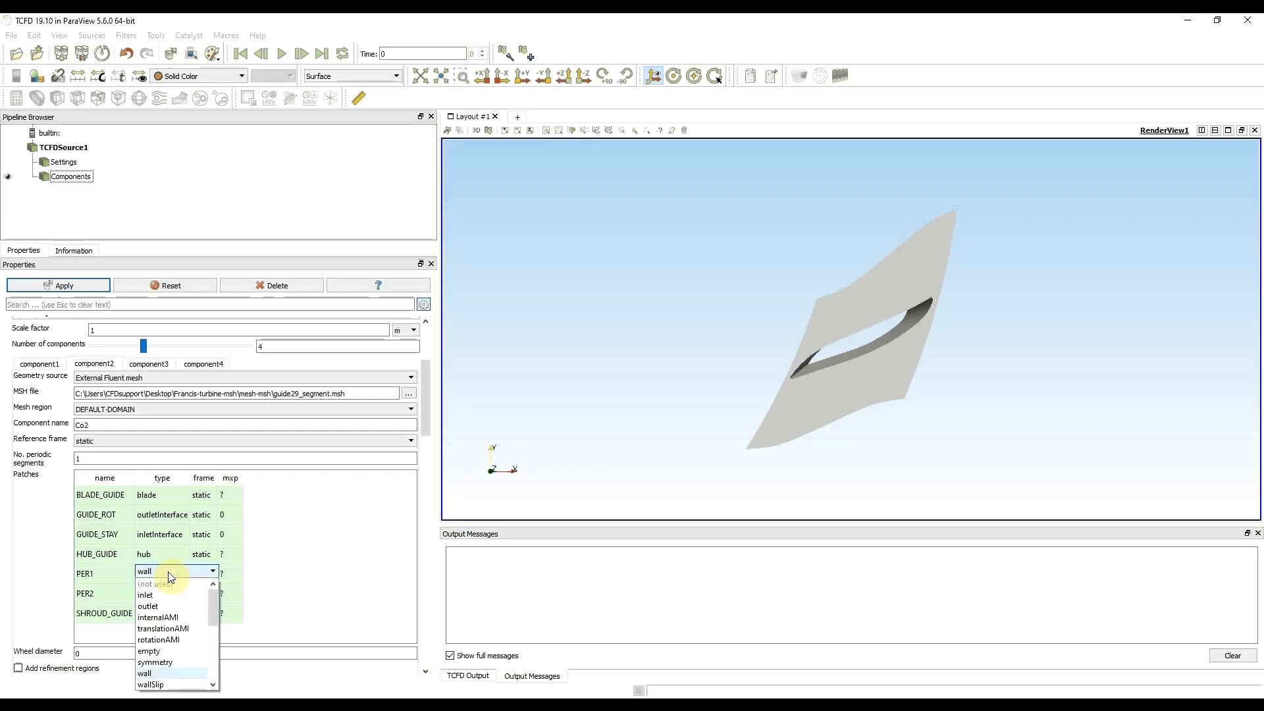
left_click(172, 640)
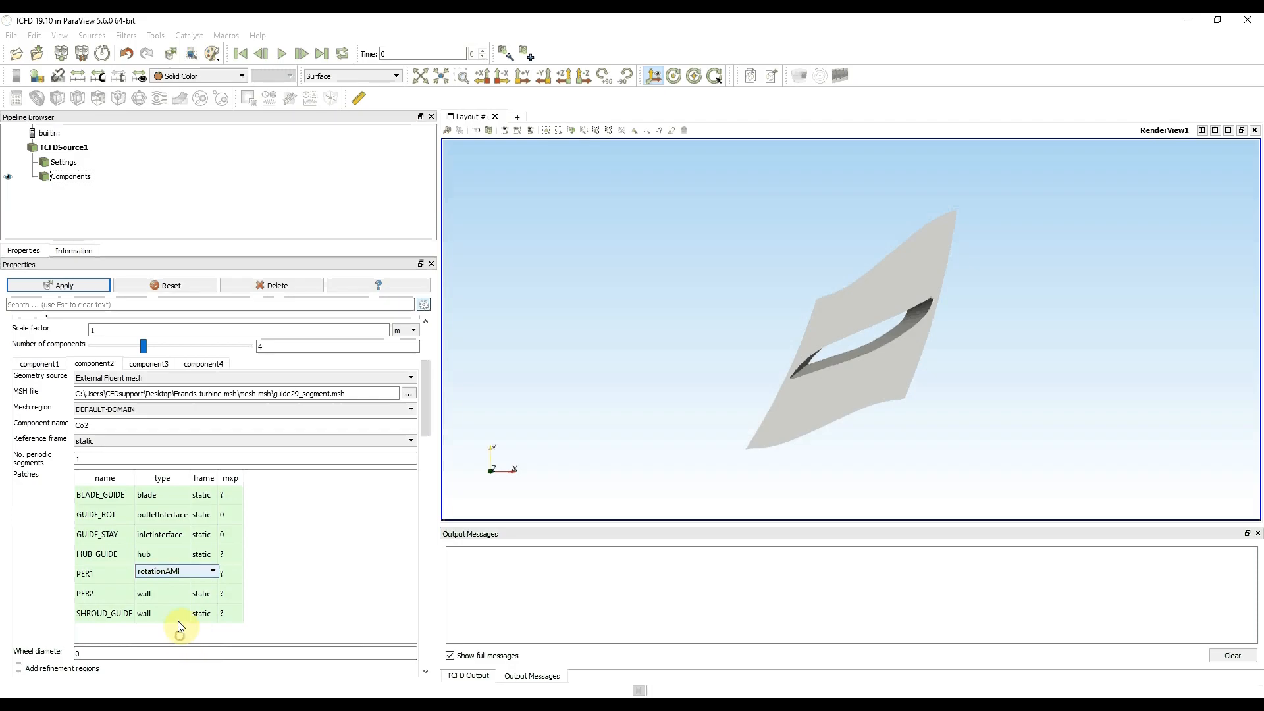
left_click(174, 595)
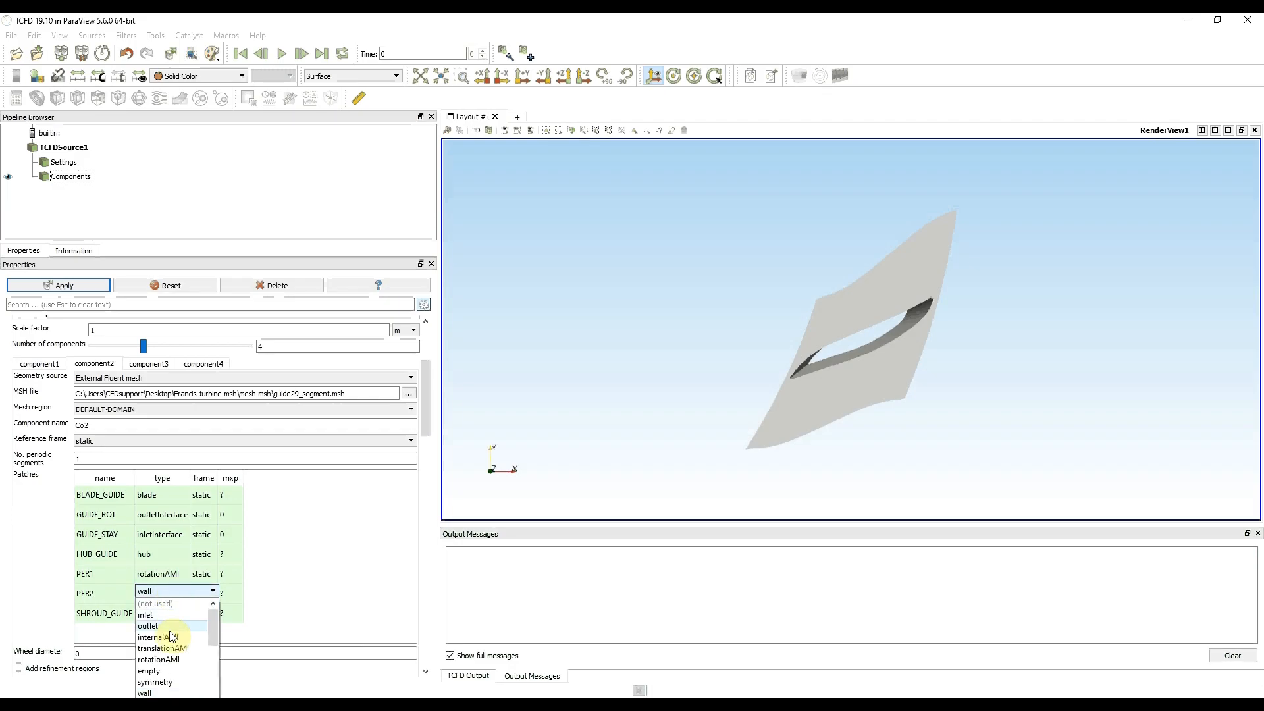
left_click(182, 666)
- Set the type of component2's SHROUD_GUIDE patch to shroud
left_click(167, 611)
scroll(169, 589, "down", 2)
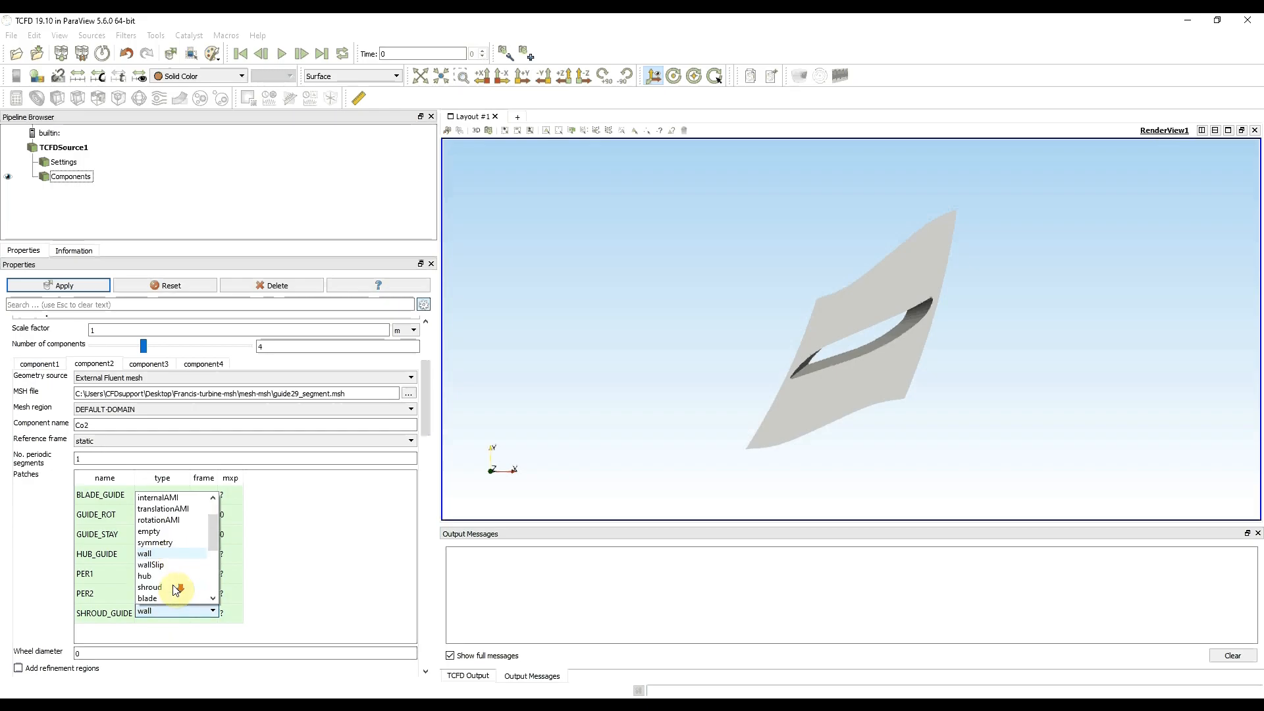
left_click(158, 554)
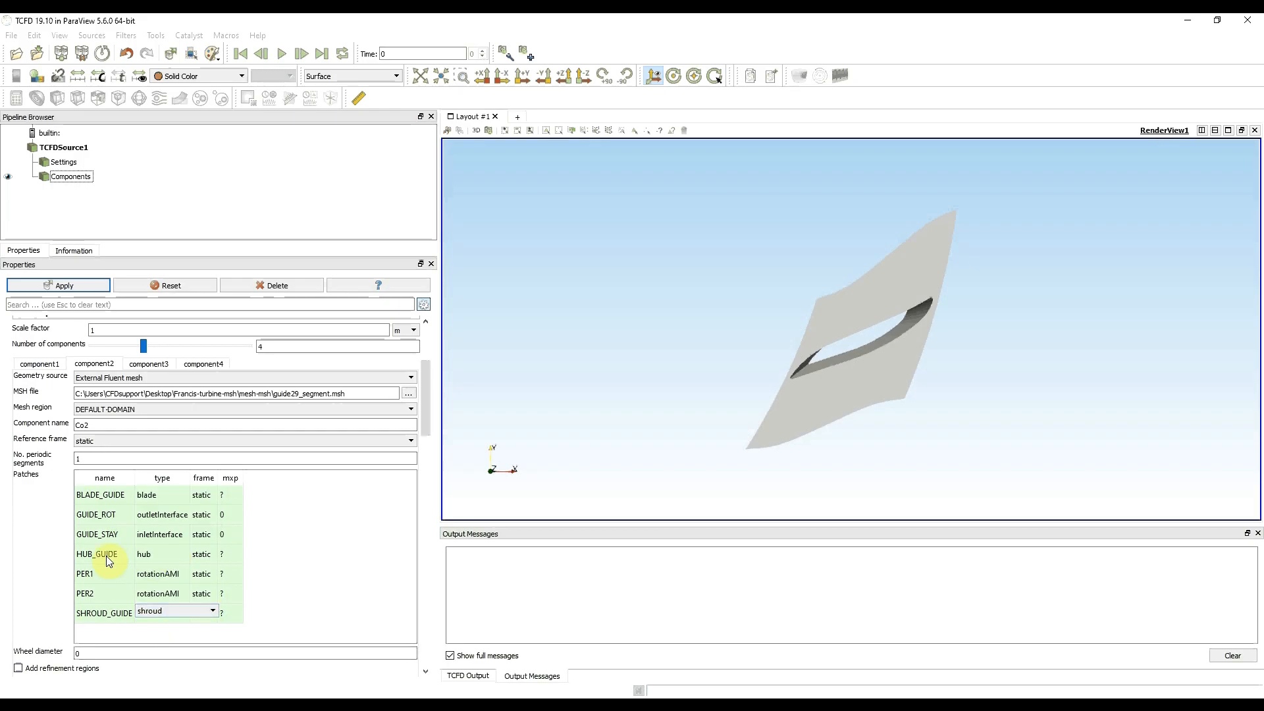
- Connect component2's periodic patch PER1 to PER2 as a rotationAMI pair
left_click(52, 558)
mouse_move(166, 573)
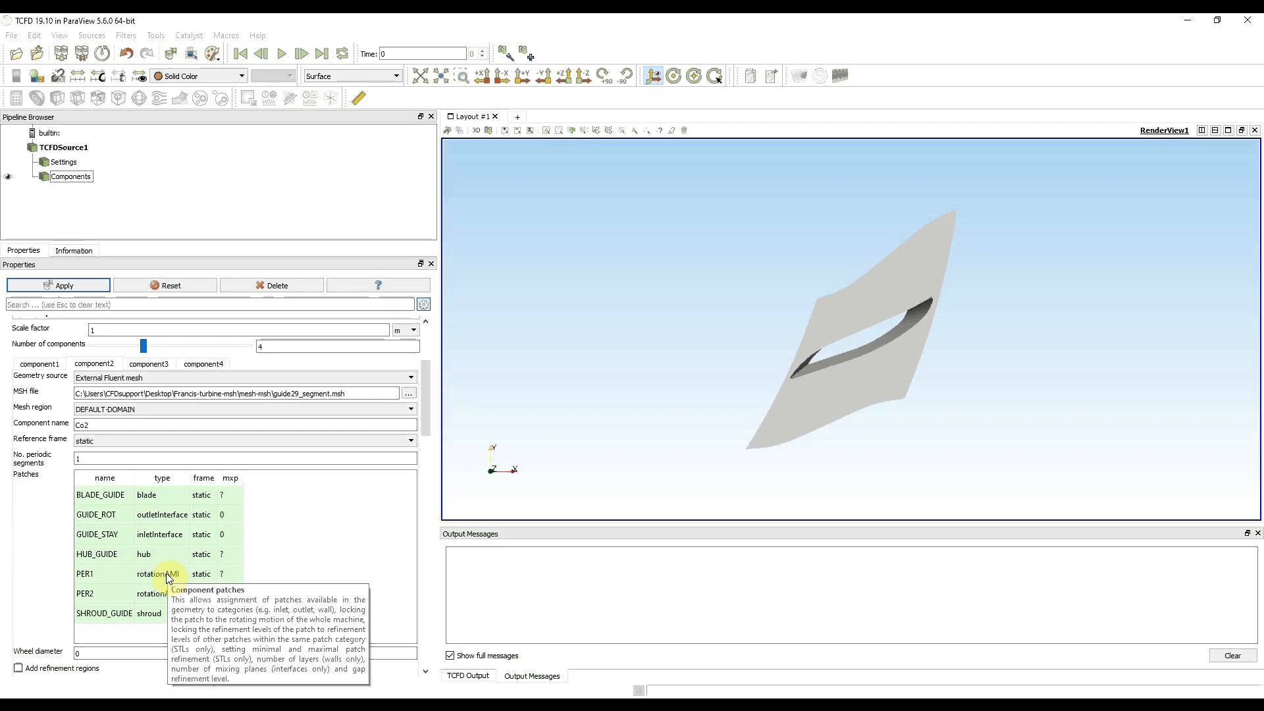
left_click(166, 573)
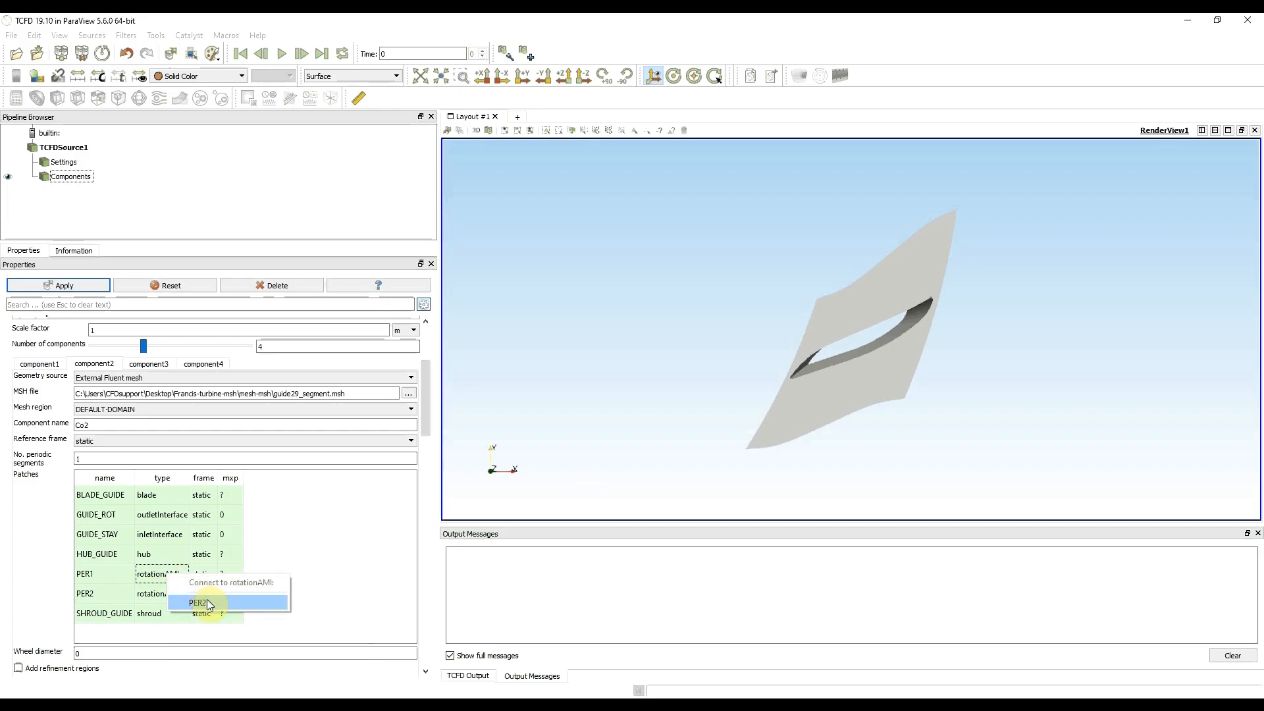
left_click(206, 599)
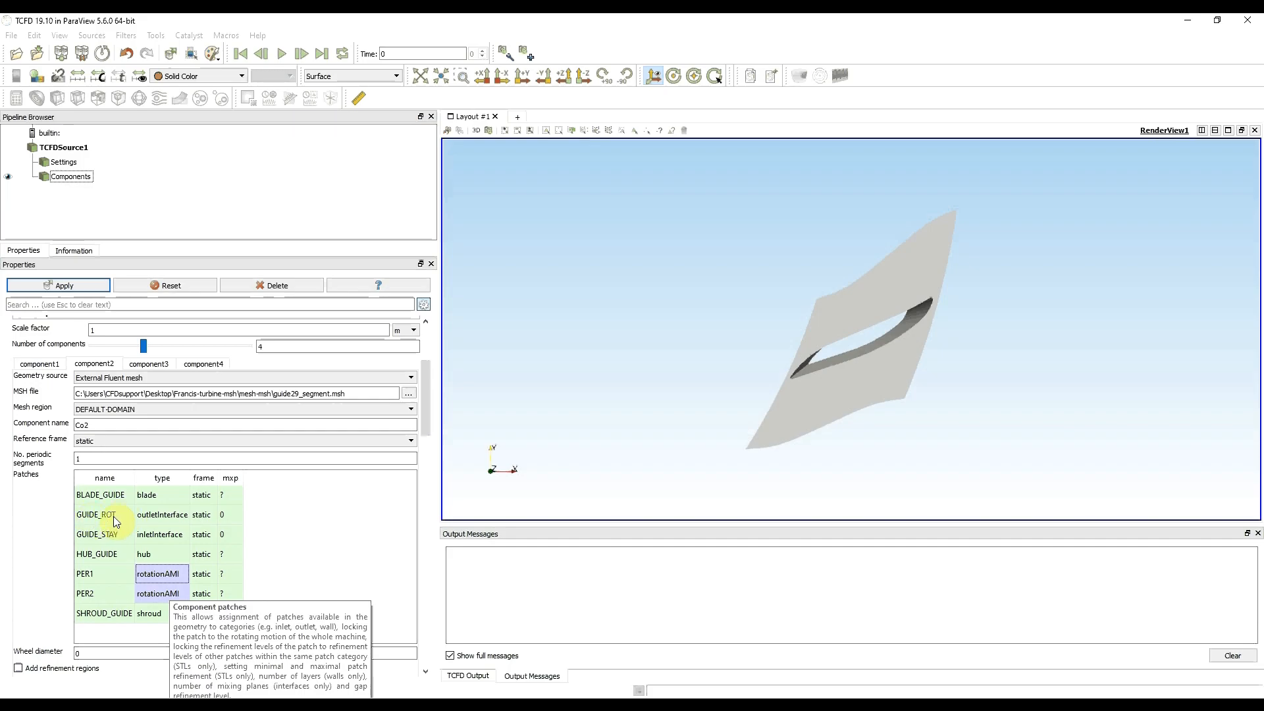
- Connect component2's GUIDE_ROT outlet interface to Co3 and its GUIDE_STAY inlet interface to Co1
right_click(179, 512)
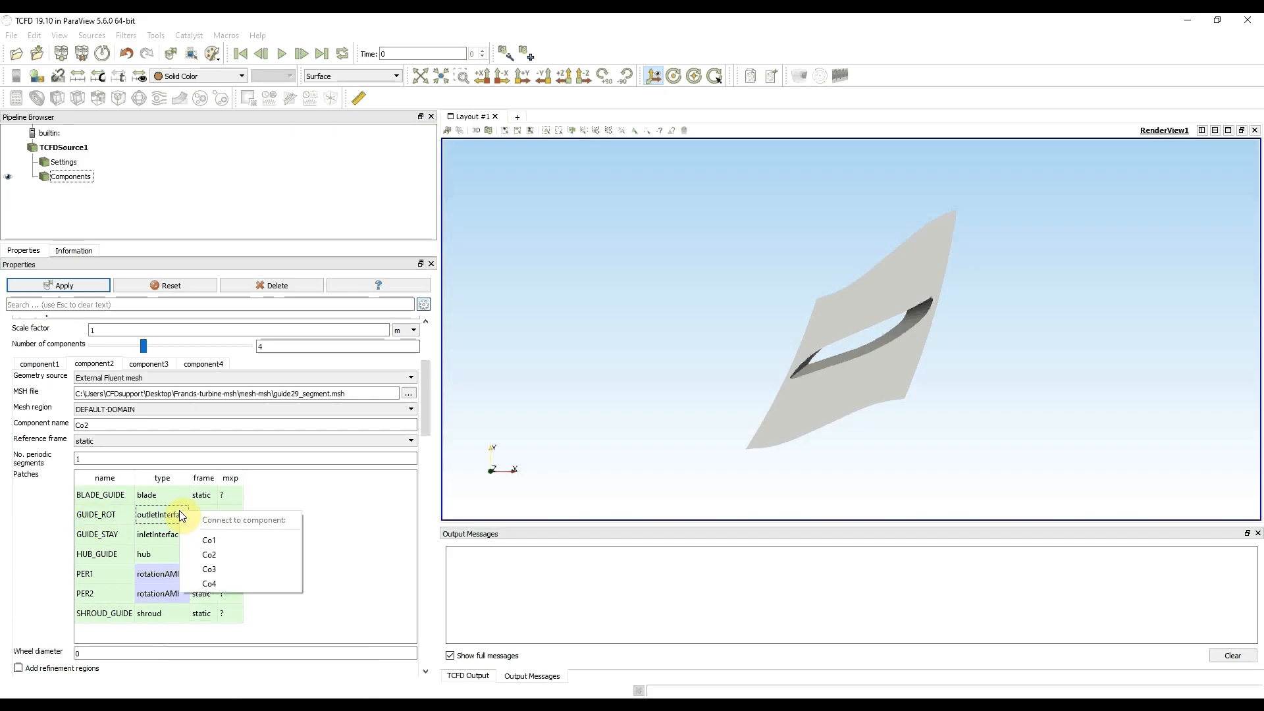
left_click(254, 569)
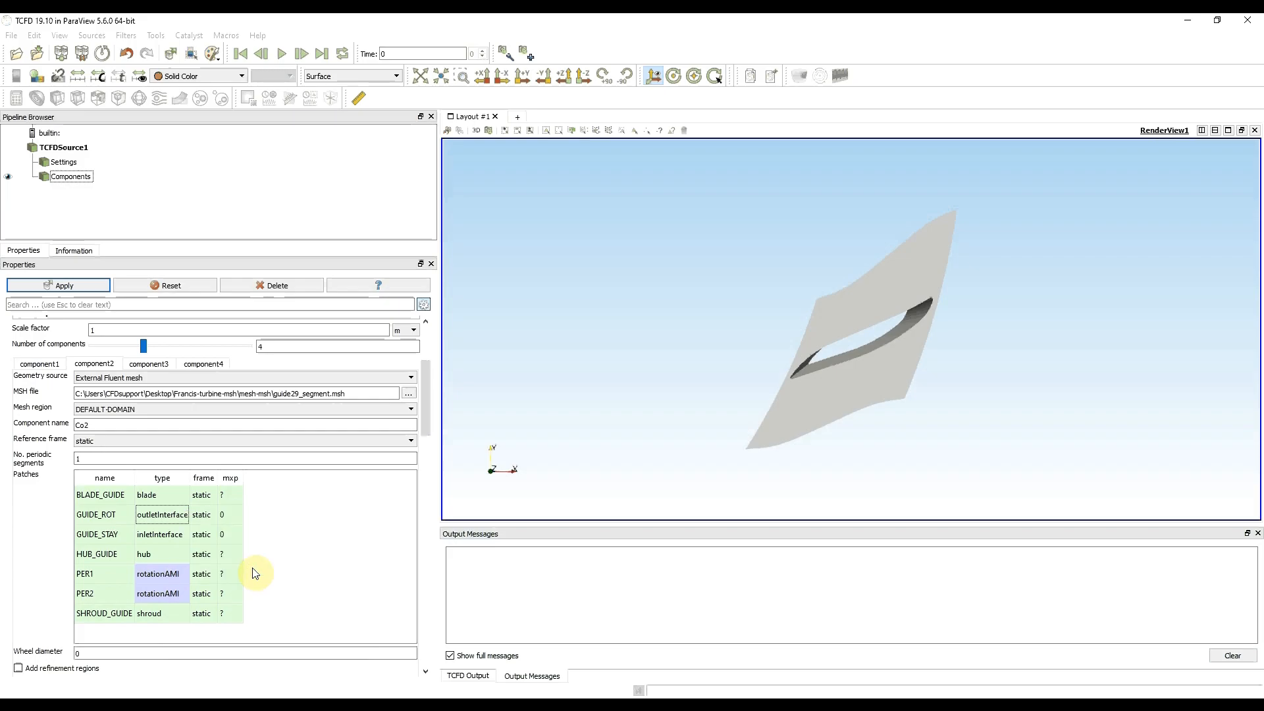
right_click(176, 532)
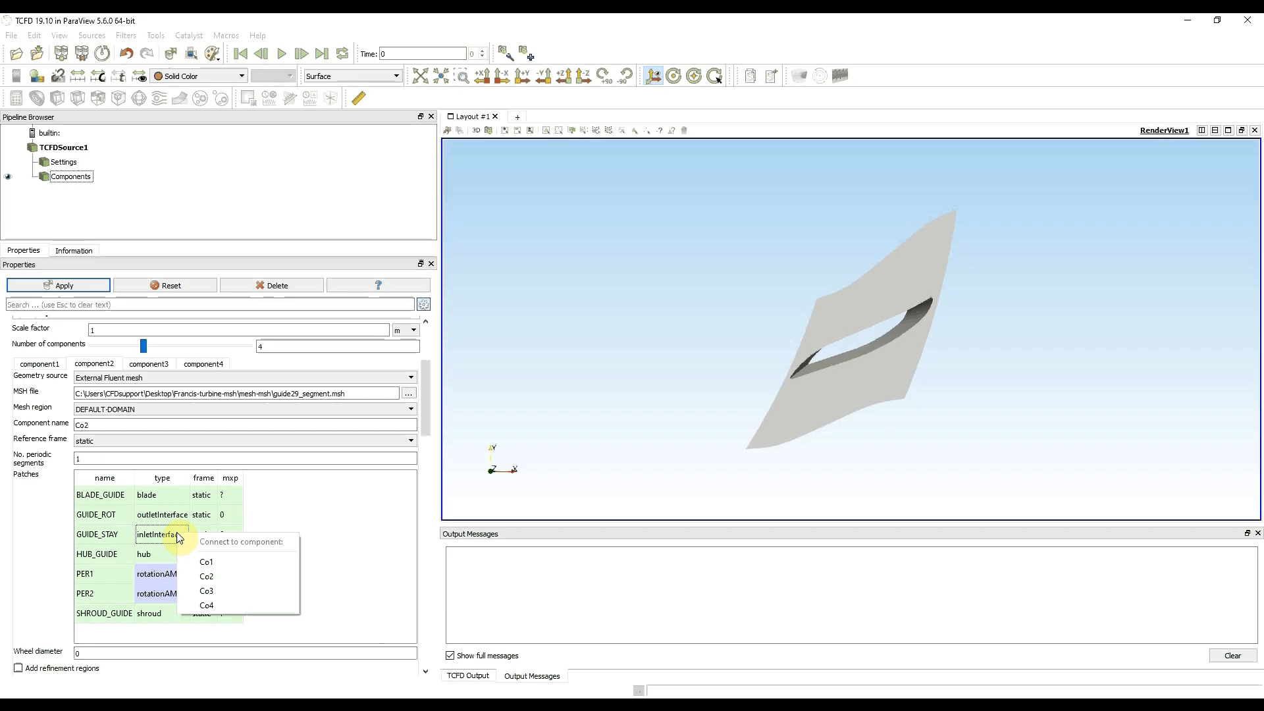
left_click(251, 561)
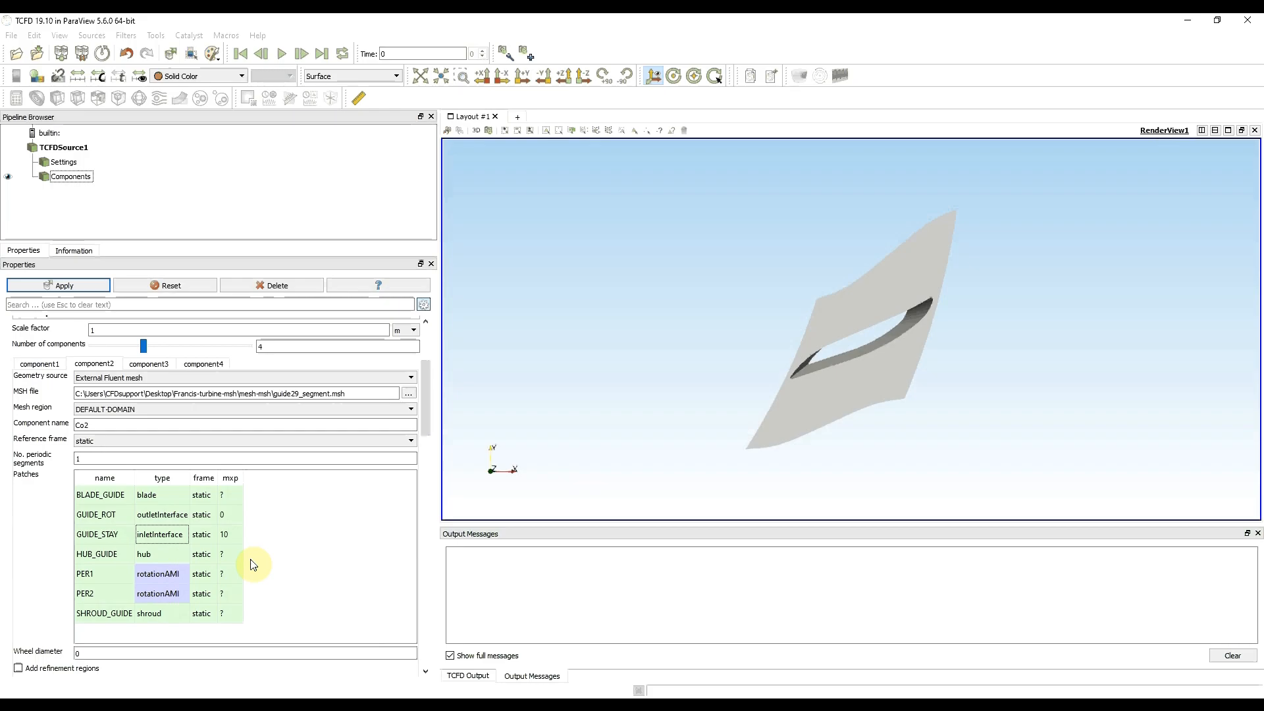
- Set the number of mixing planes on component2's GUIDE_ROT patch to 10
left_click(230, 515)
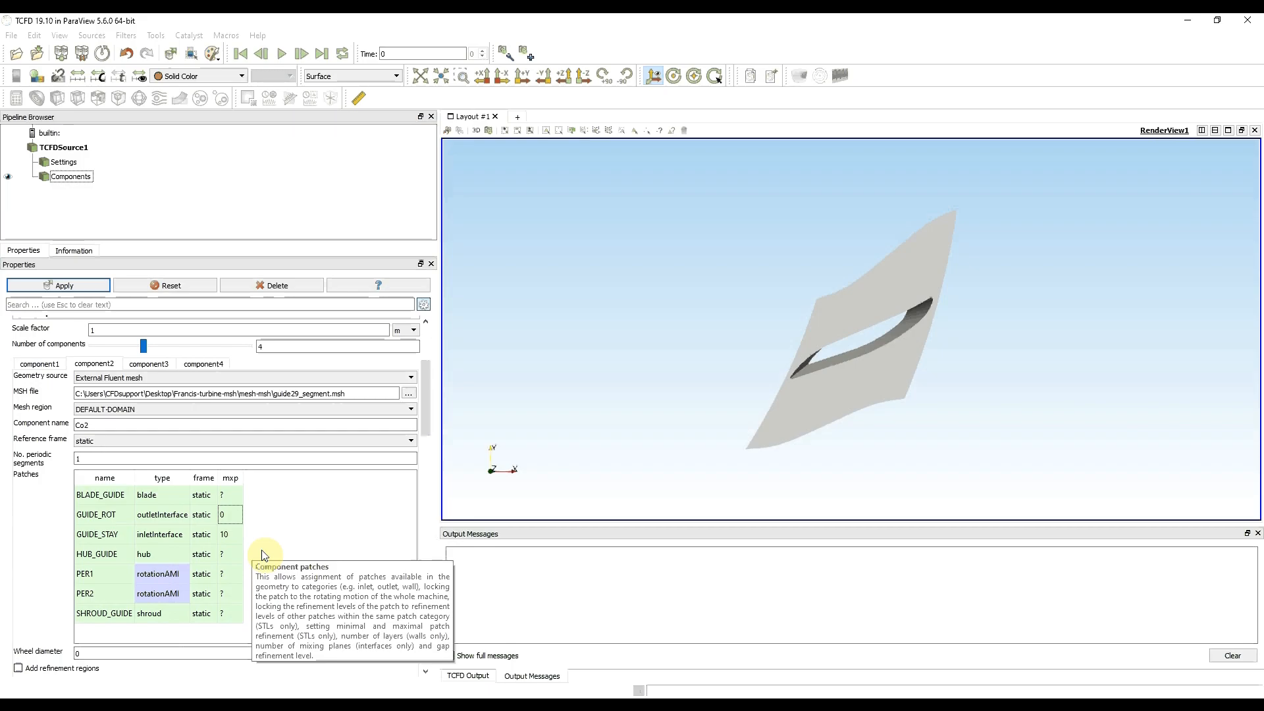
type("10")
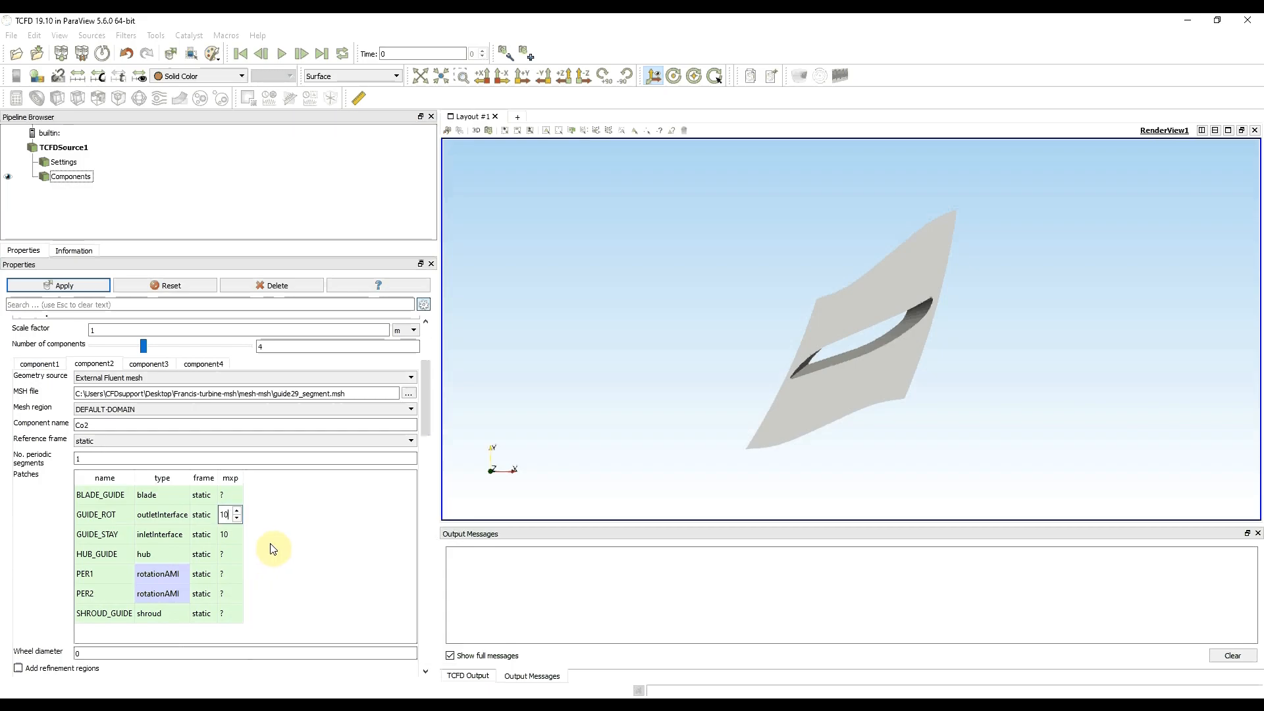
key("Return")
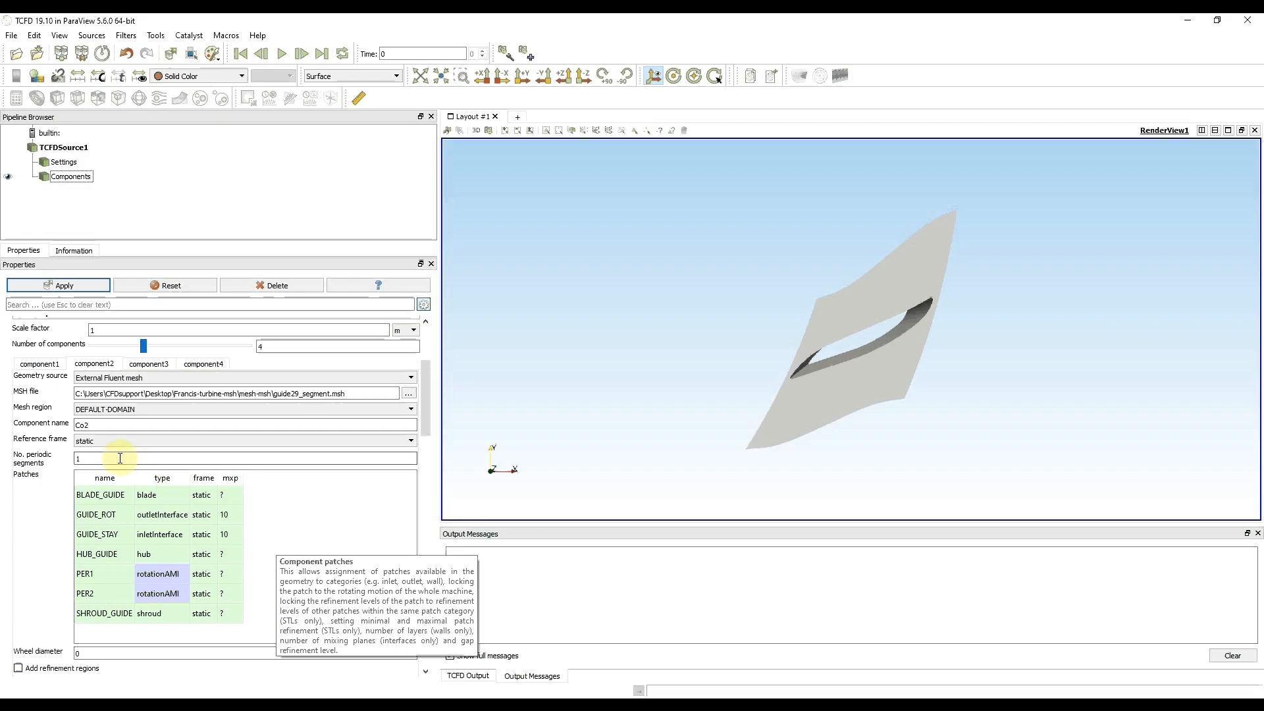
- Set component2's number of periodic segments to 24
left_click_drag(93, 457, 40, 459)
type("24")
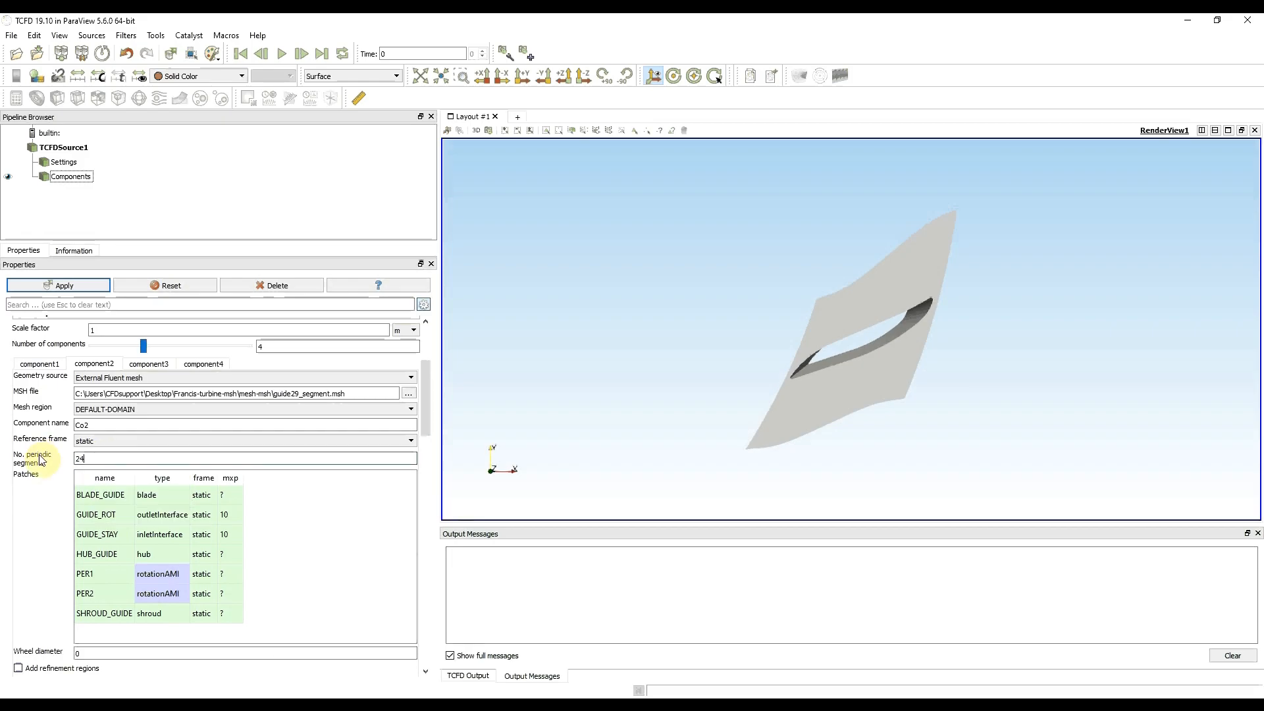
left_click(43, 498)
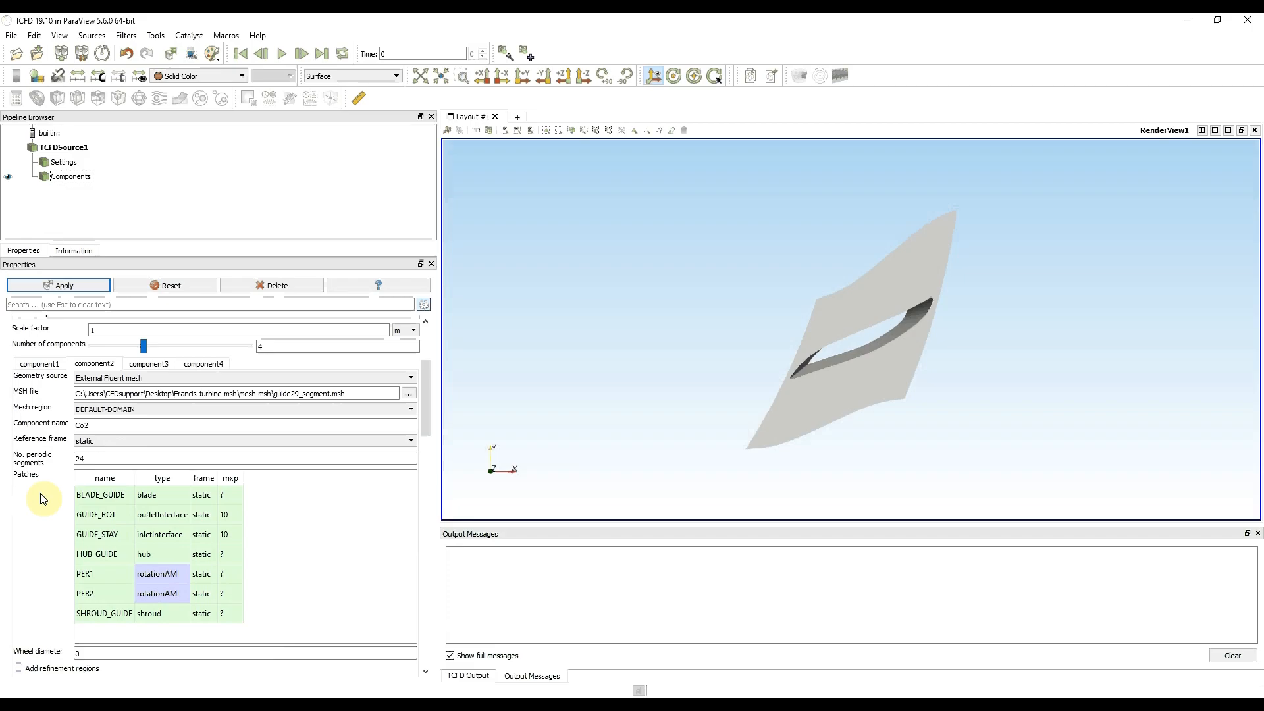
- Set component3's geometry source to External Fluent mesh and load rotor_segment.msh as its mesh file
left_click(148, 366)
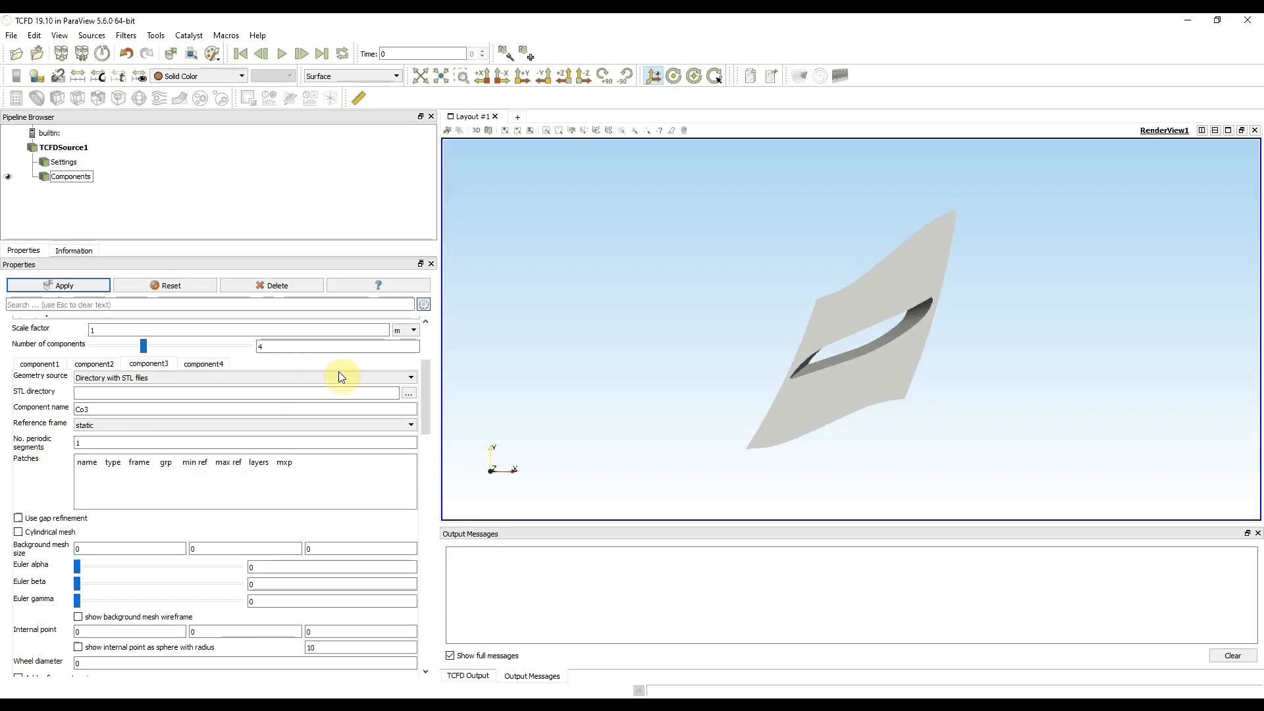
left_click(408, 378)
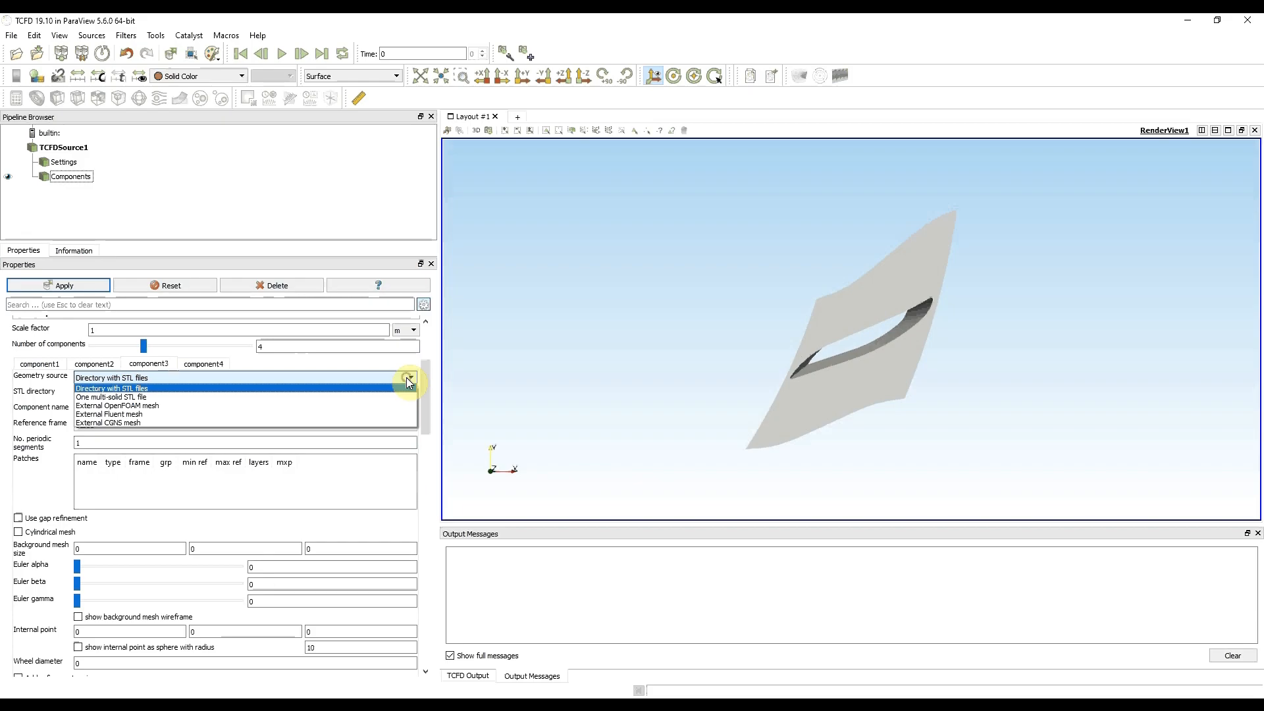
left_click(115, 414)
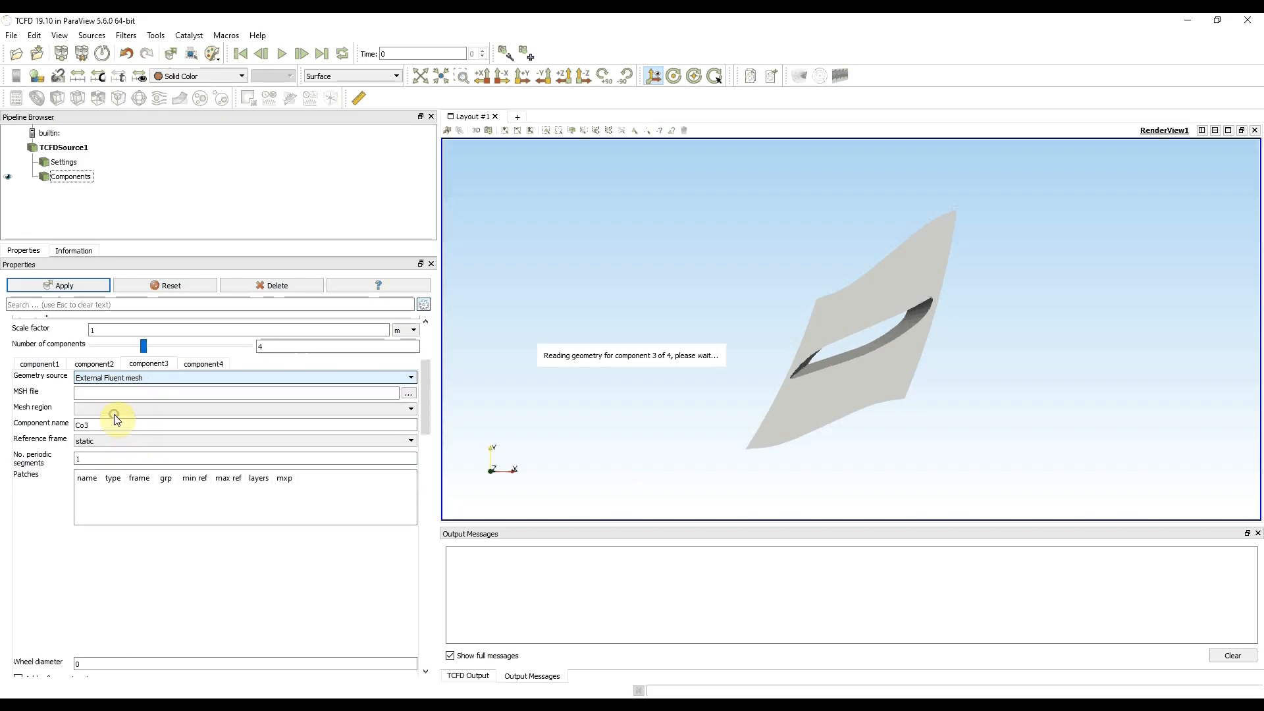
left_click(408, 393)
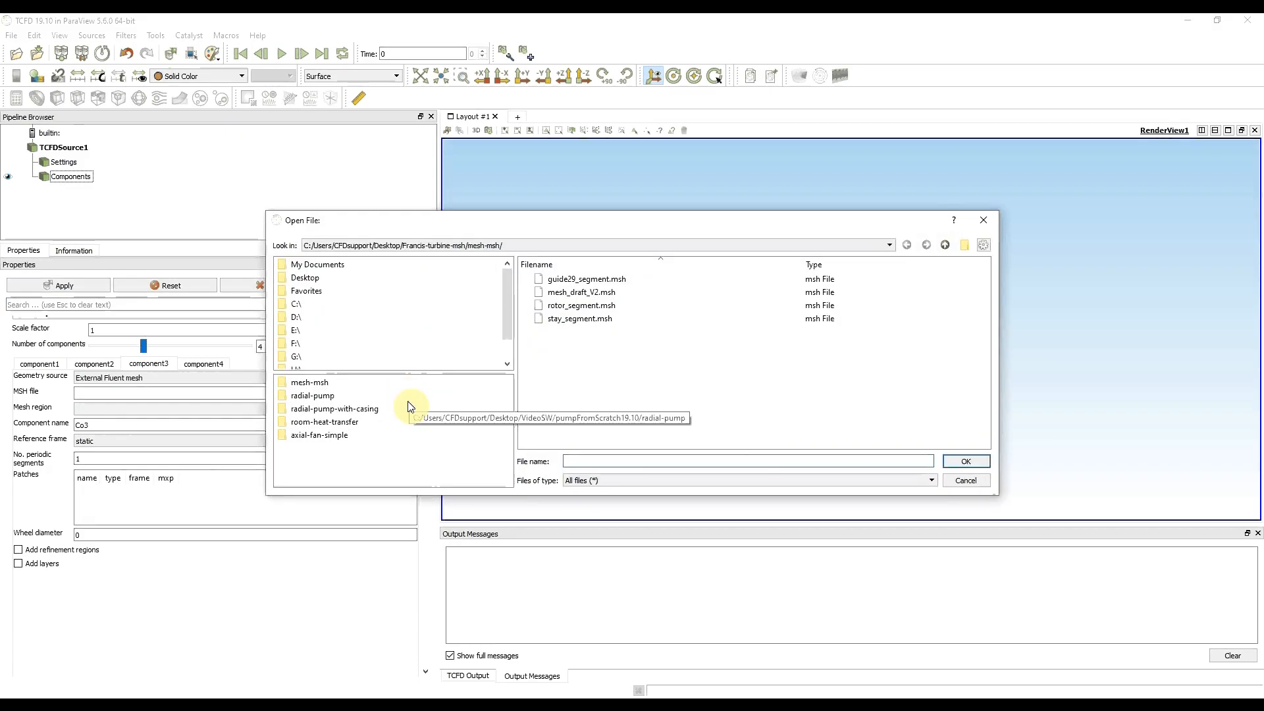
left_click(606, 307)
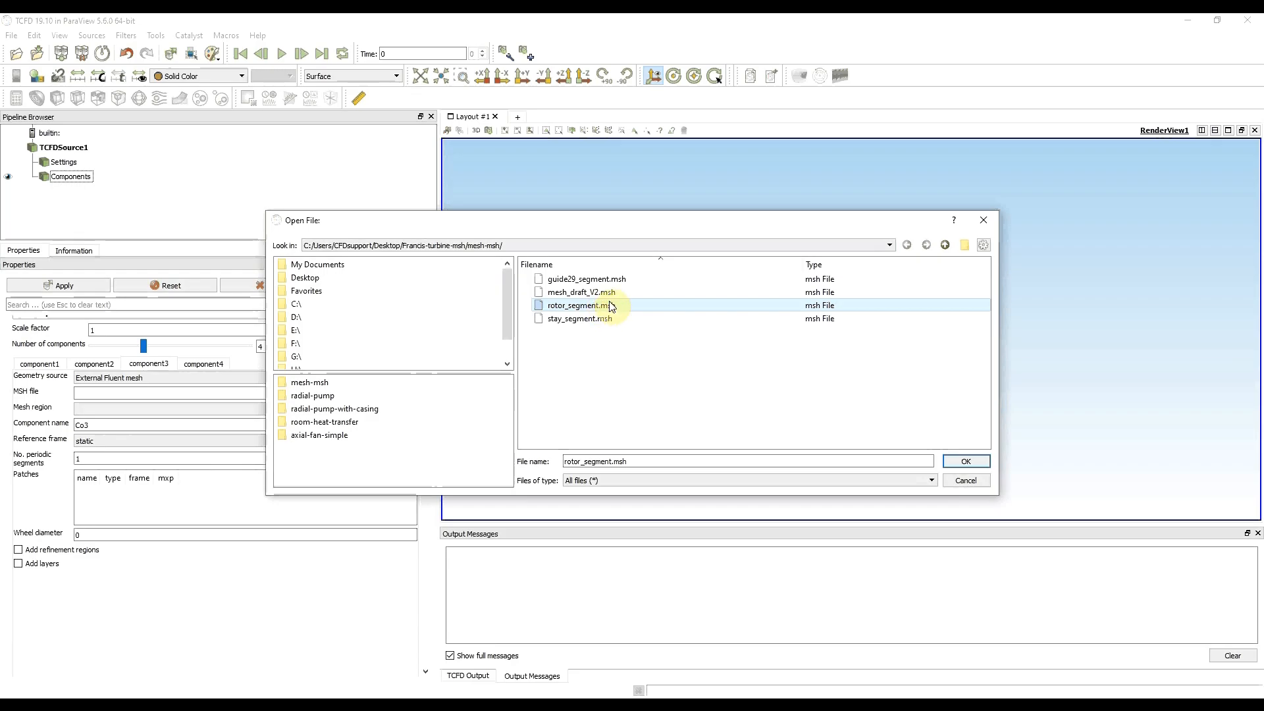
left_click(975, 464)
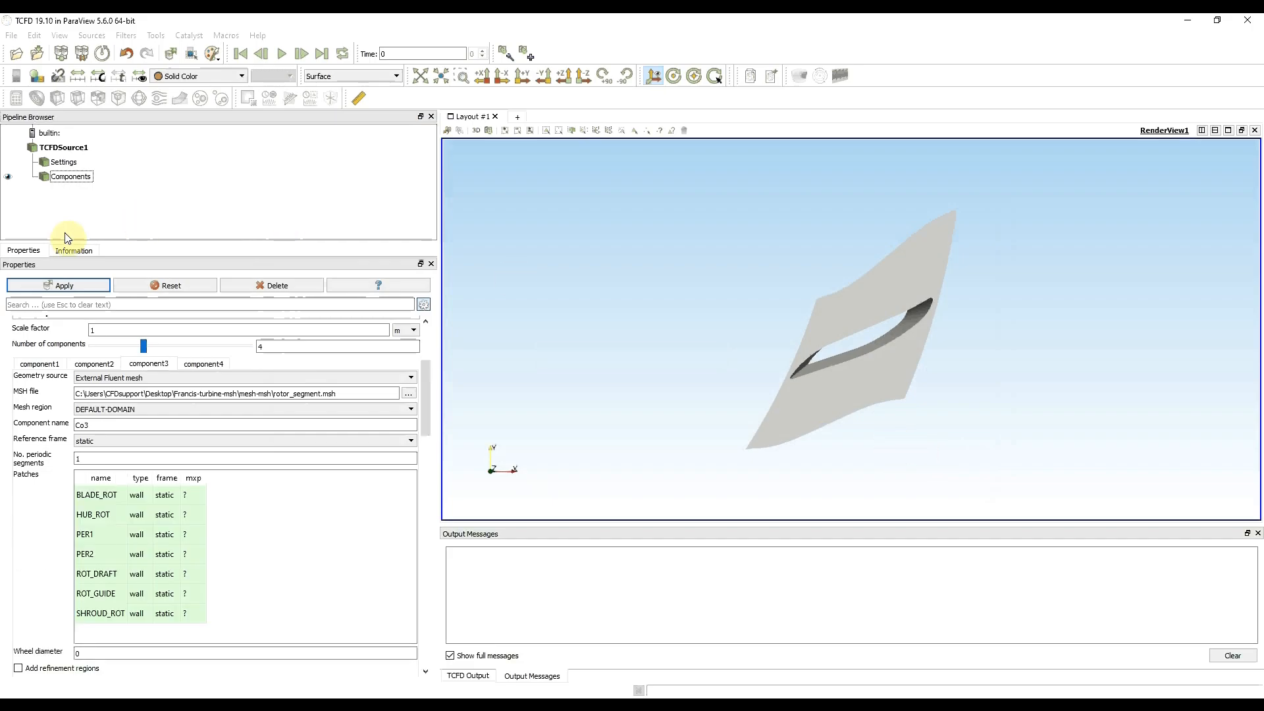
- Apply the rotor mesh to the 3D view and set component3's number of periodic segments to 13
left_click(64, 286)
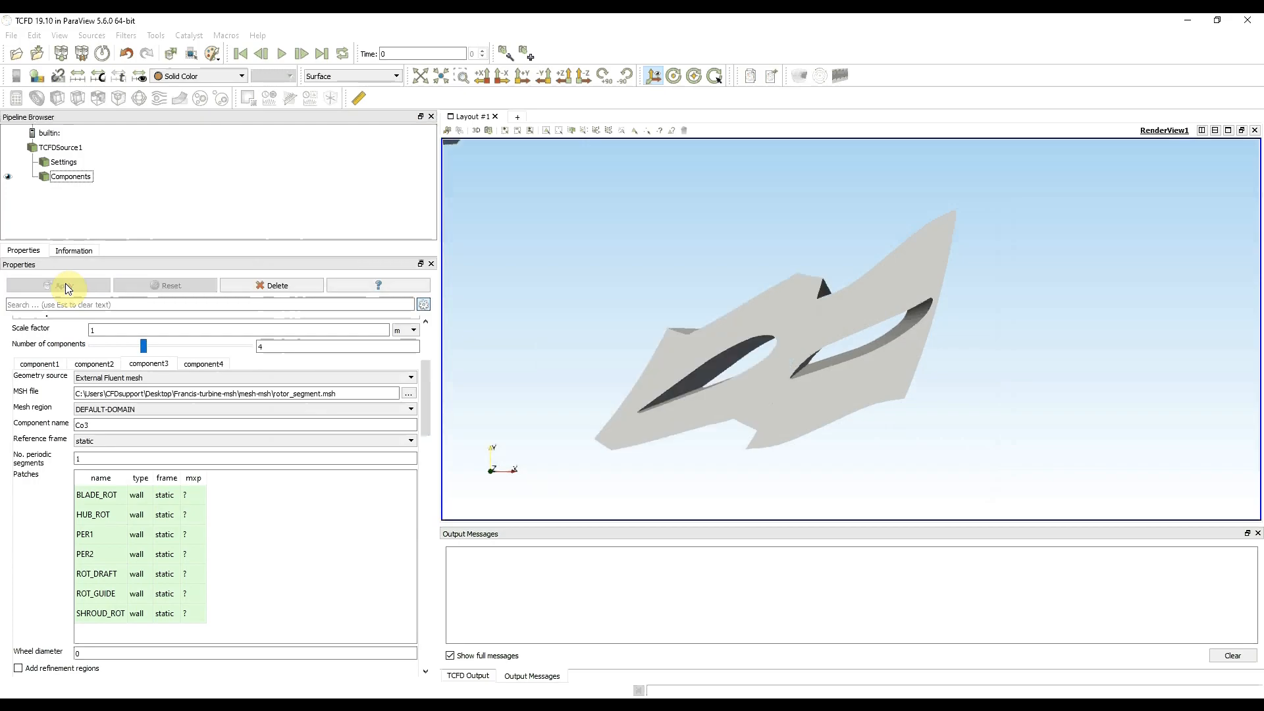
left_click_drag(660, 423, 835, 345)
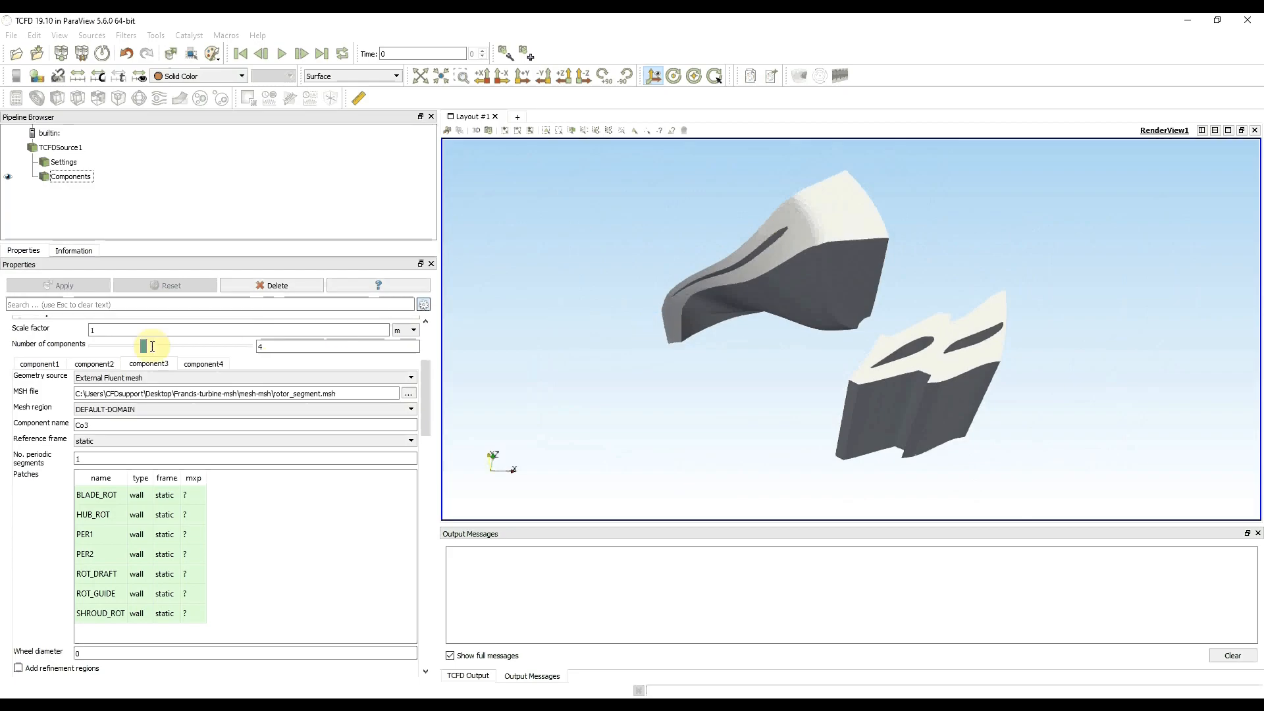
left_click_drag(131, 457, 31, 473)
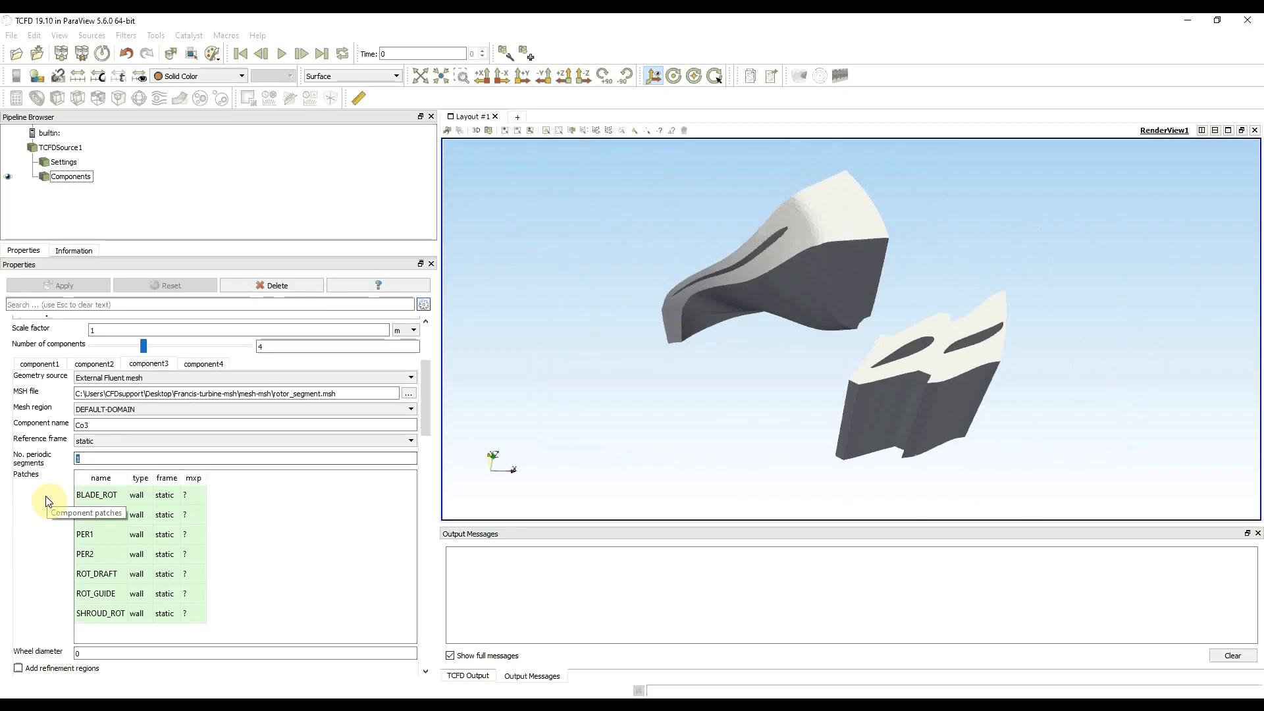
type("13")
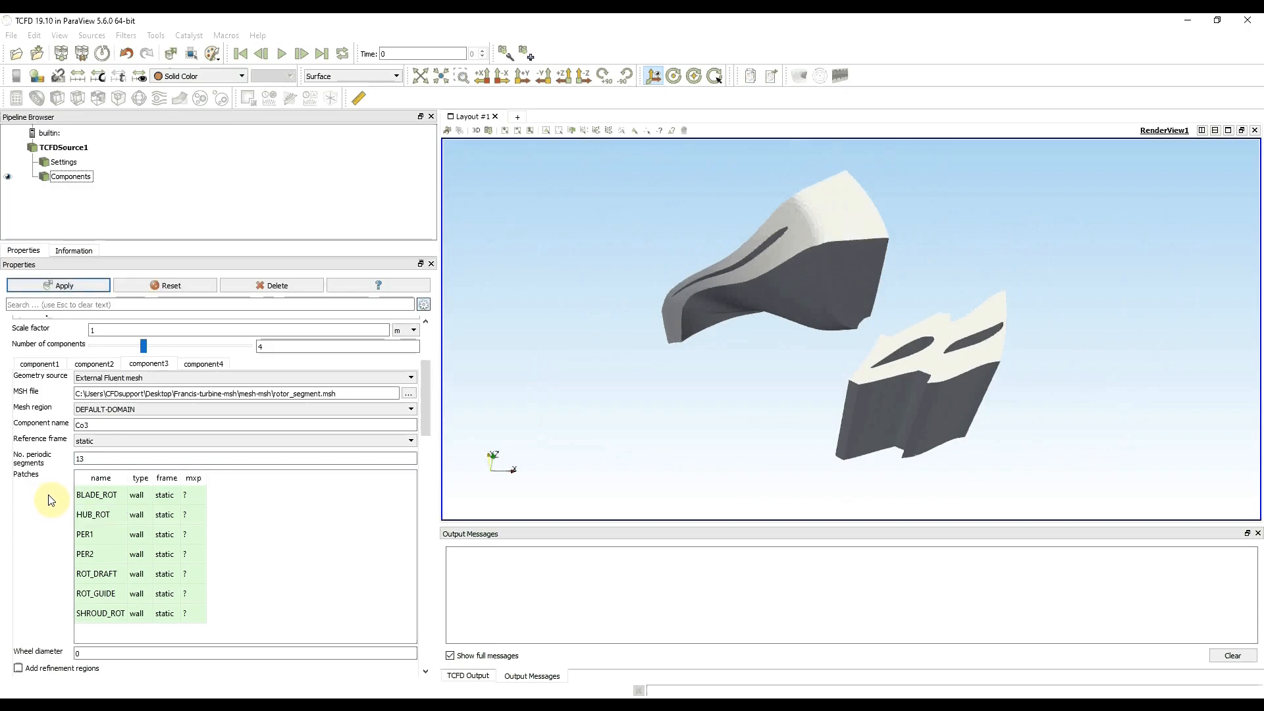
- Set the type of component3's BLADE_ROT patch to blade and of its HUB_ROT patch to hub
scroll(53, 492, "down", 1)
double_click(138, 456)
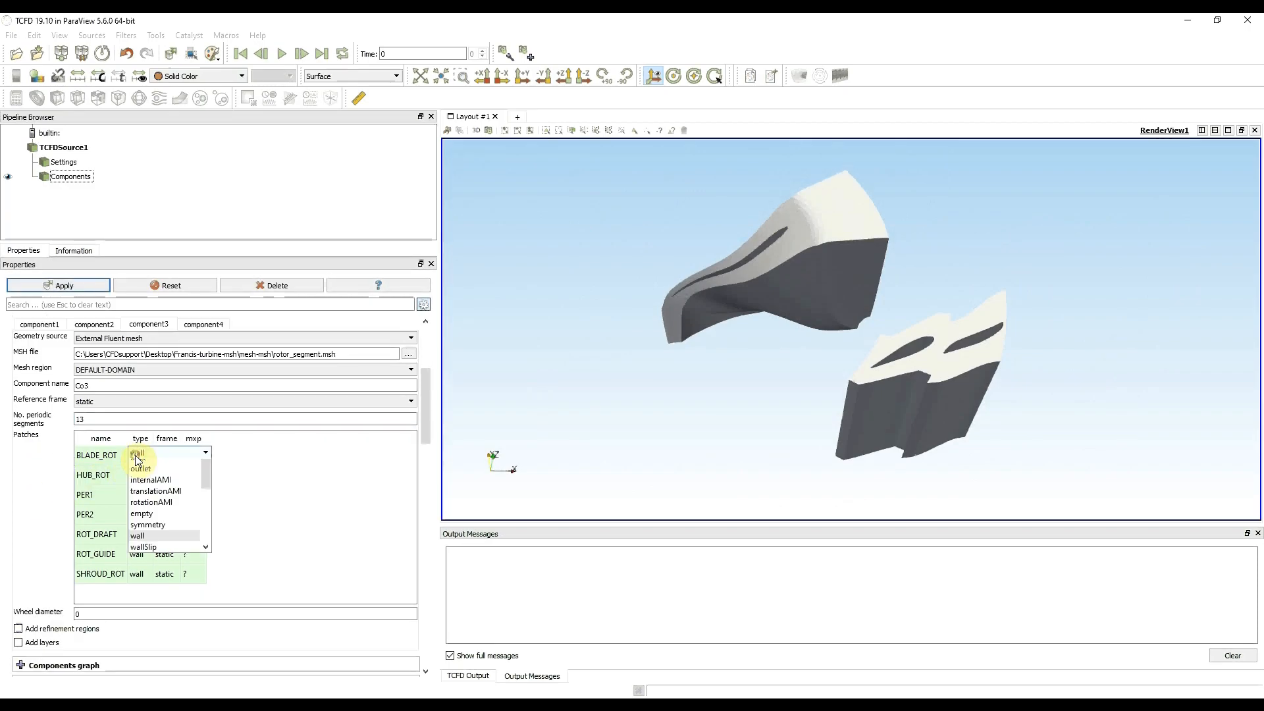
scroll(168, 522, "down", 2)
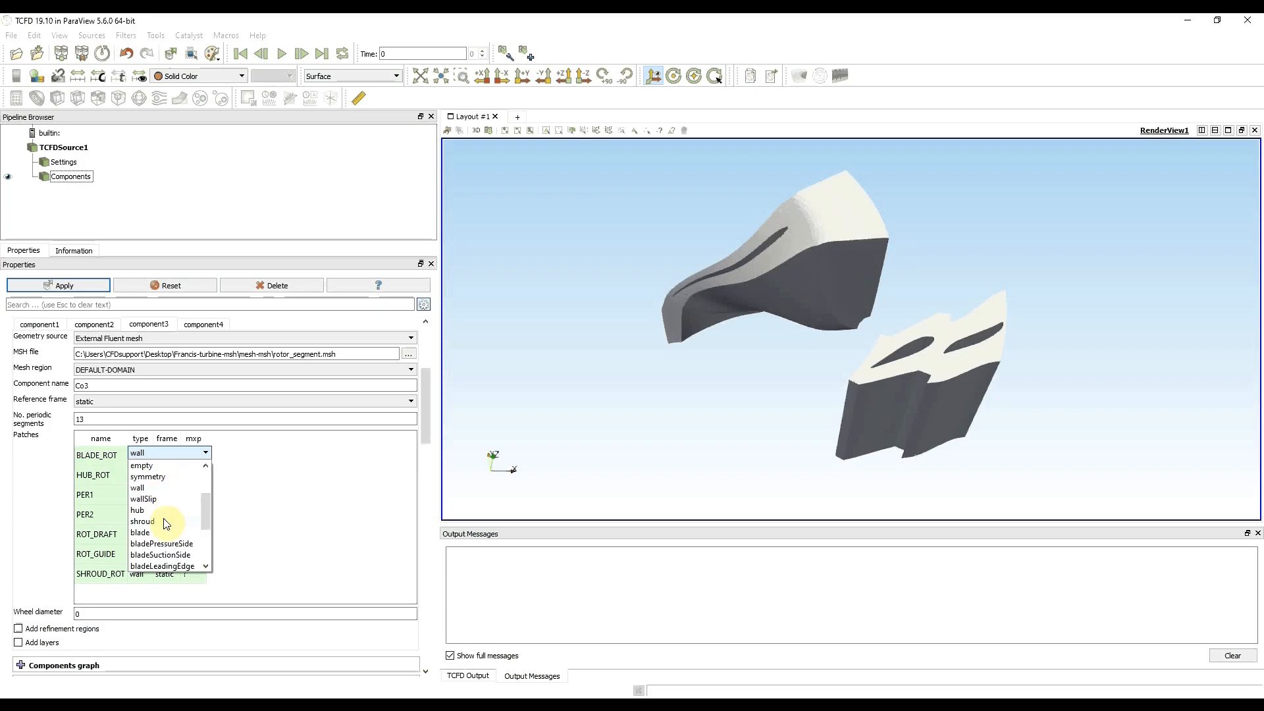
left_click(161, 520)
double_click(136, 476)
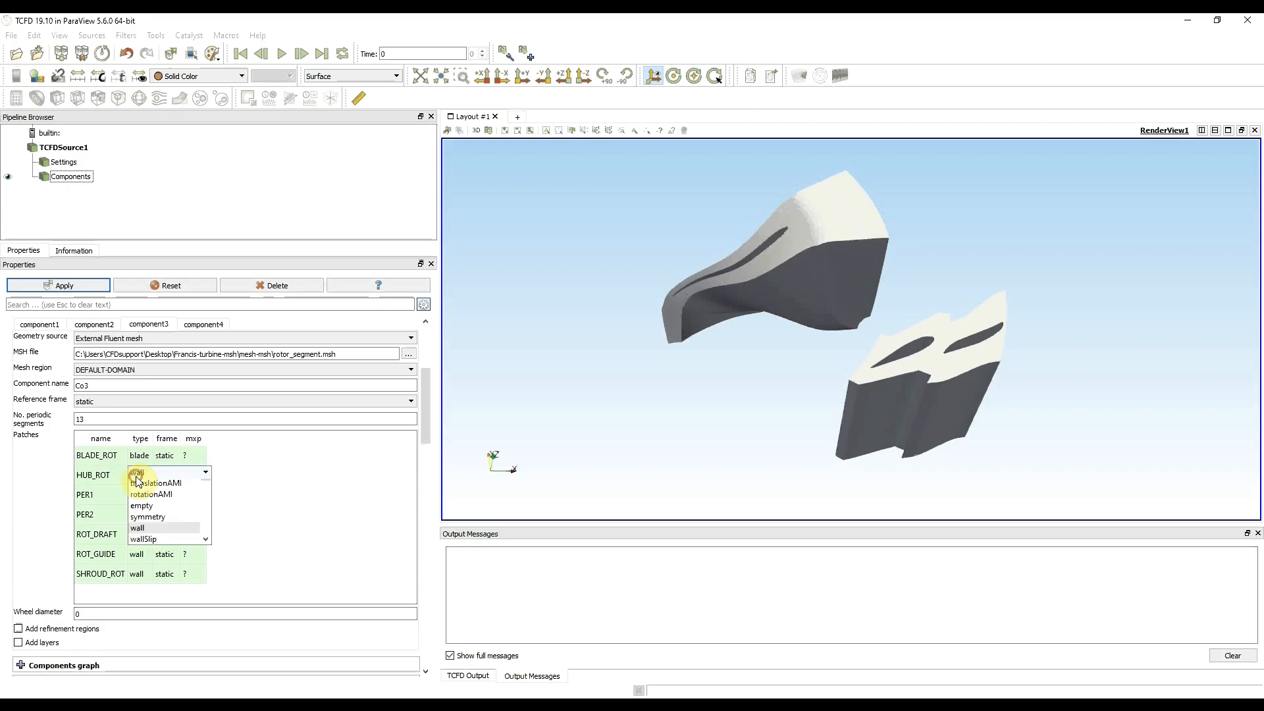
scroll(156, 524, "down", 2)
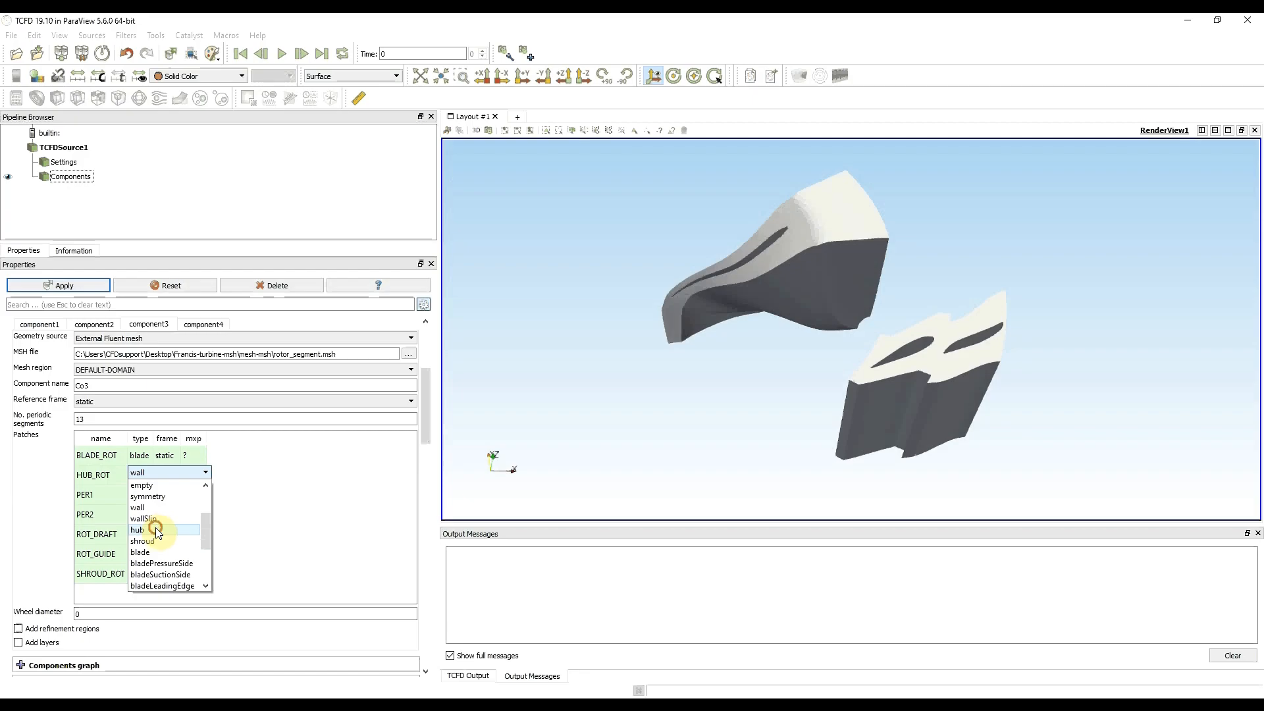
left_click(158, 529)
- Set the type of component3's periodic patches PER1 and PER2 to rotationAMI and connect PER1 to PER2
double_click(137, 495)
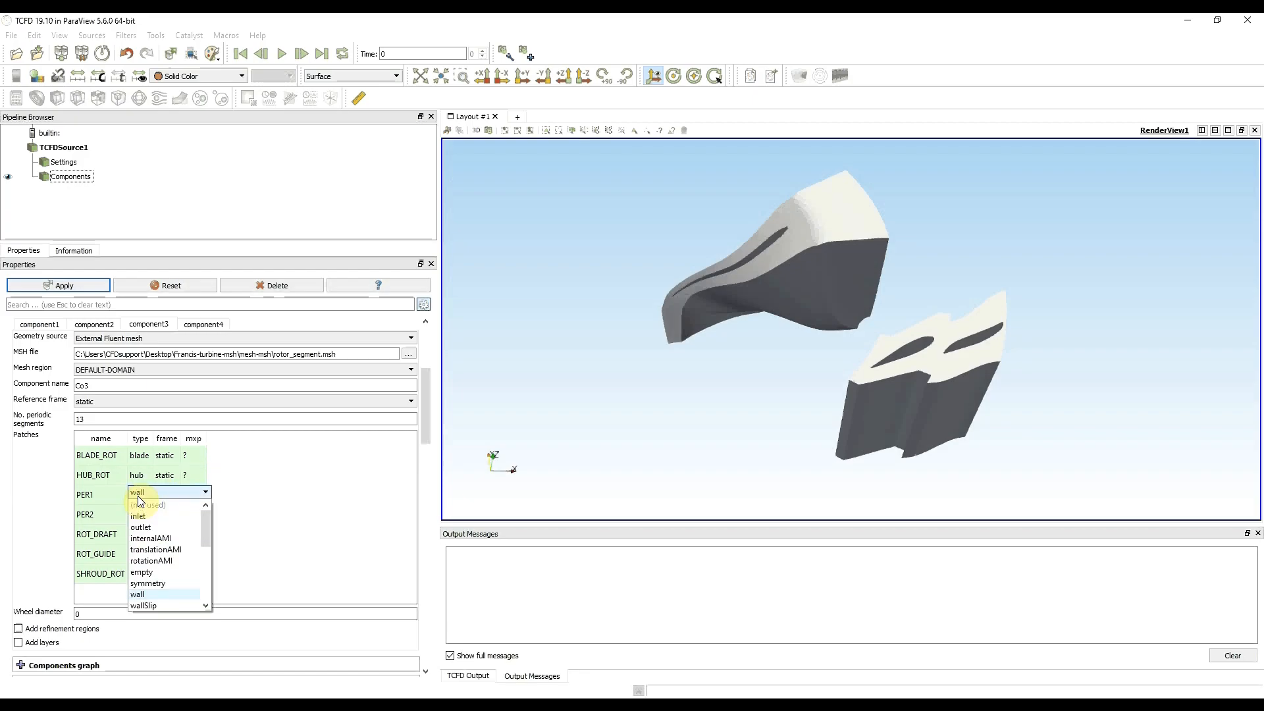
left_click(166, 561)
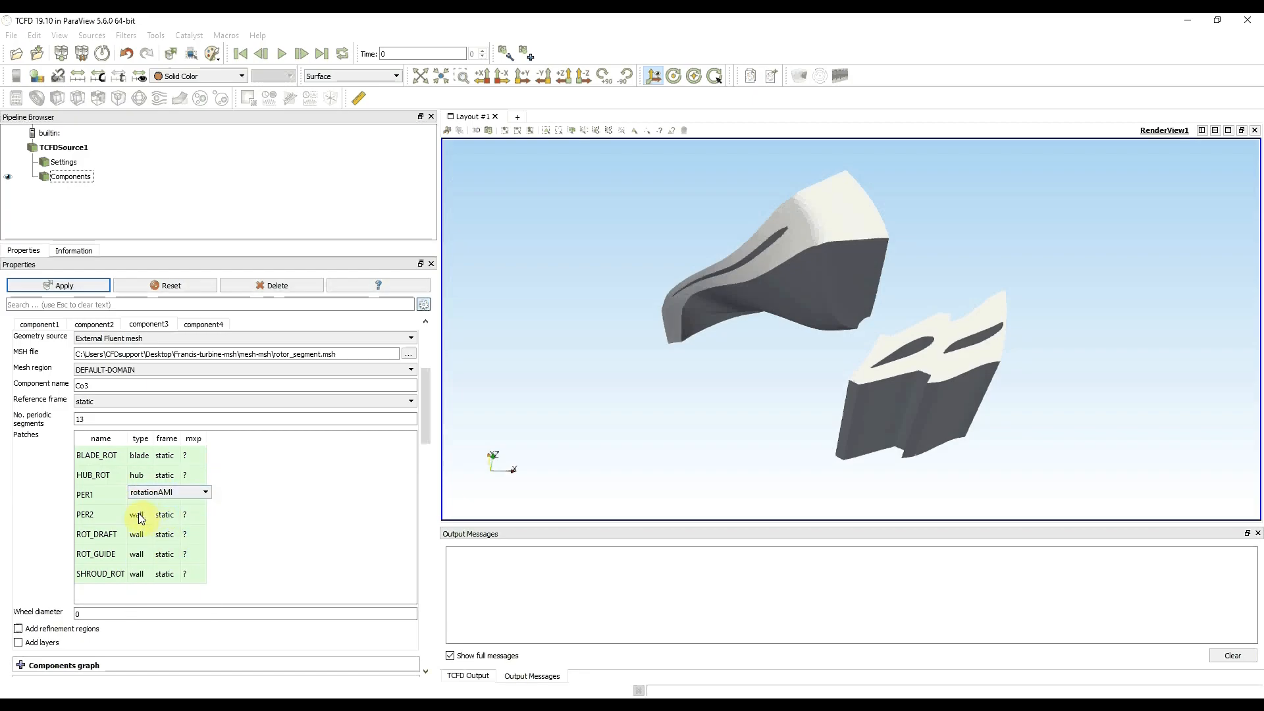
double_click(137, 515)
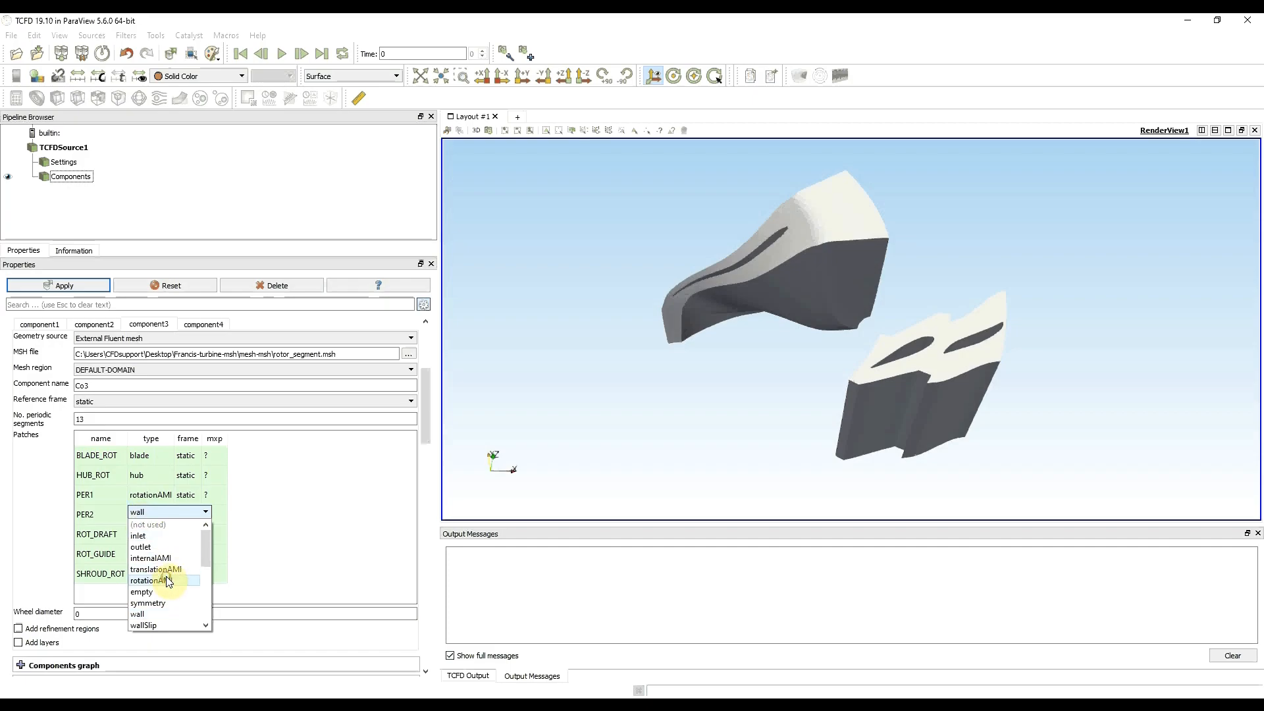
left_click(167, 580)
left_click(60, 490)
right_click(151, 496)
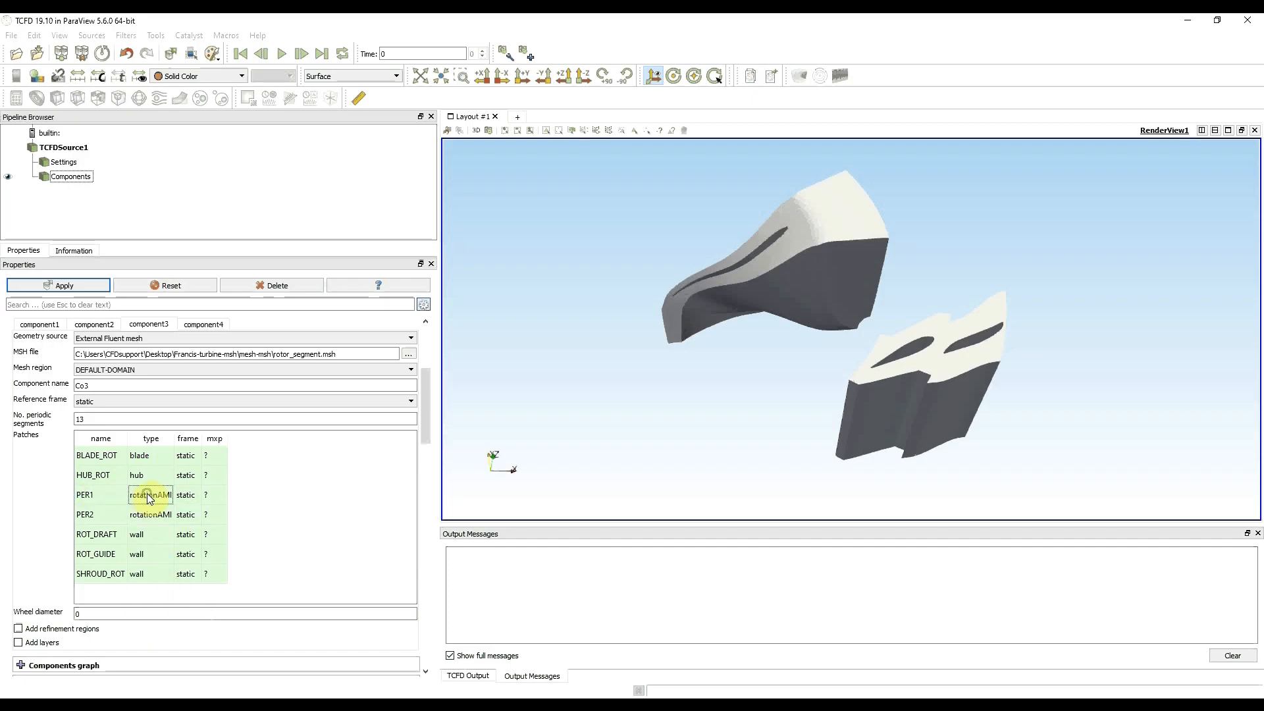
left_click(179, 519)
- Set the type of component3's ROT_DRAFT patch to outletInterface
double_click(153, 534)
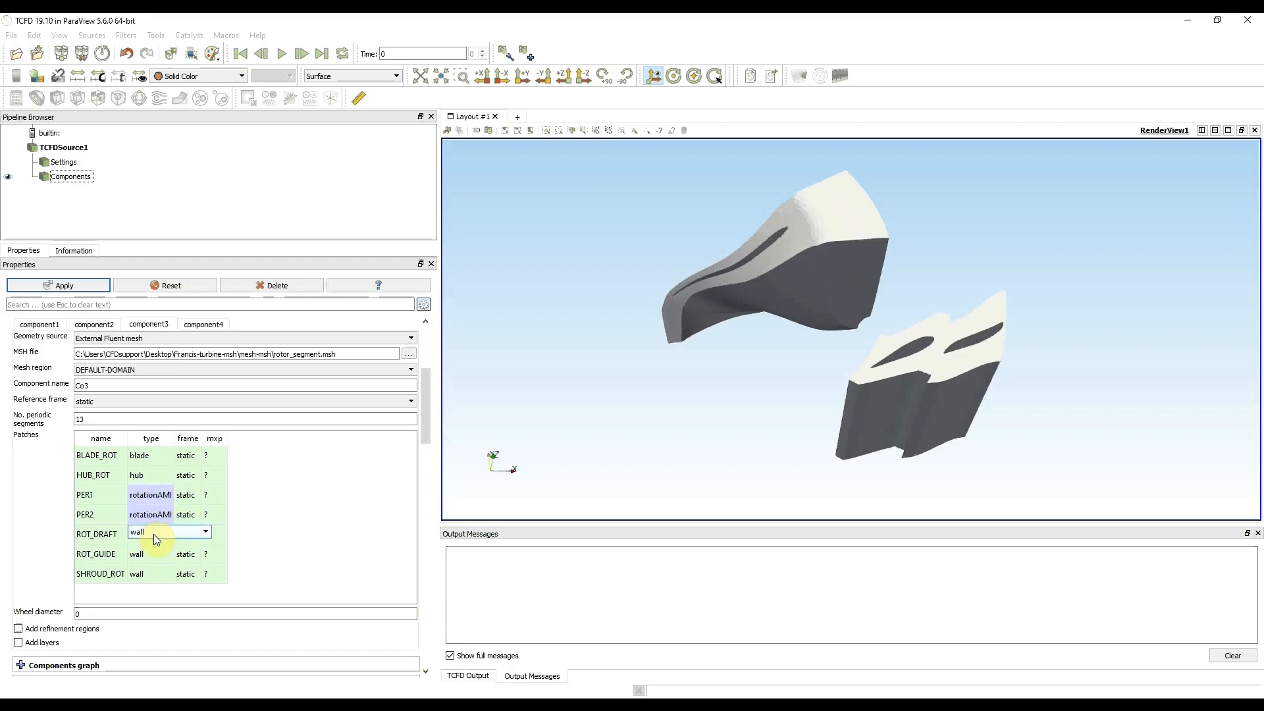
left_click(163, 532)
scroll(172, 606, "down", 5)
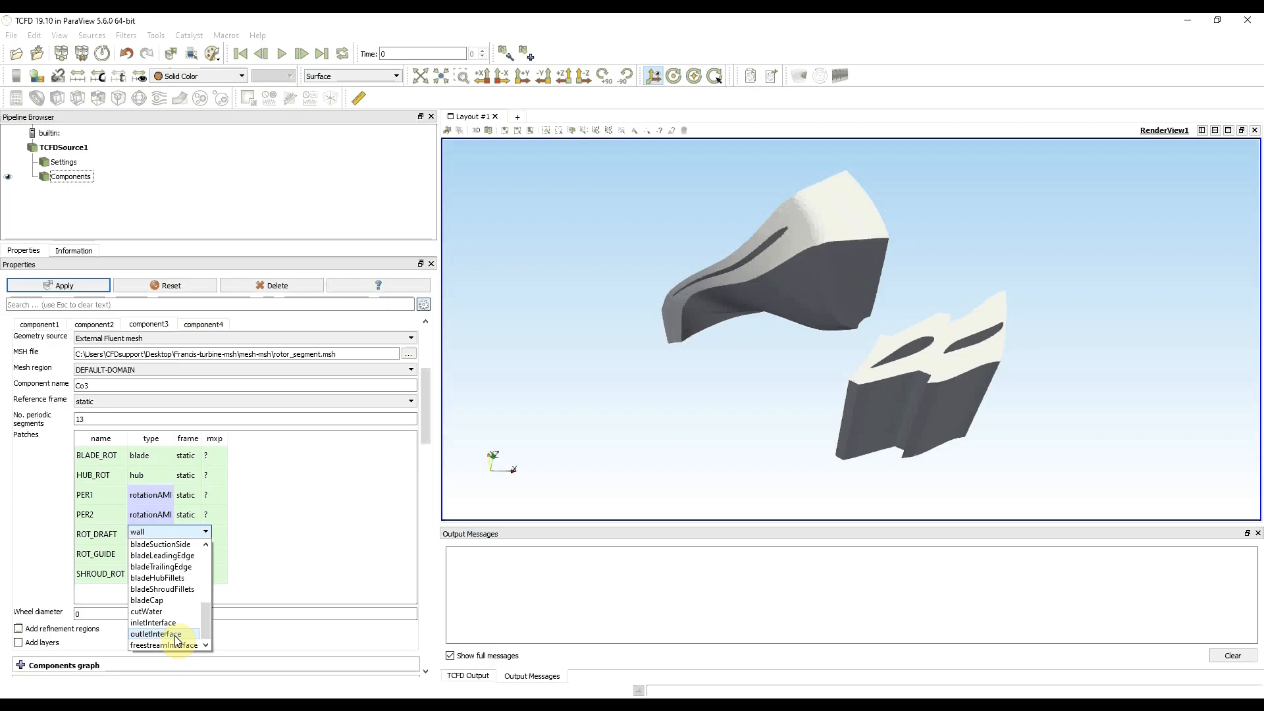
left_click(175, 635)
- Set the type of component3's ROT_GUIDE patch to inletInterface
left_click(143, 551)
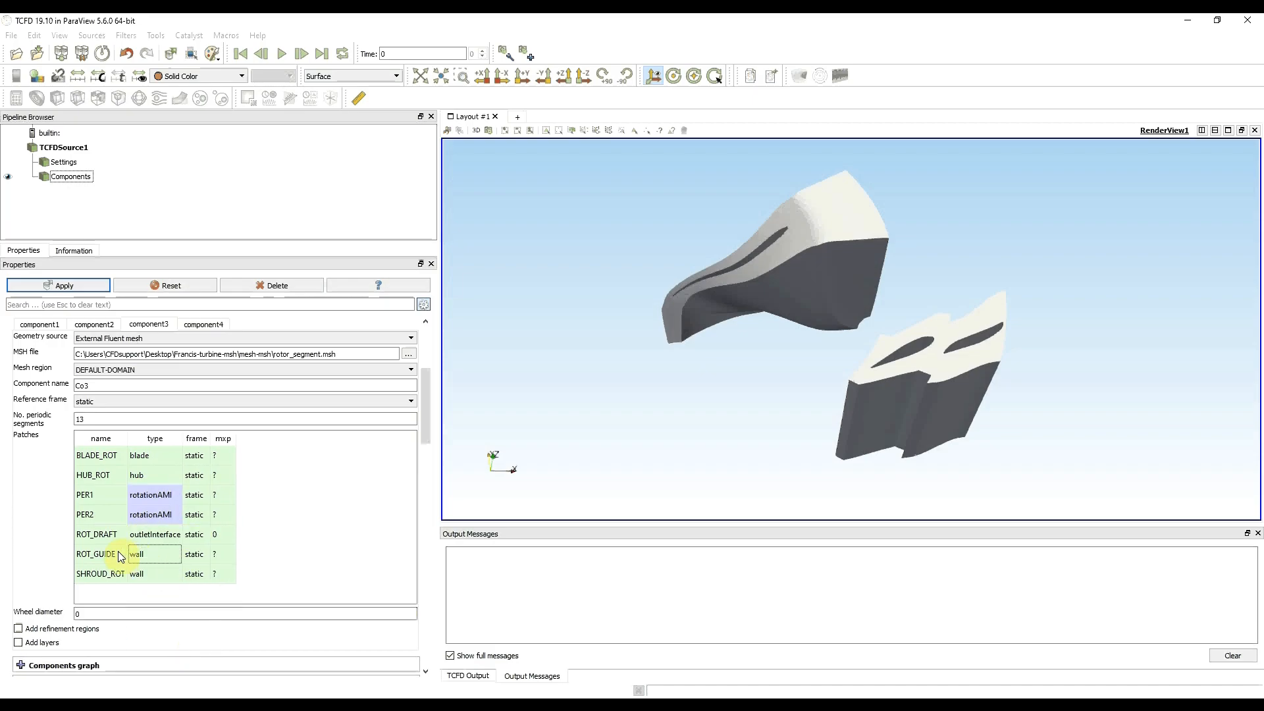
left_click(162, 555)
left_click(162, 555)
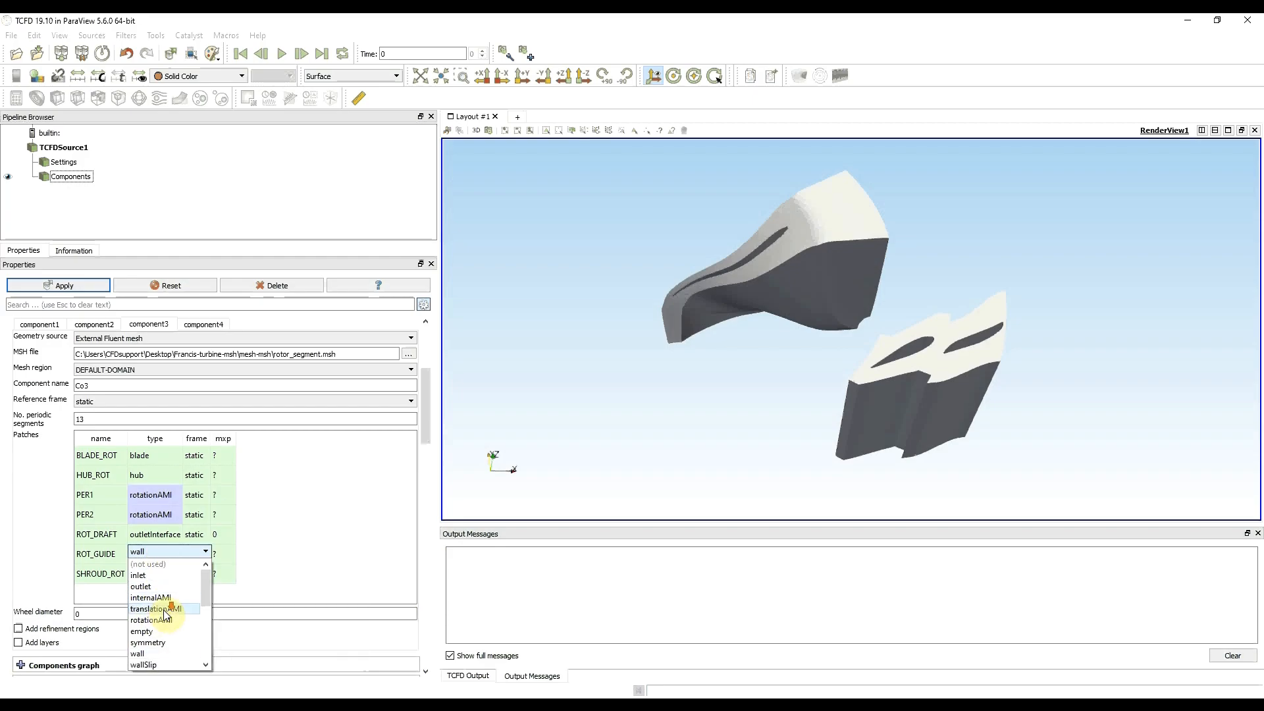
scroll(164, 618, "down", 5)
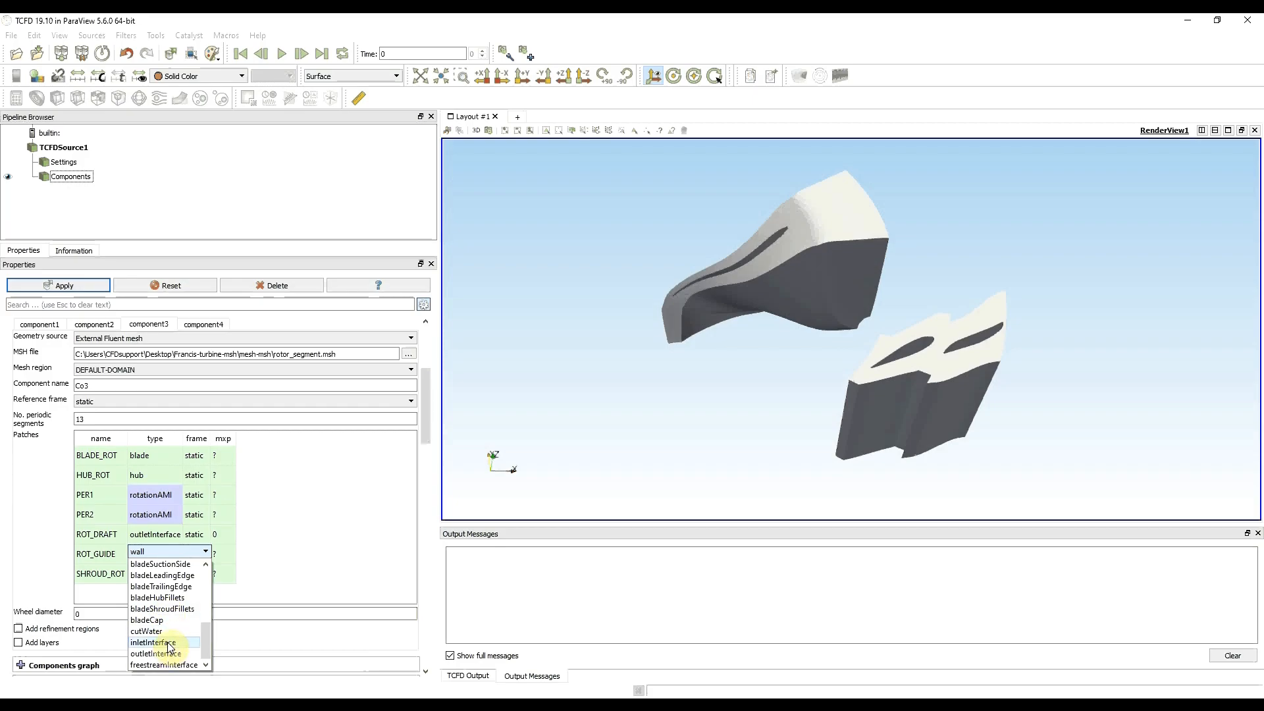
left_click(164, 642)
- Set the type of component3's SHROUD_ROT patch to shroud
double_click(164, 574)
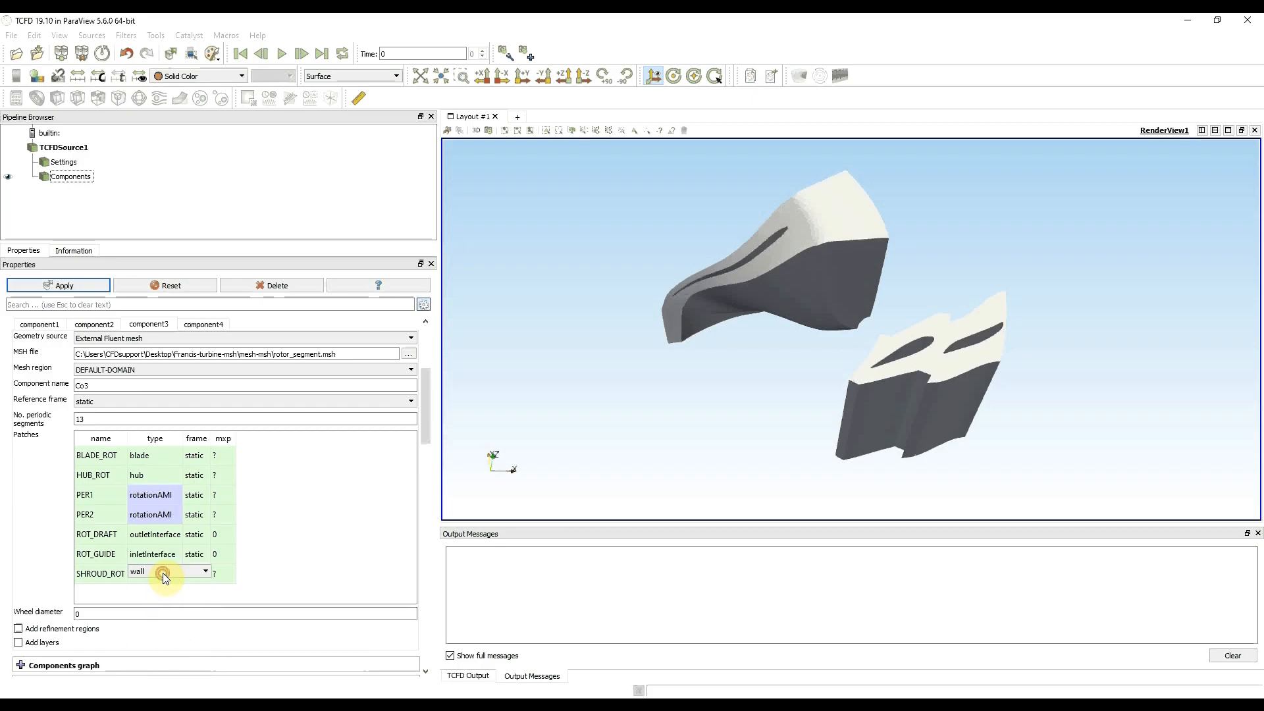
left_click(164, 571)
scroll(165, 623, "down", 5)
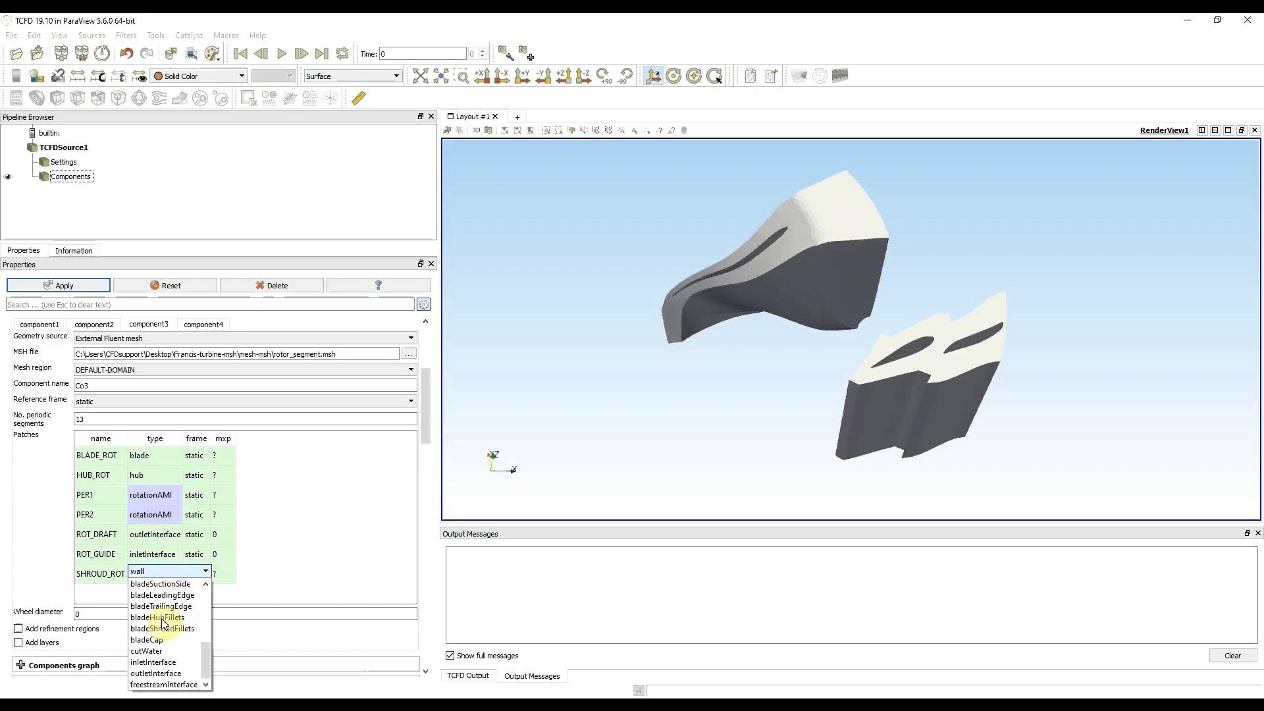
scroll(163, 653, "down", 2)
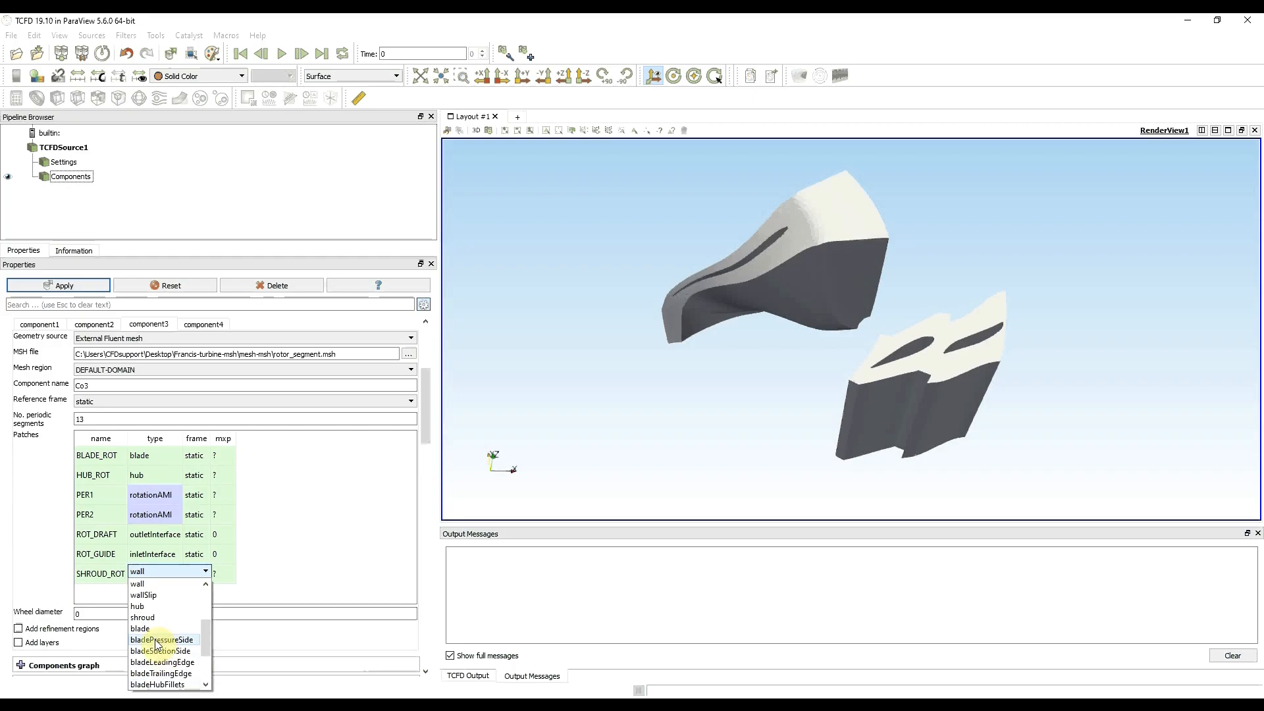
left_click(153, 619)
left_click(179, 594)
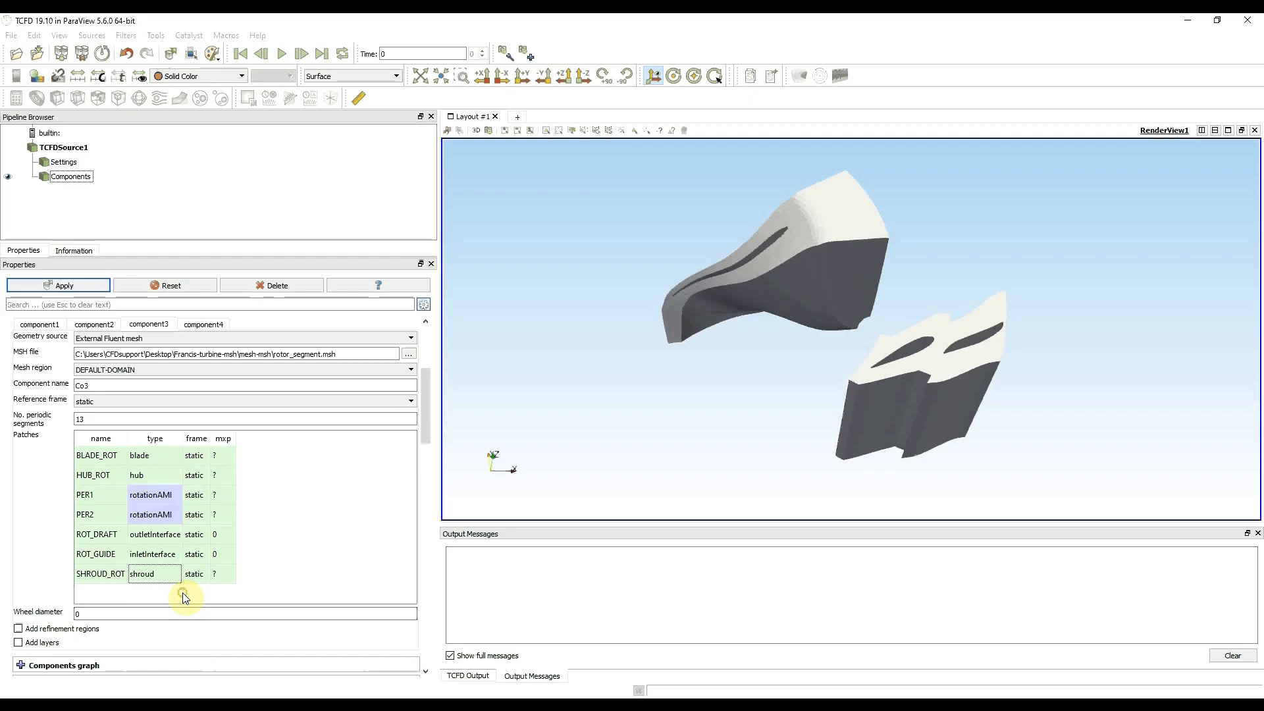
- Connect component3's ROT_DRAFT outlet interface to component Co4 and its ROT_GUIDE inlet interface to component Co2
right_click(166, 539)
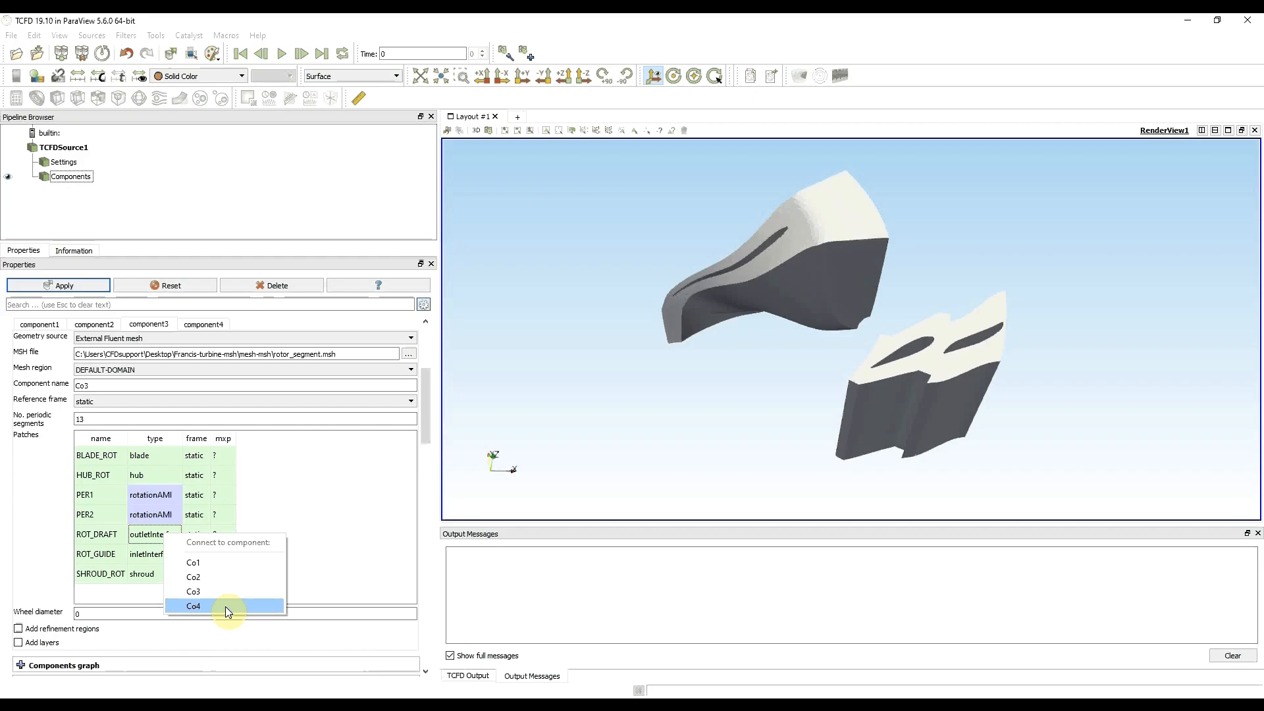
left_click(225, 606)
left_click(171, 558)
right_click(171, 558)
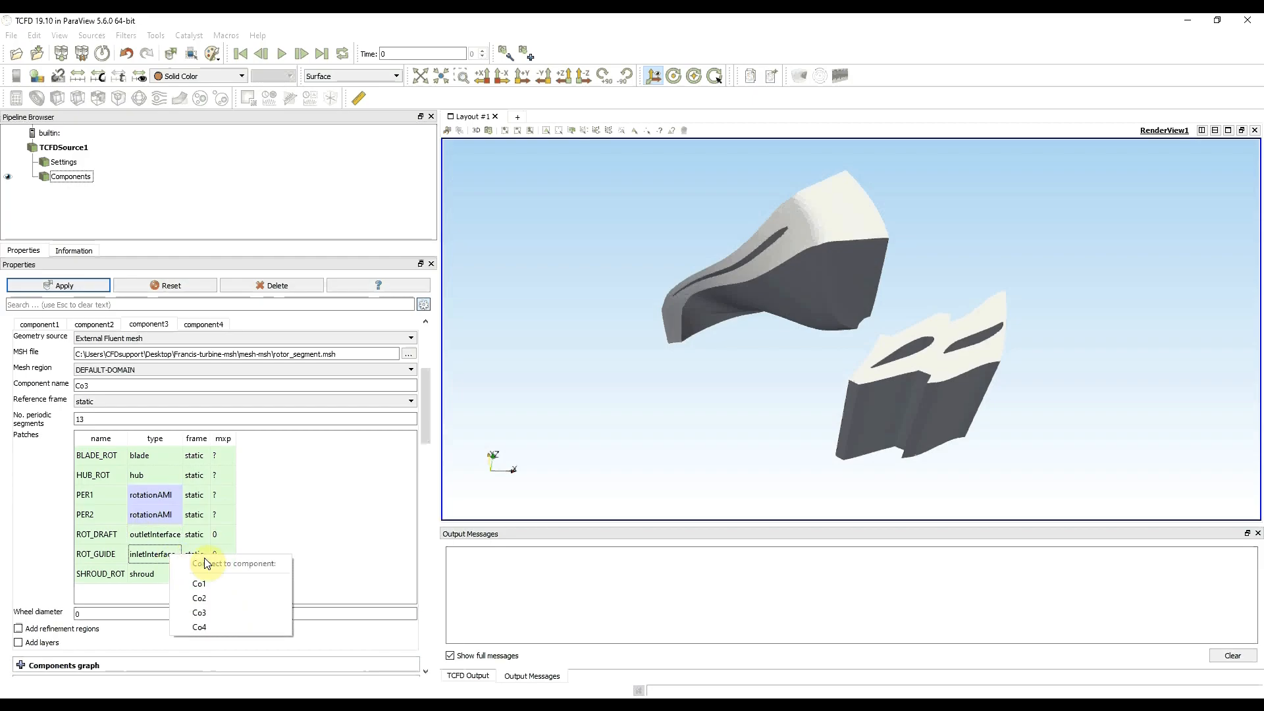
left_click(224, 598)
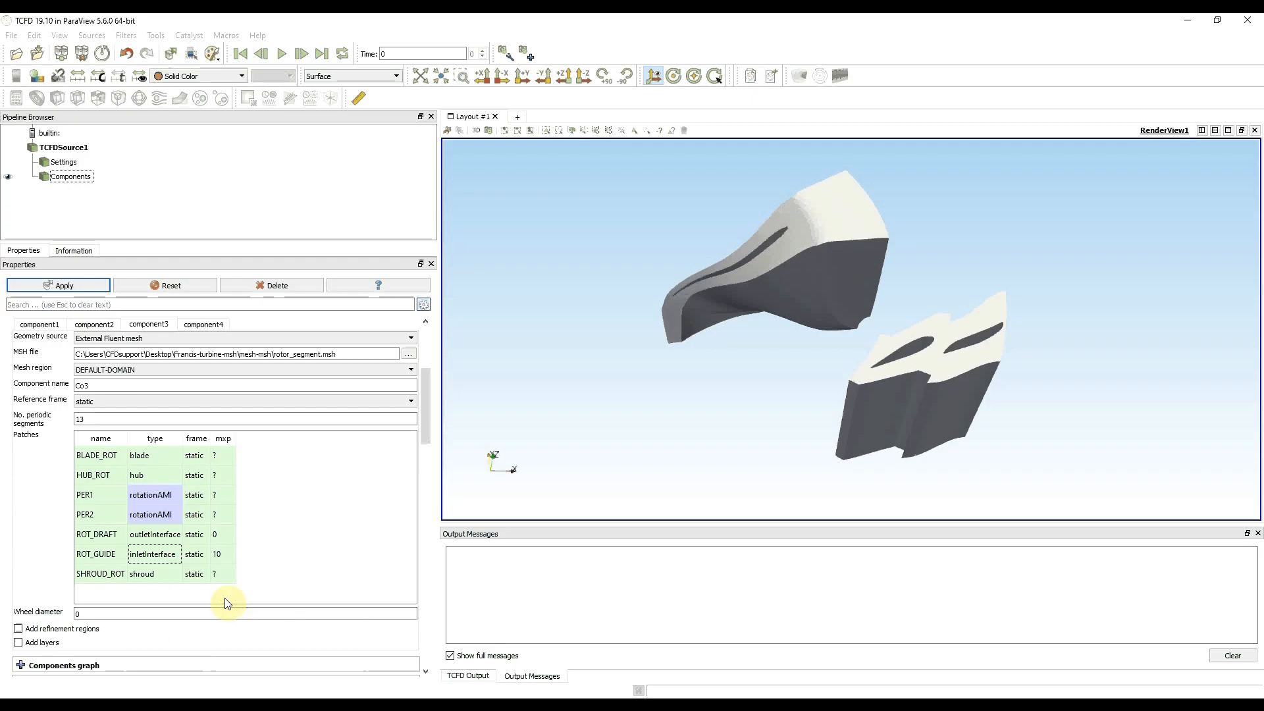
- Set the number of mixing planes for component3's ROT_DRAFT interface to 10
left_click(217, 535)
type("10")
key("Return")
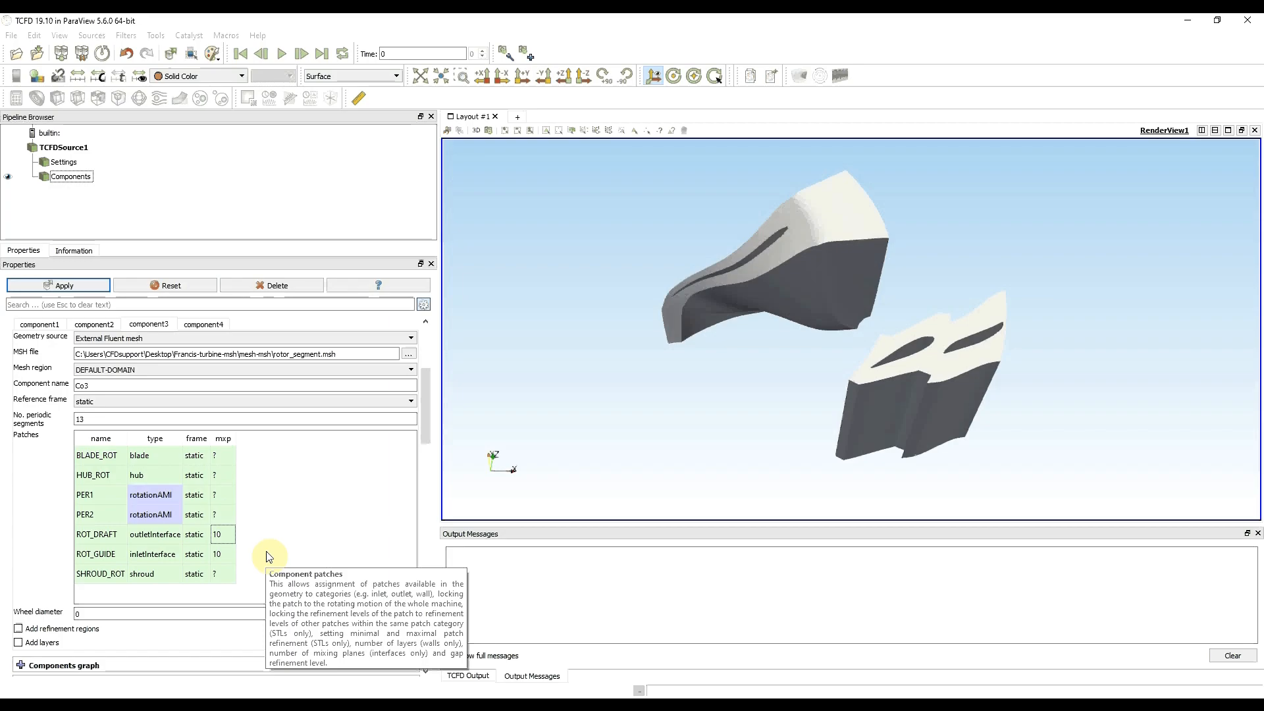
- Set component3's reference frame to rotating and make the frame of its BLADE_ROT, HUB_ROT and SHROUD_ROT patches rotating
left_click(285, 400)
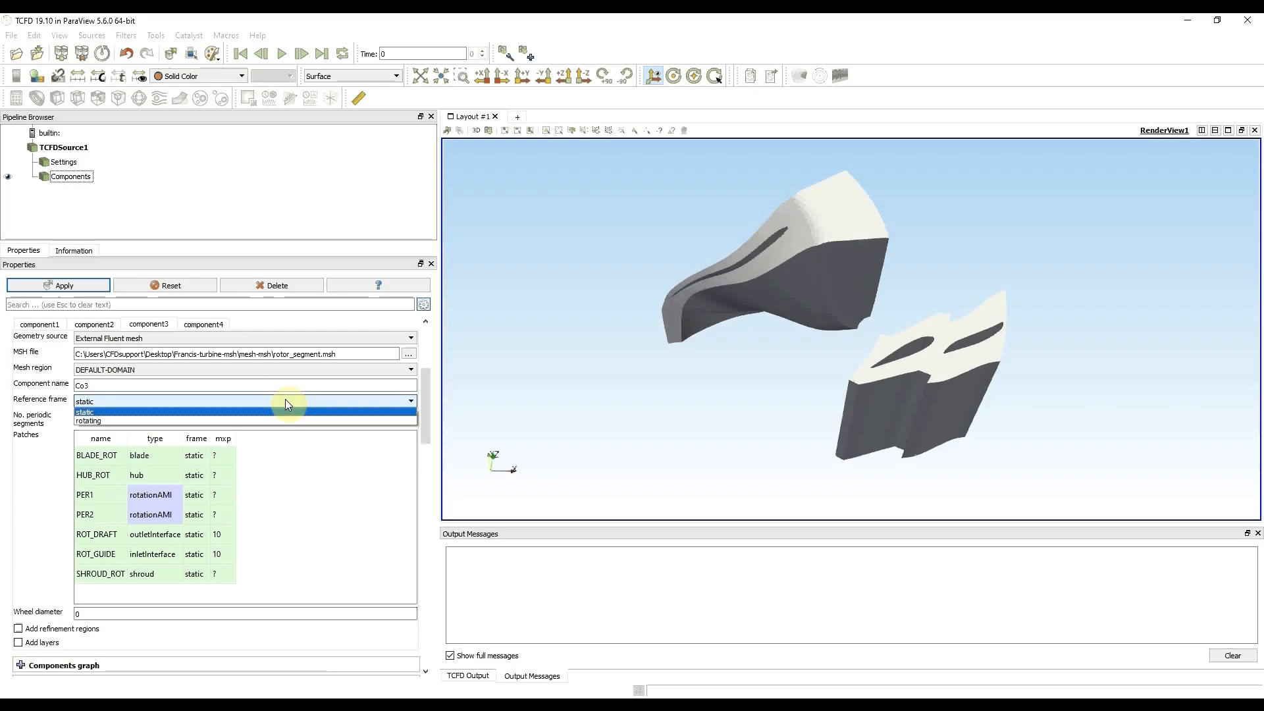
left_click(100, 420)
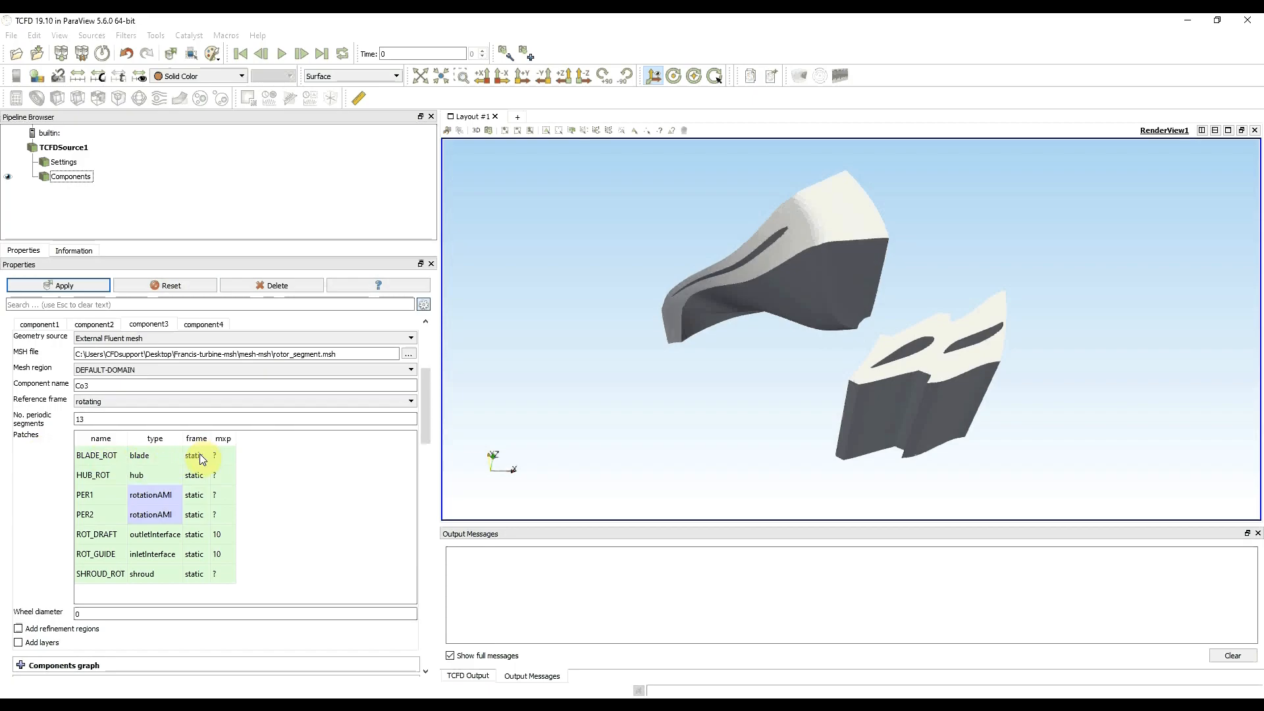
mouse_move(202, 460)
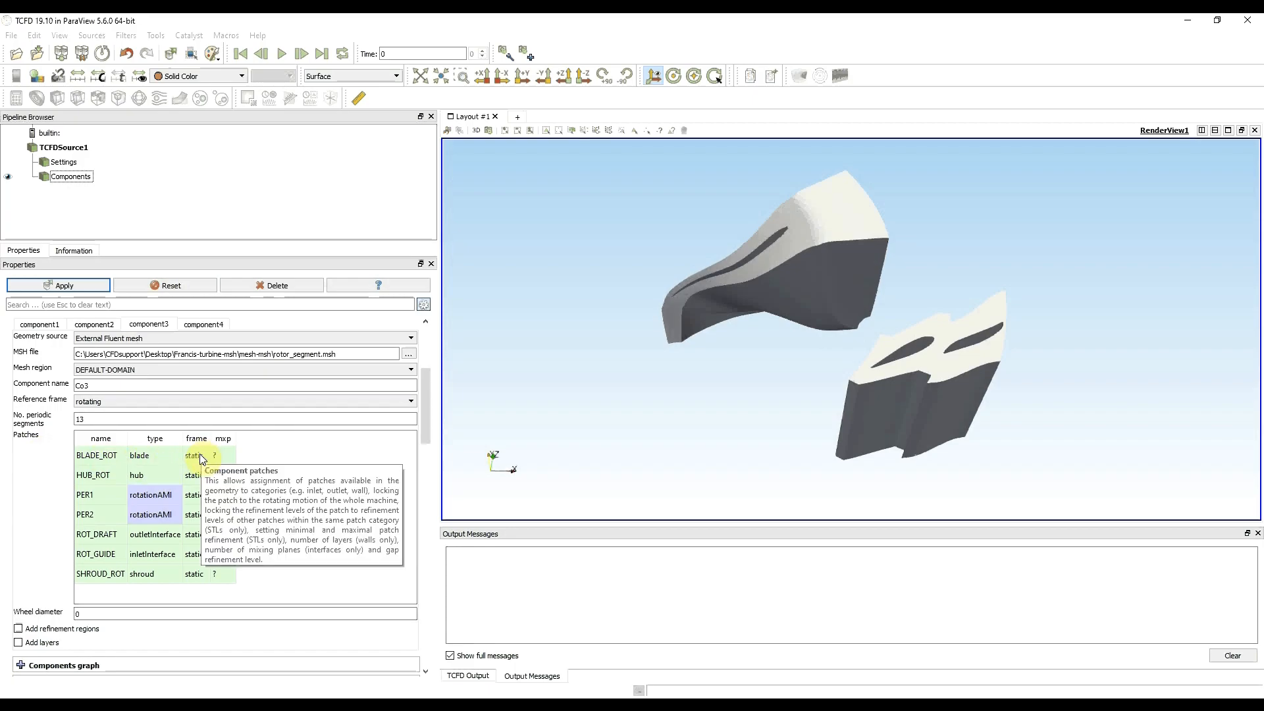
double_click(201, 456)
left_click(200, 455)
left_click(199, 477)
double_click(199, 475)
left_click(201, 473)
left_click(205, 496)
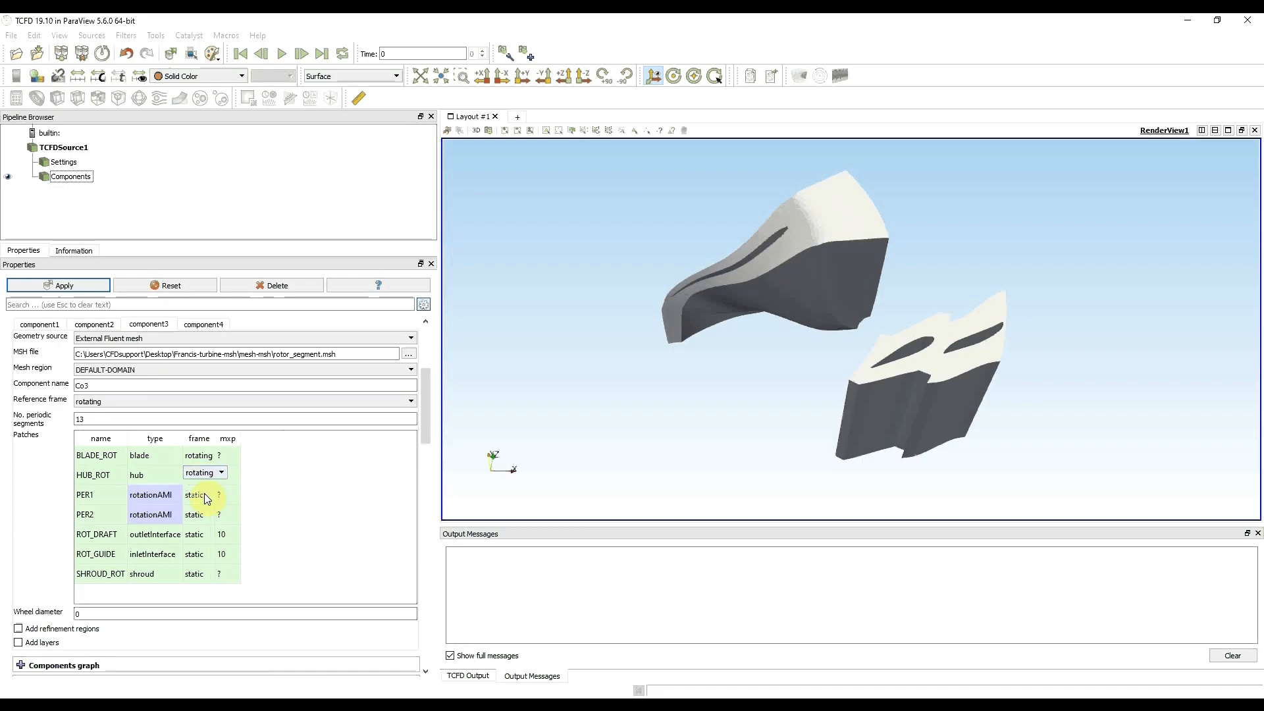
left_click(204, 489)
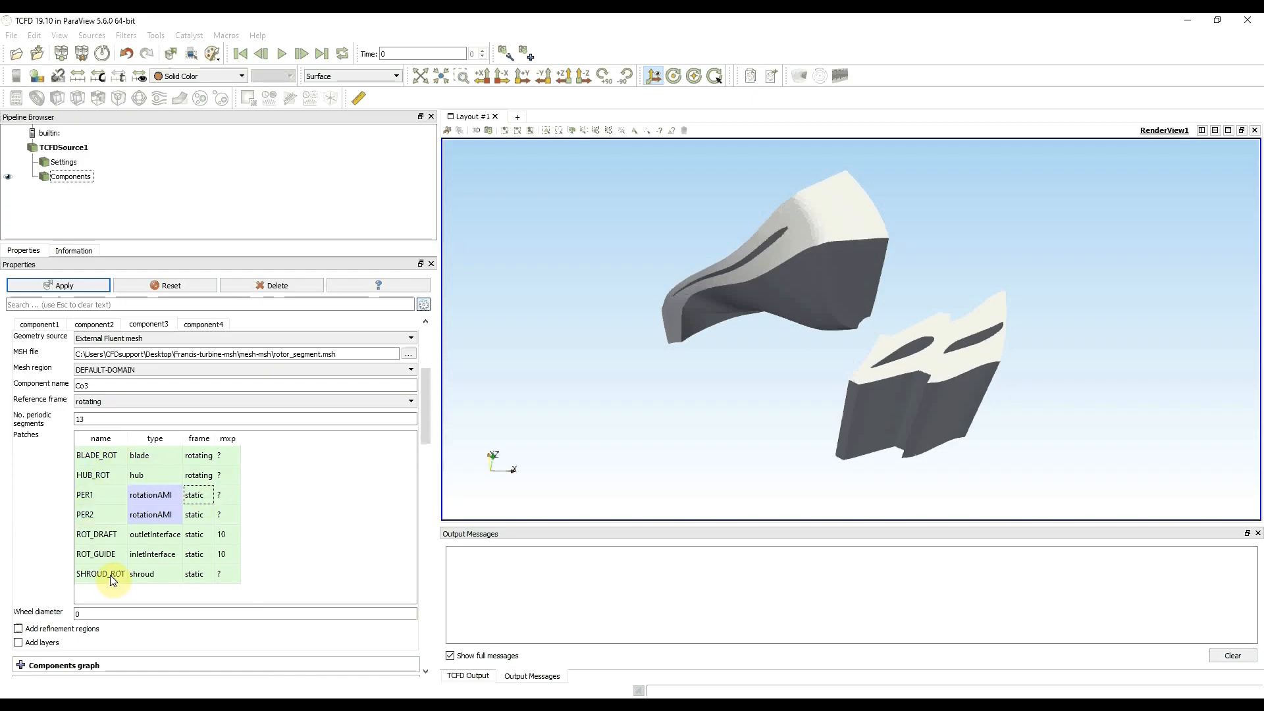
left_click(199, 575)
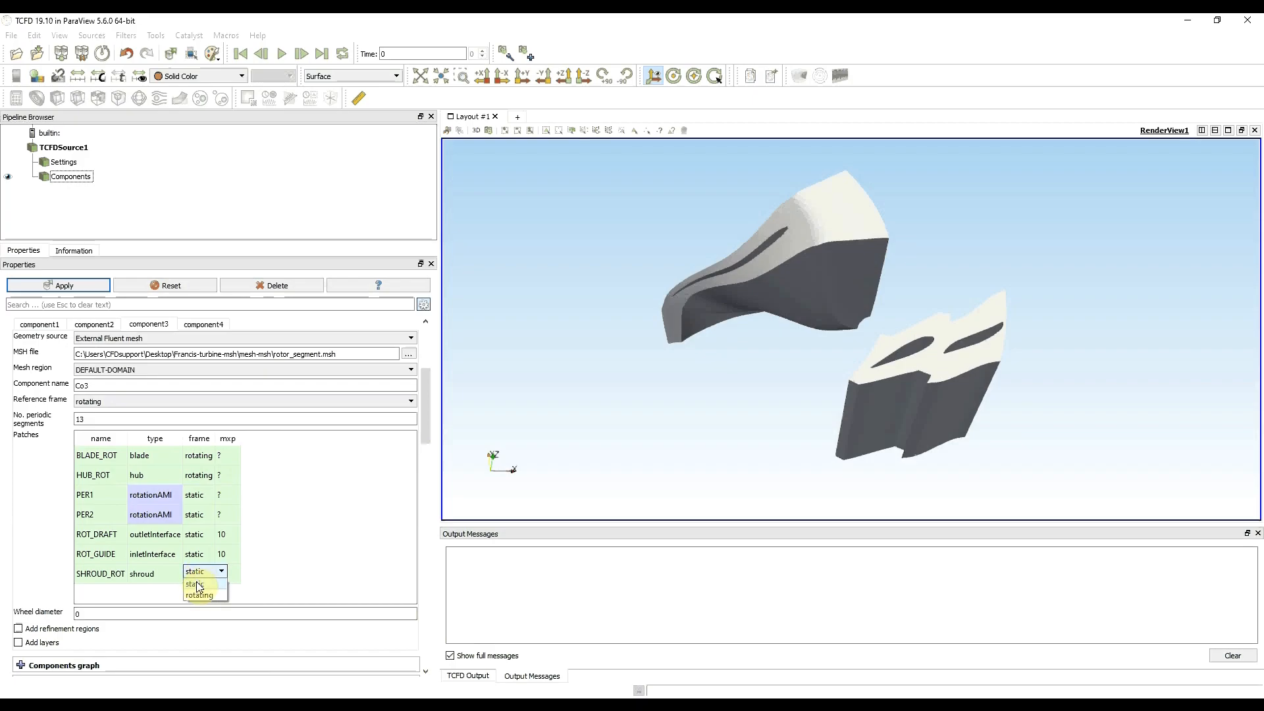
left_click(199, 595)
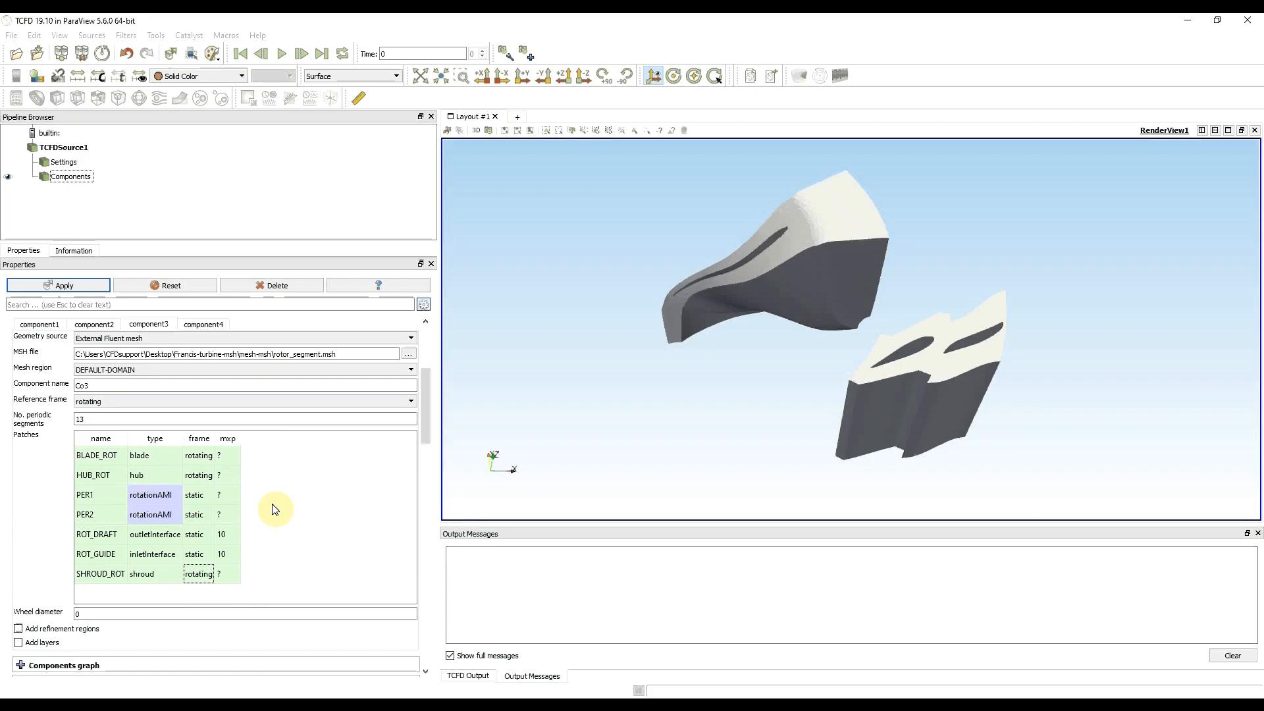
- Set component4's geometry source to External Fluent mesh and load mesh_draft_V2.msh from the mesh-msh folder
left_click(205, 325)
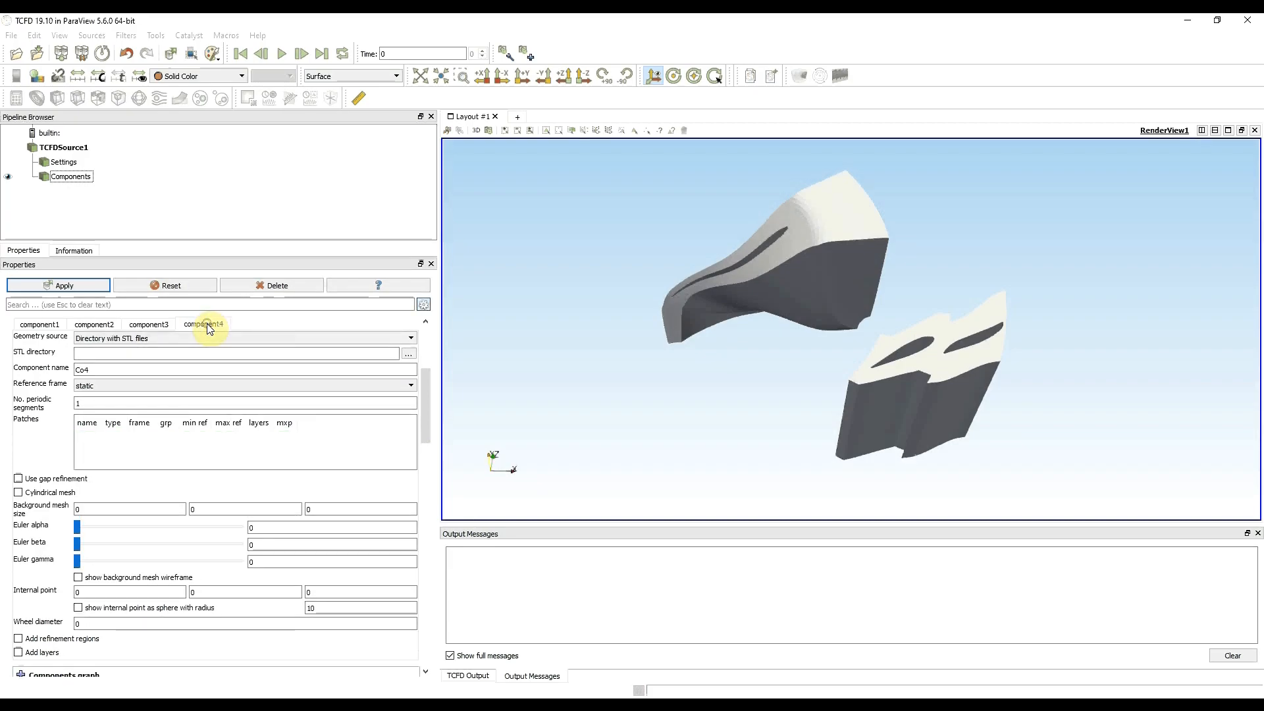
left_click(409, 338)
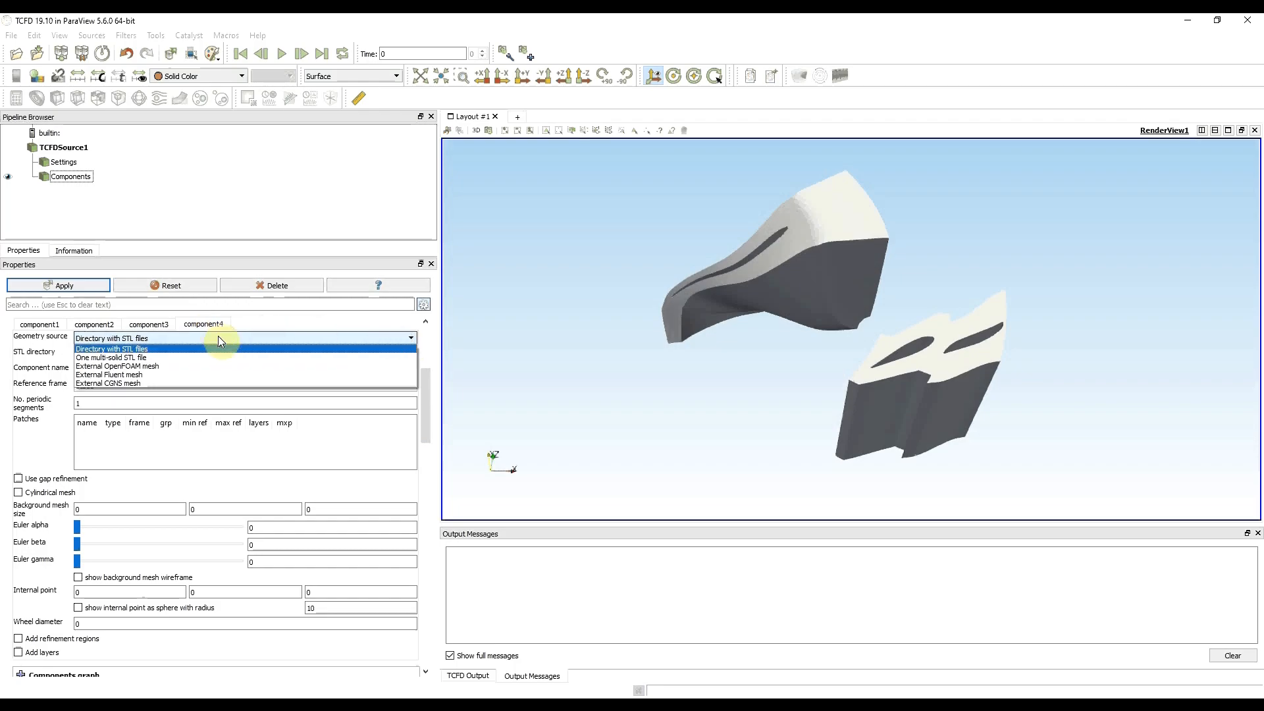
left_click(141, 364)
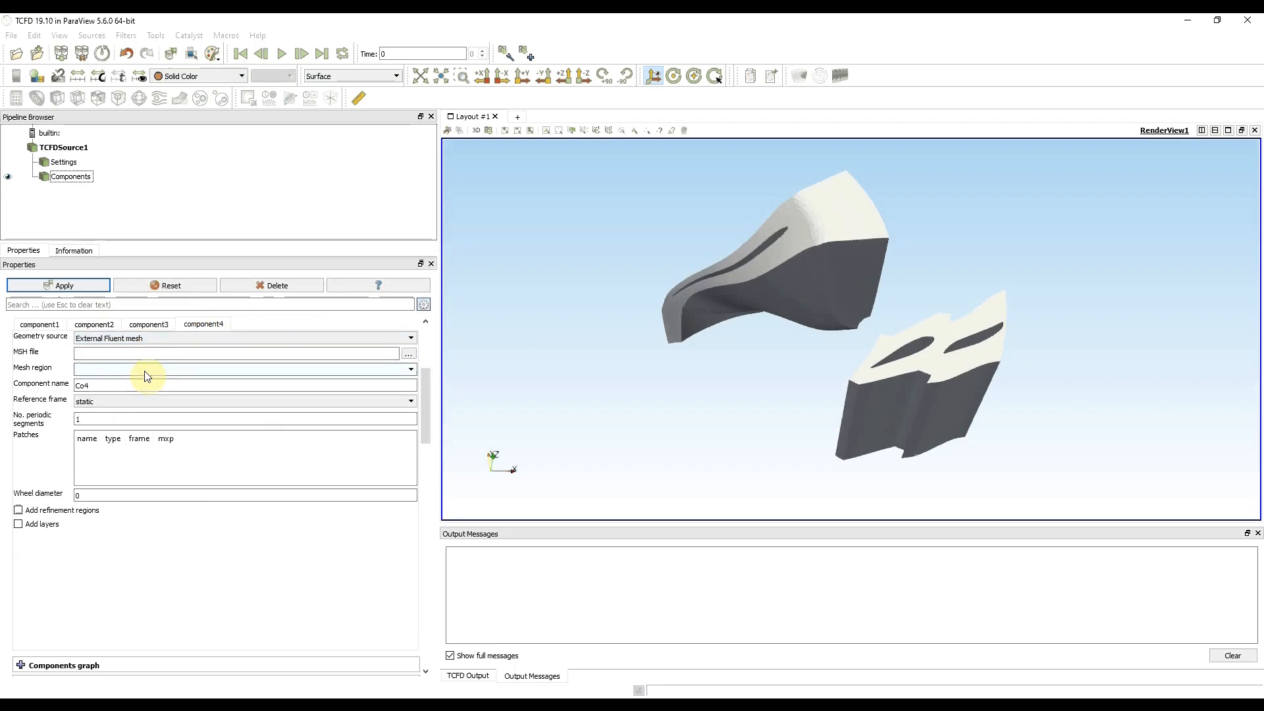
left_click(409, 353)
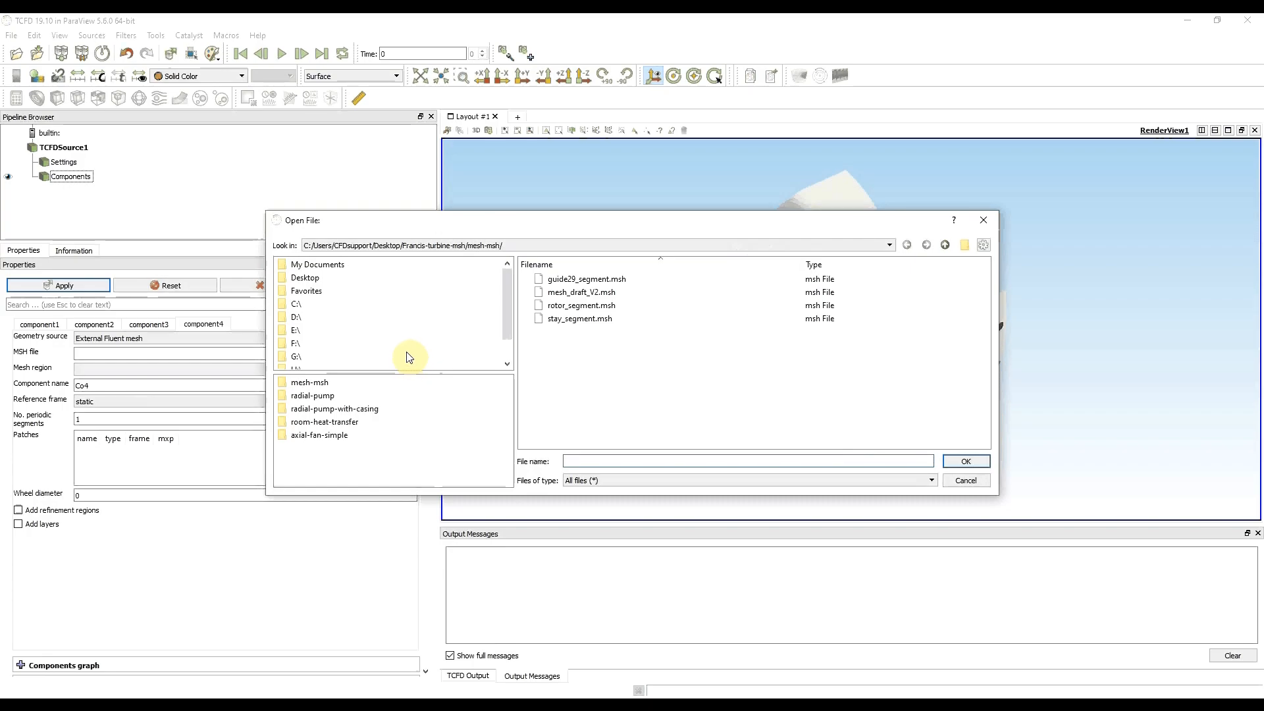
left_click(599, 293)
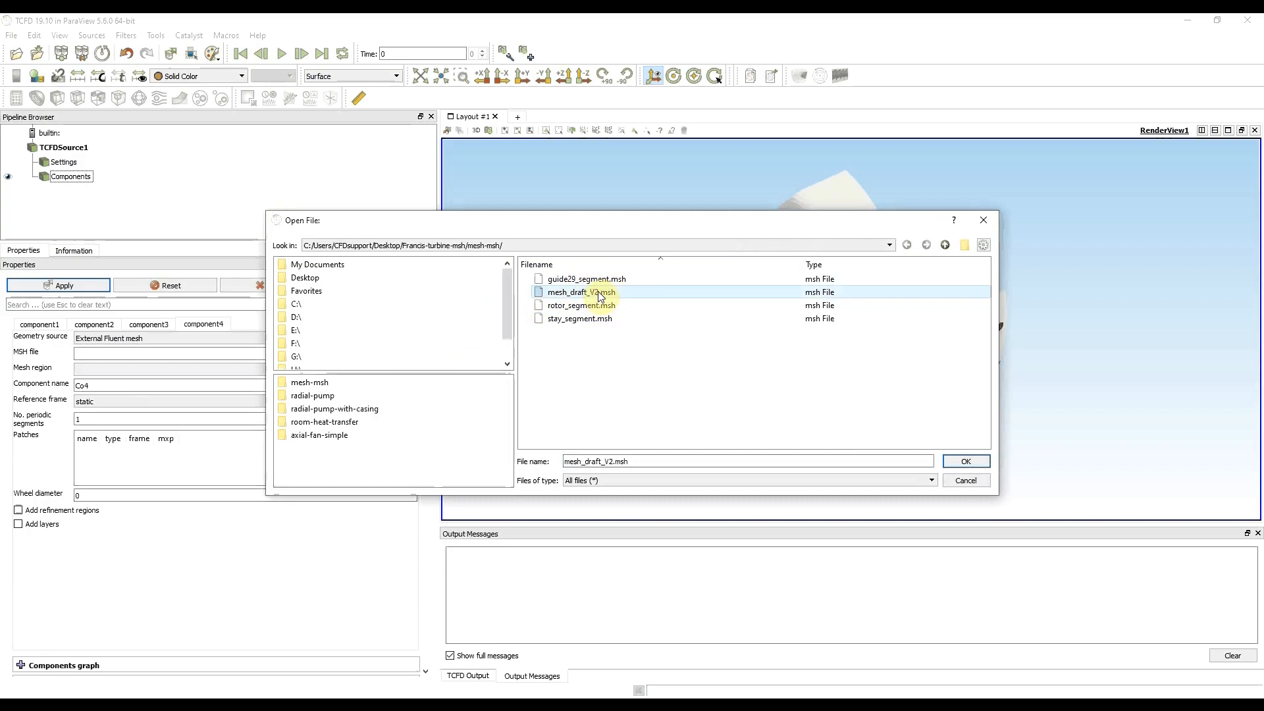
left_click(972, 463)
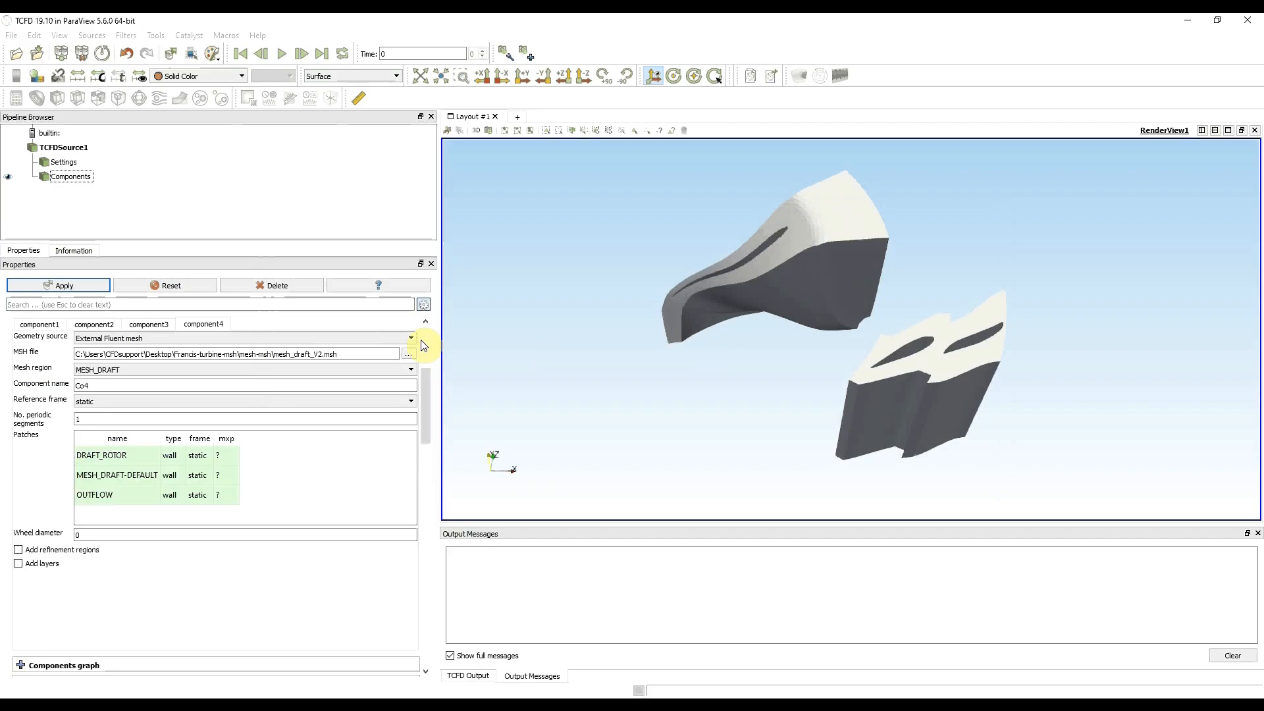
- Apply the draft tube mesh of component4 to the 3D view
left_click(61, 285)
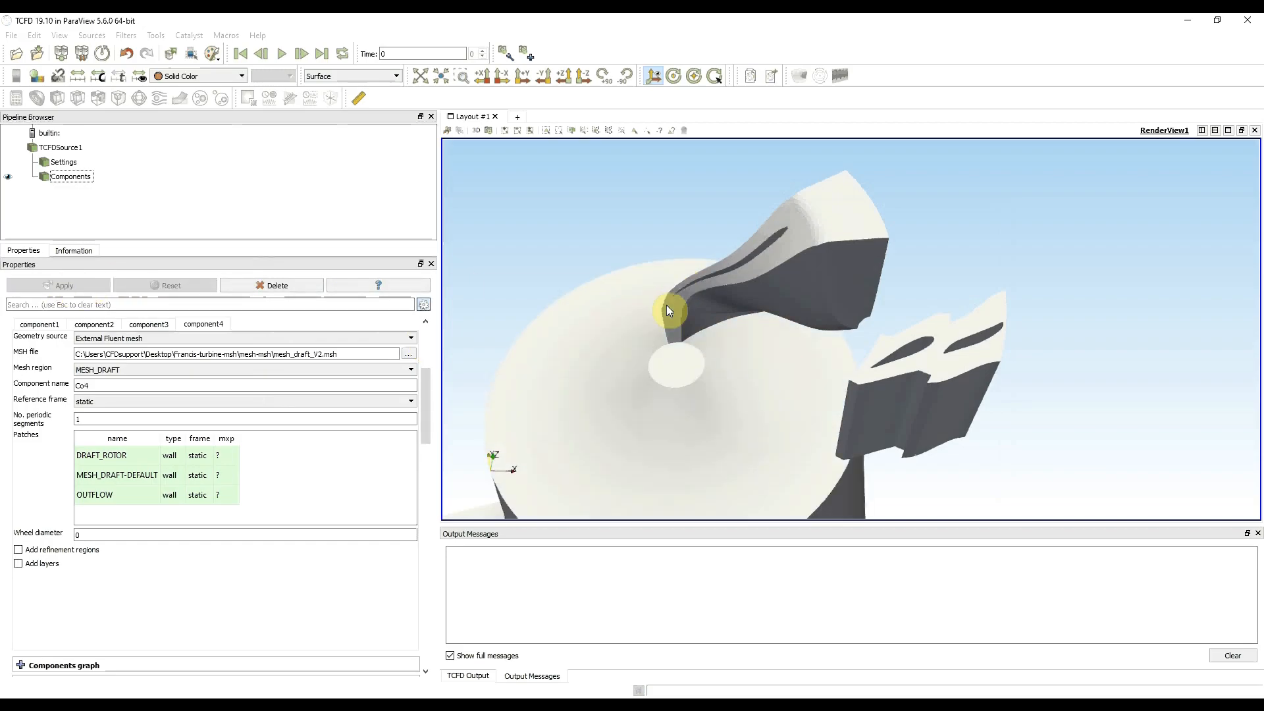
scroll(671, 330, "down", 5)
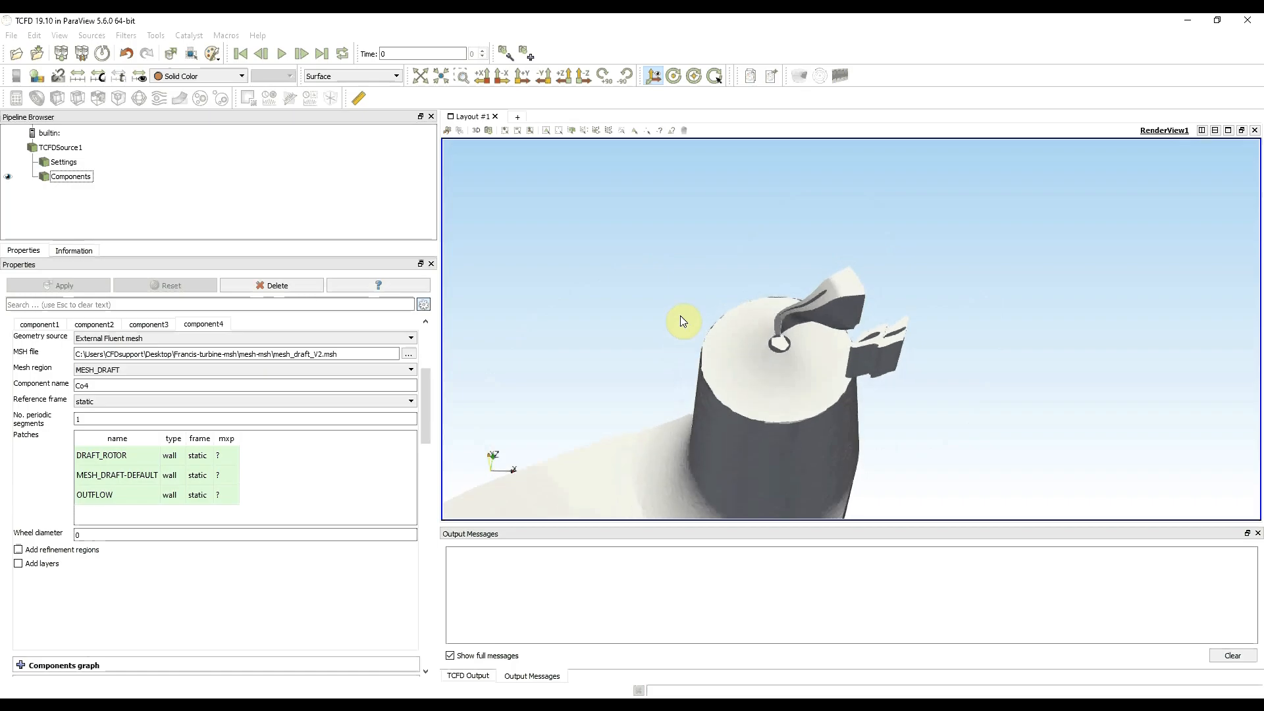
middle_click_drag(661, 391, 827, 233)
right_click_drag(799, 393, 790, 296)
middle_click_drag(759, 386, 788, 320)
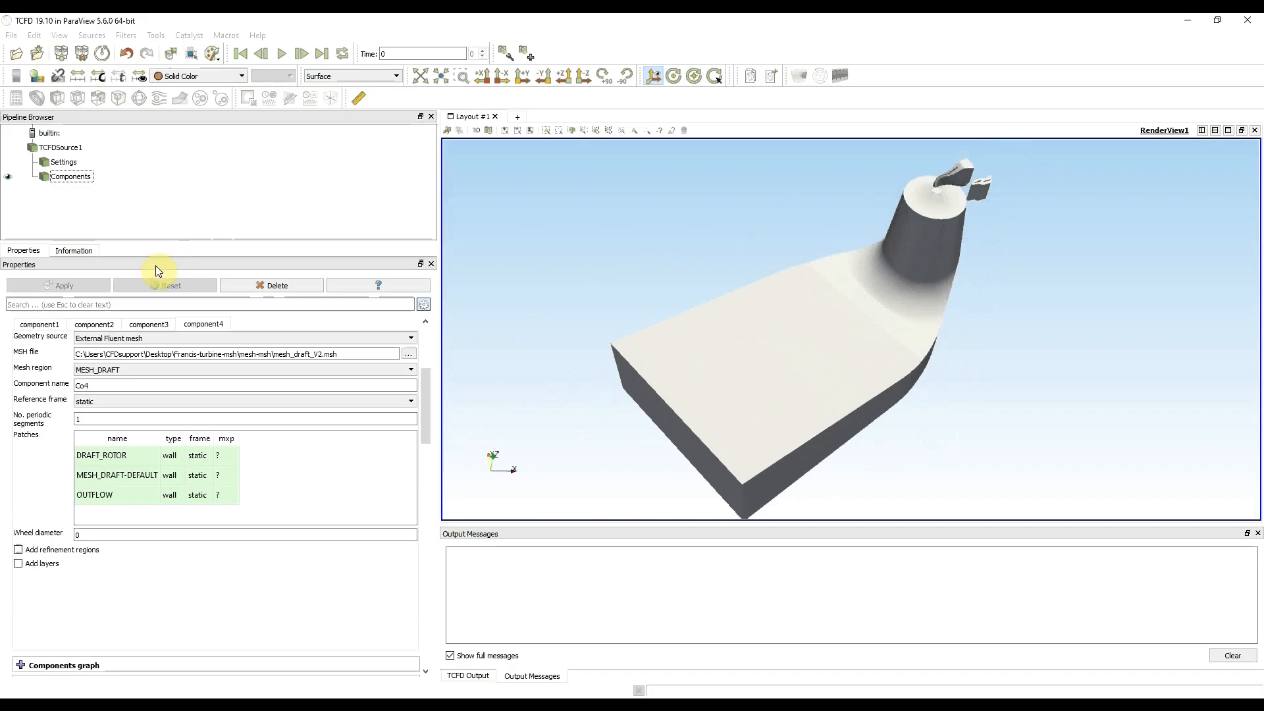
- Set the type of component4's DRAFT_ROTOR patch to inletInterface
mouse_move(176, 461)
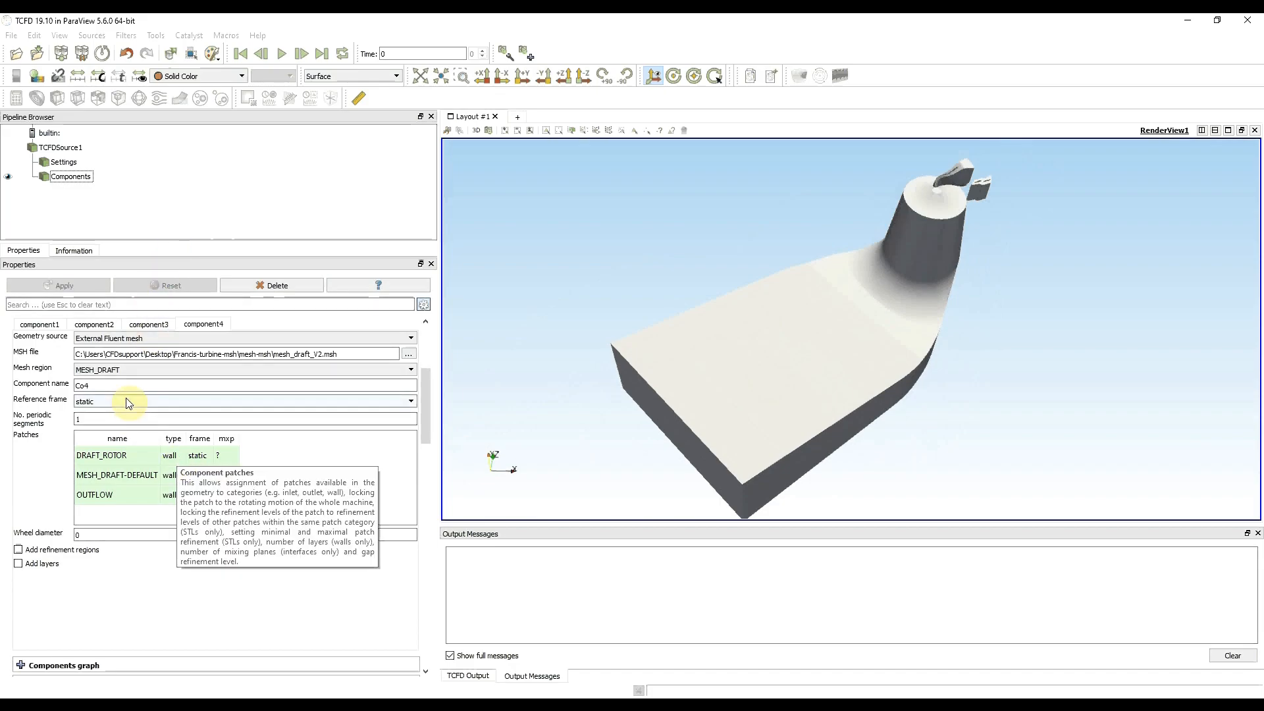
mouse_move(128, 403)
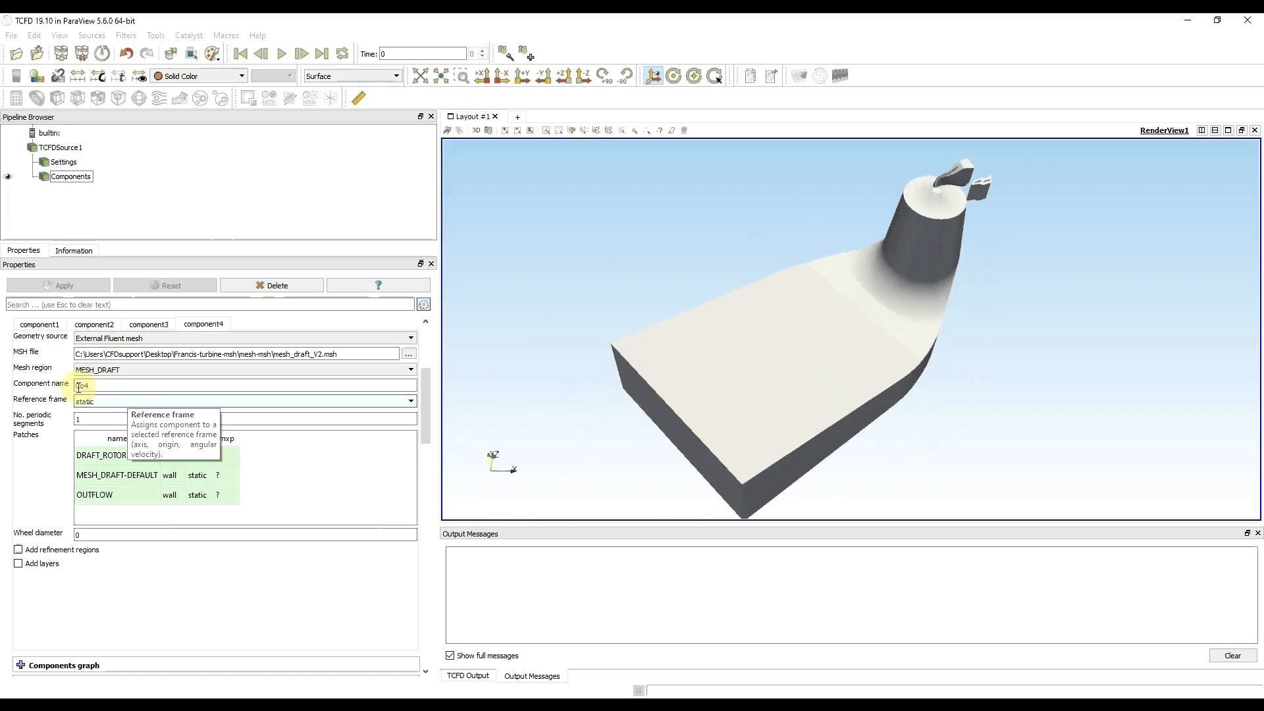
mouse_move(95, 420)
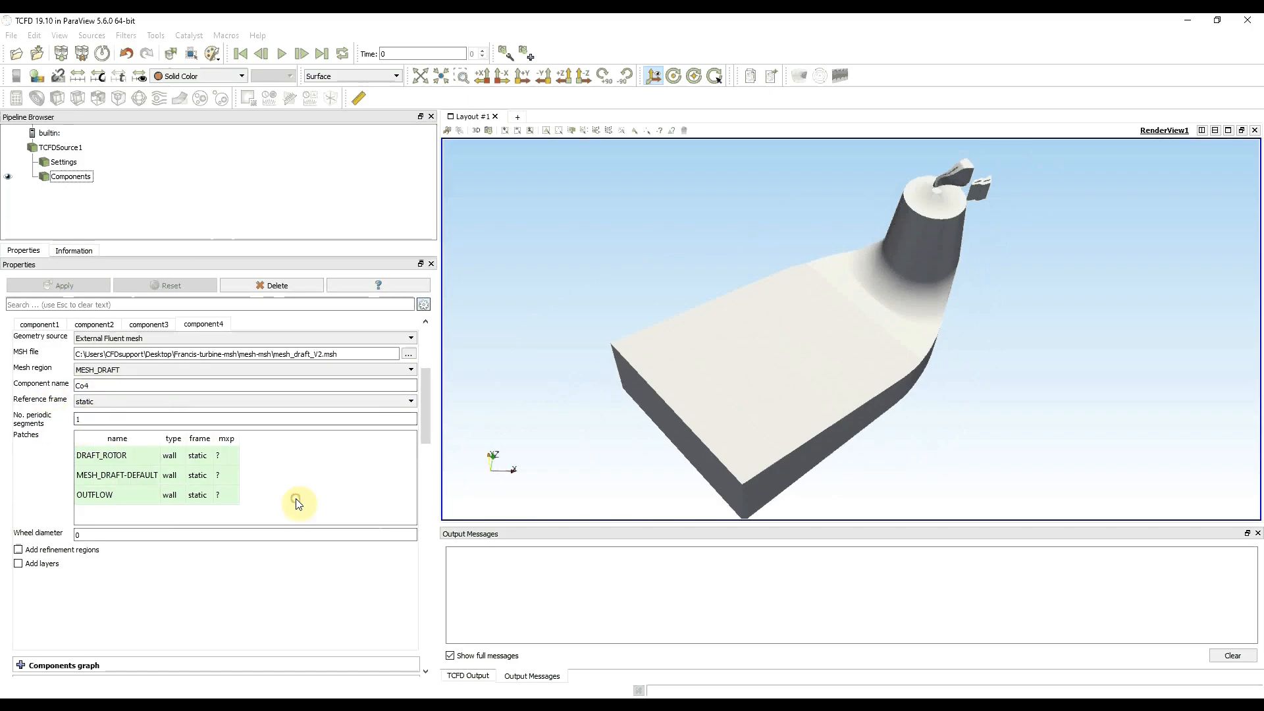
mouse_move(284, 484)
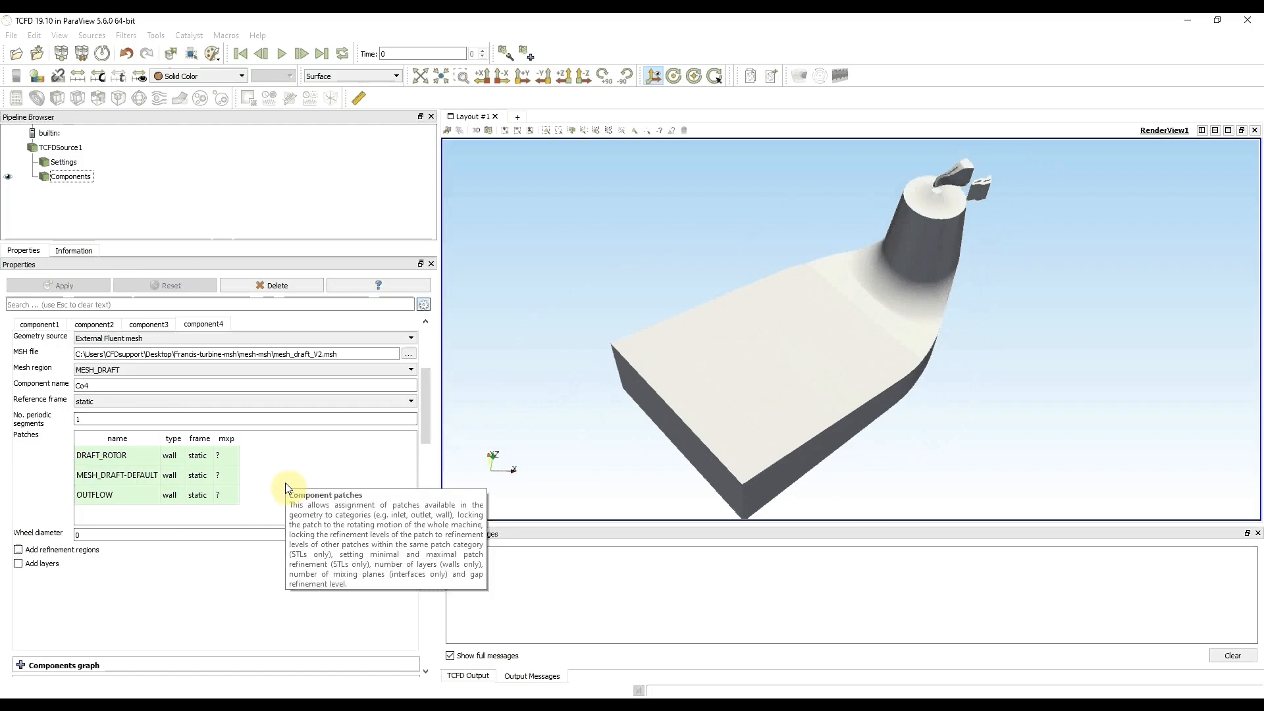
double_click(171, 455)
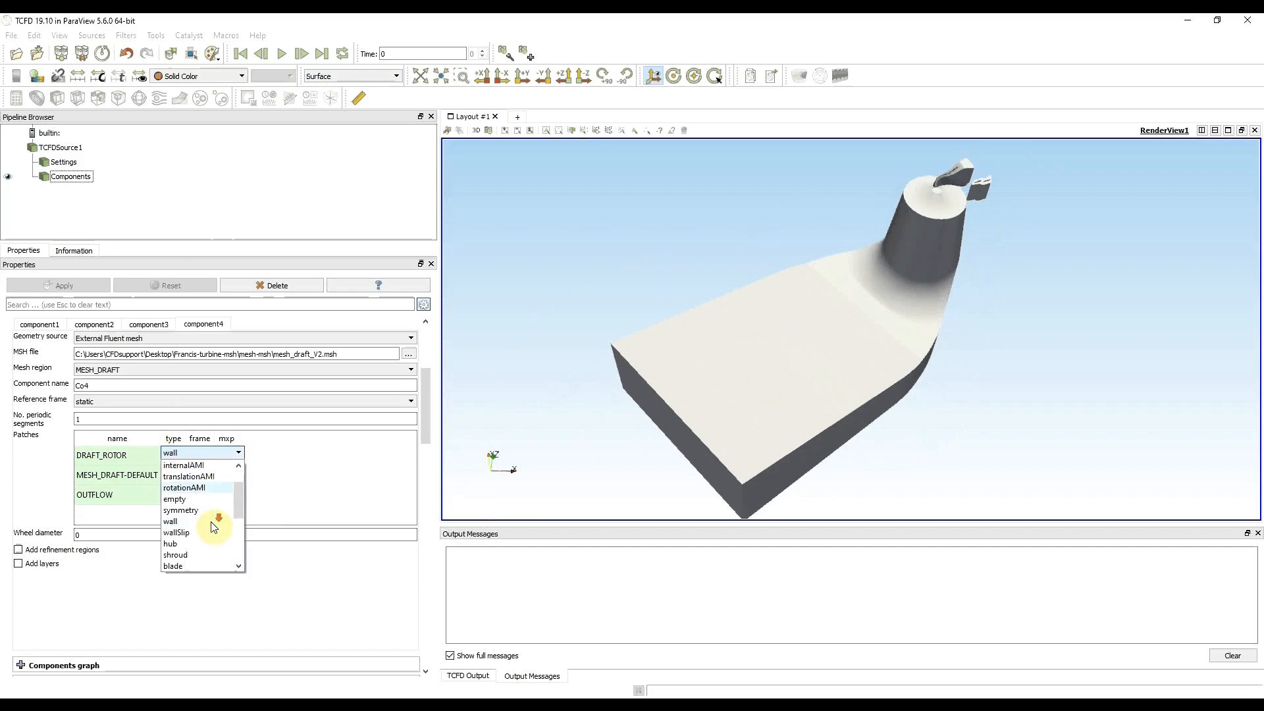
scroll(213, 527, "down", 3)
left_click(211, 553)
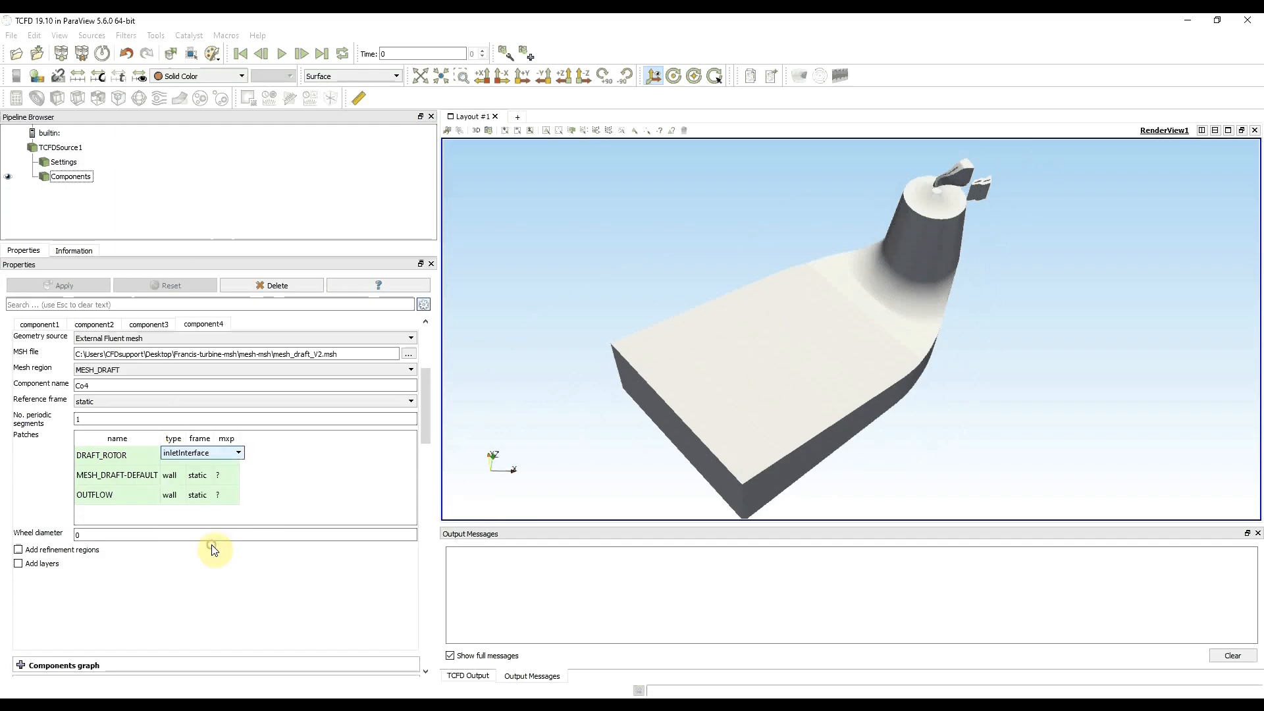
left_click(257, 495)
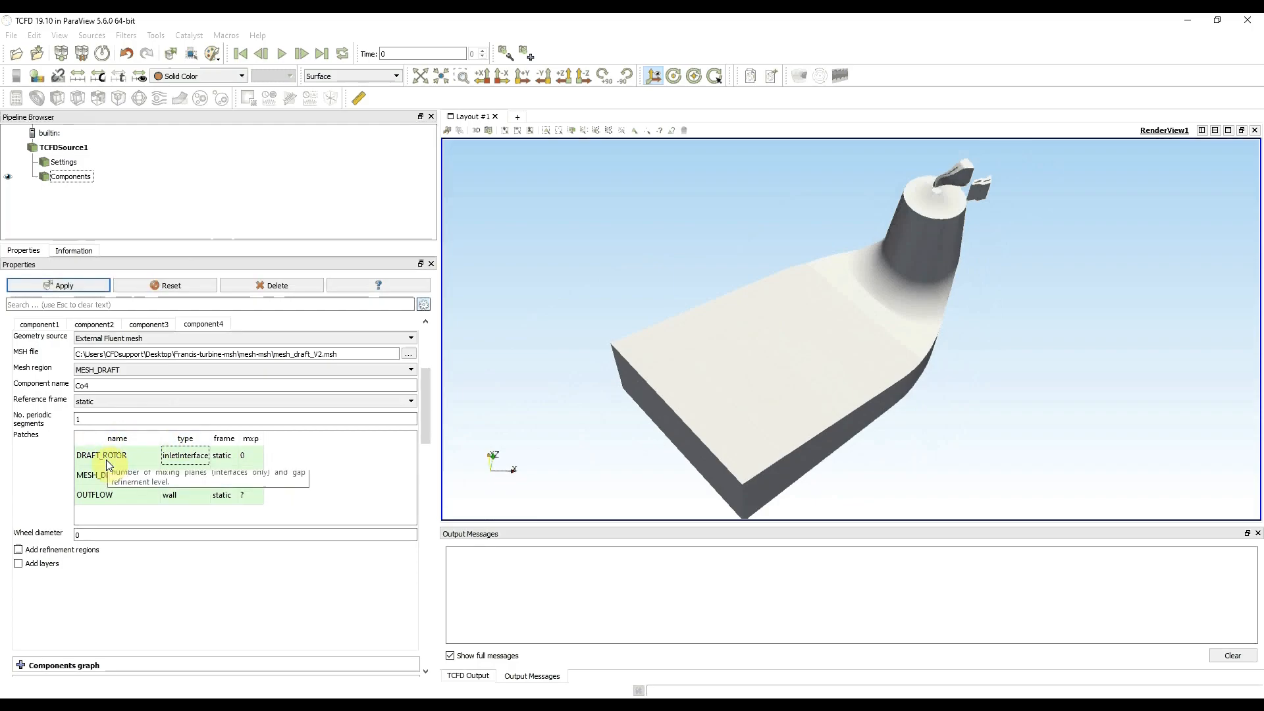
- Connect component4's DRAFT_ROTOR interface to Co3 and keep the MESH_DRAFT-DEFAULT patch type as wall
left_click(181, 456)
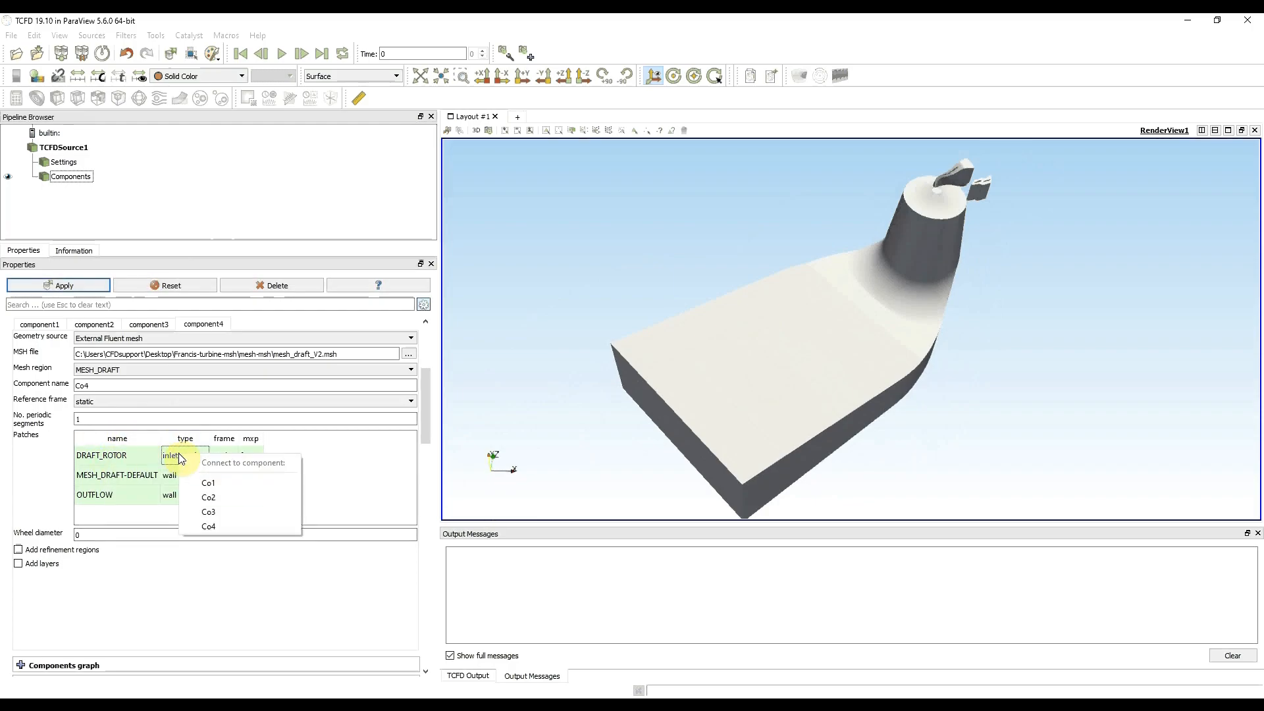
left_click(232, 512)
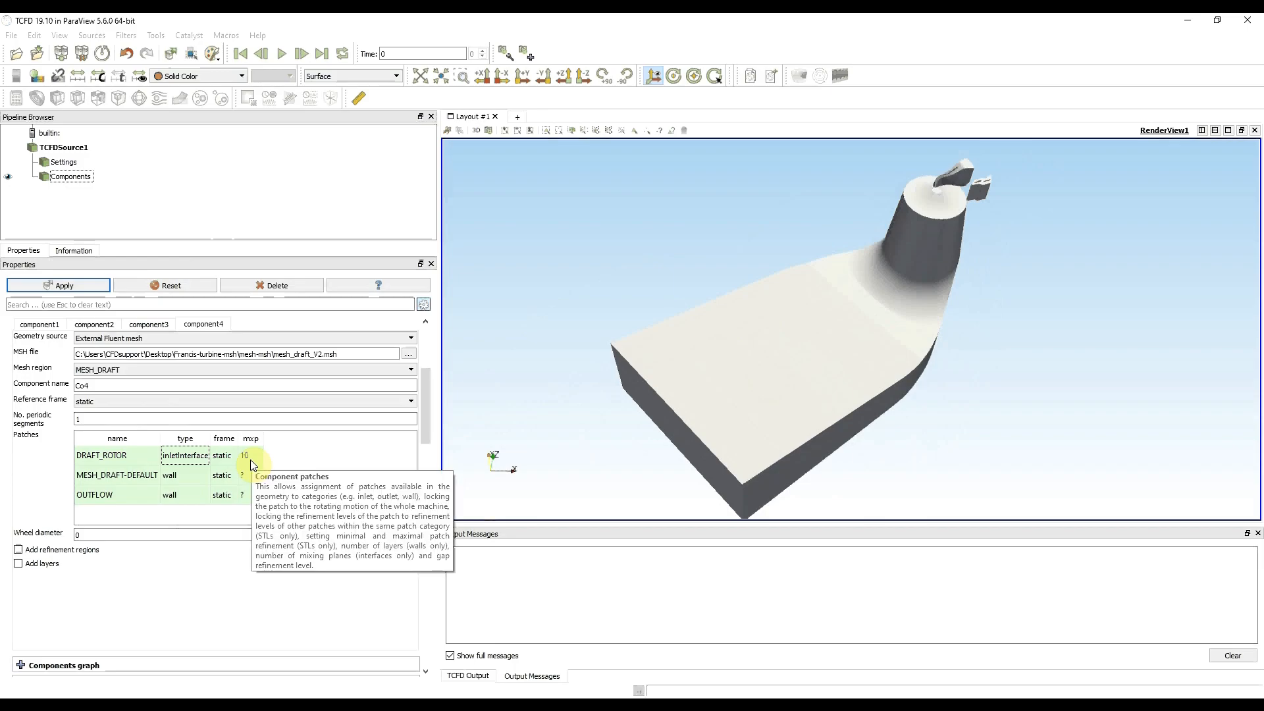
double_click(181, 474)
left_click(181, 474)
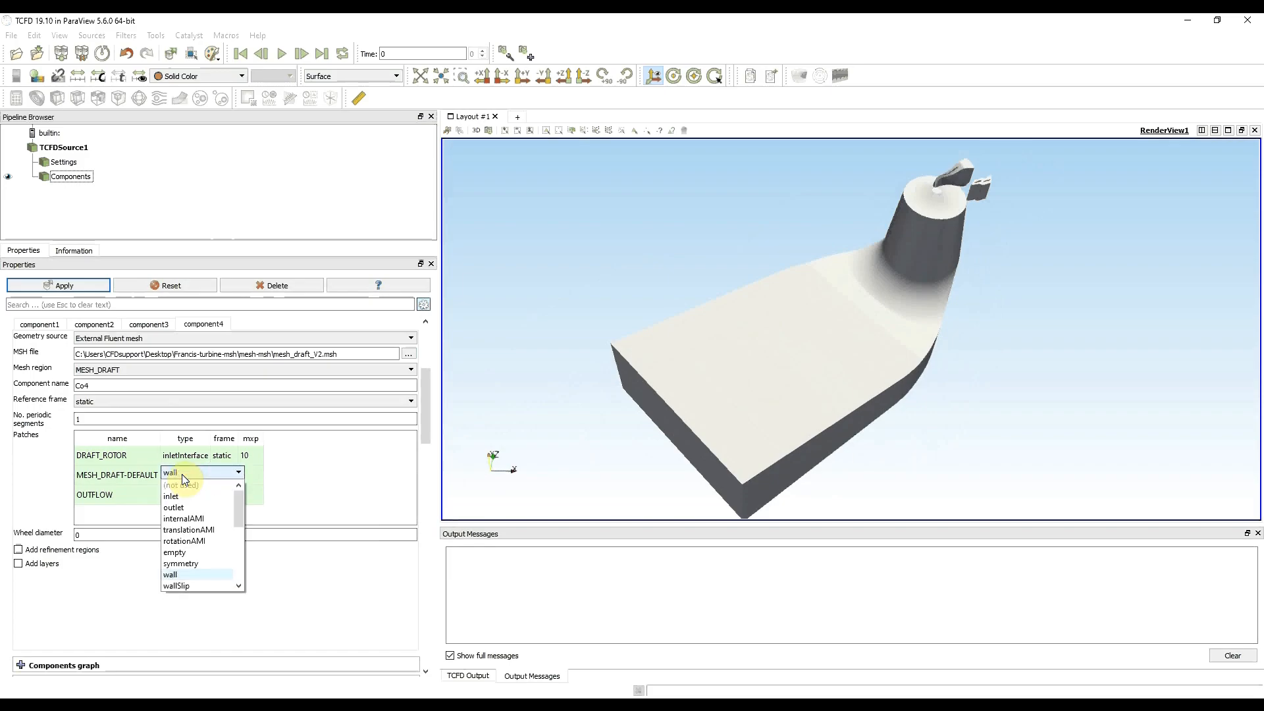
left_click(297, 483)
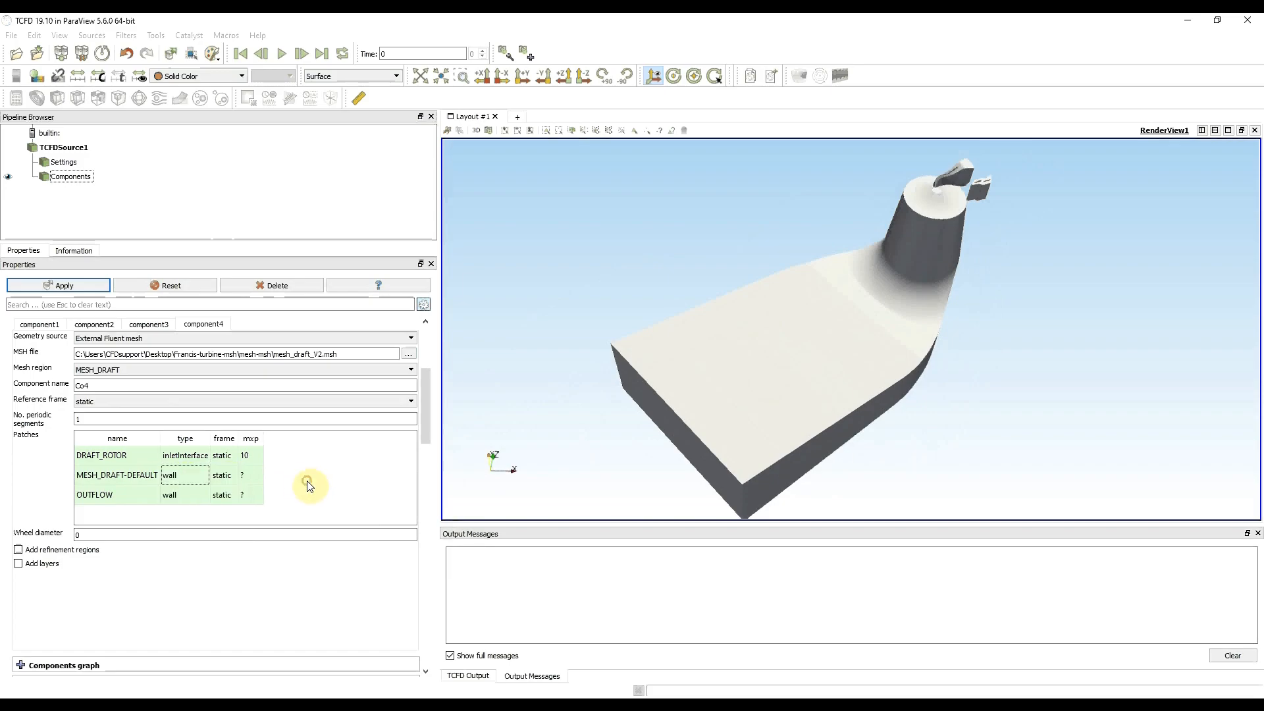
- Set the type of component4's OUTFLOW patch to outlet
double_click(192, 500)
left_click(193, 500)
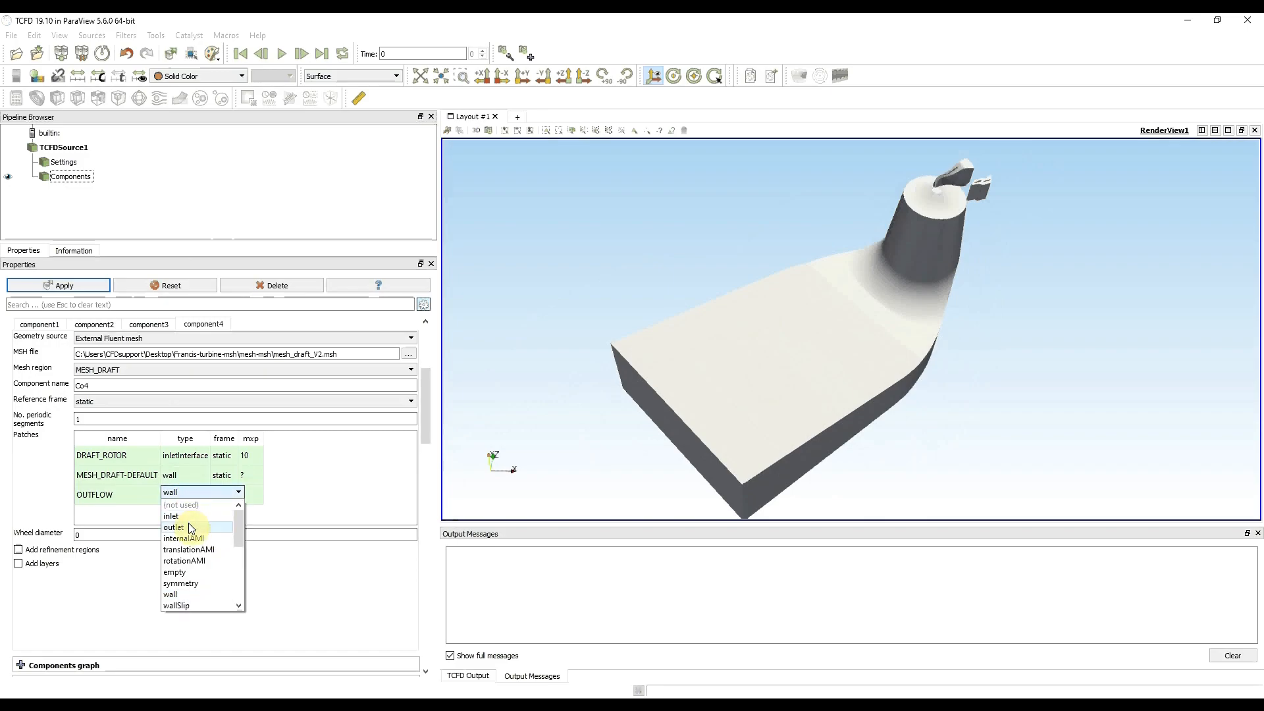
left_click(190, 528)
left_click(302, 503)
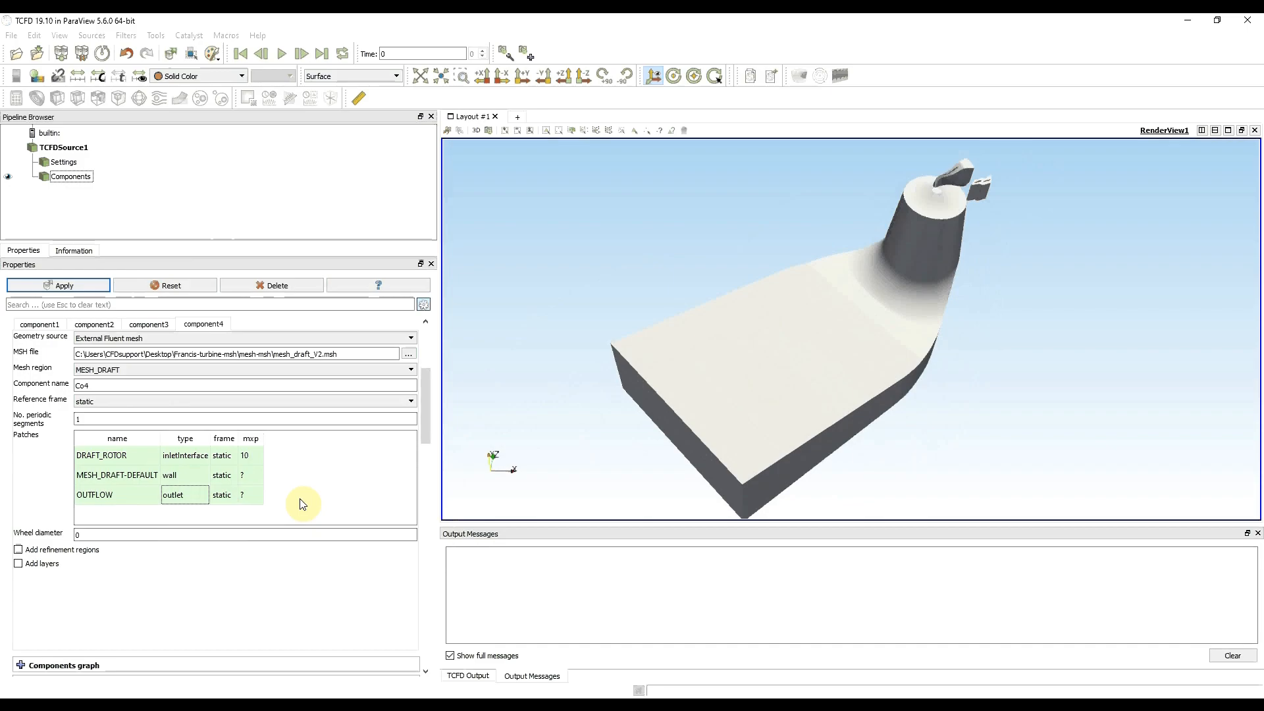
- Apply the patch changes of component4 and save the setup to the tutorial.tcfd file
left_click(73, 286)
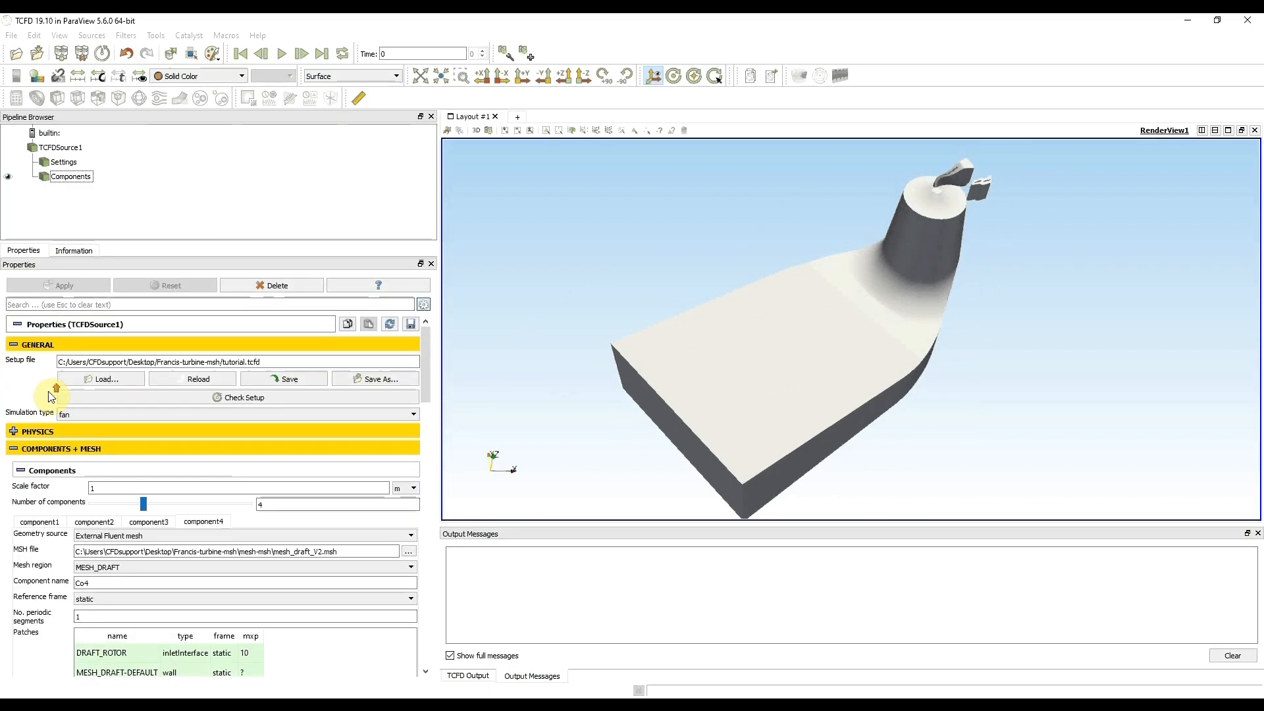
scroll(51, 397, "down", 1)
left_click(273, 340)
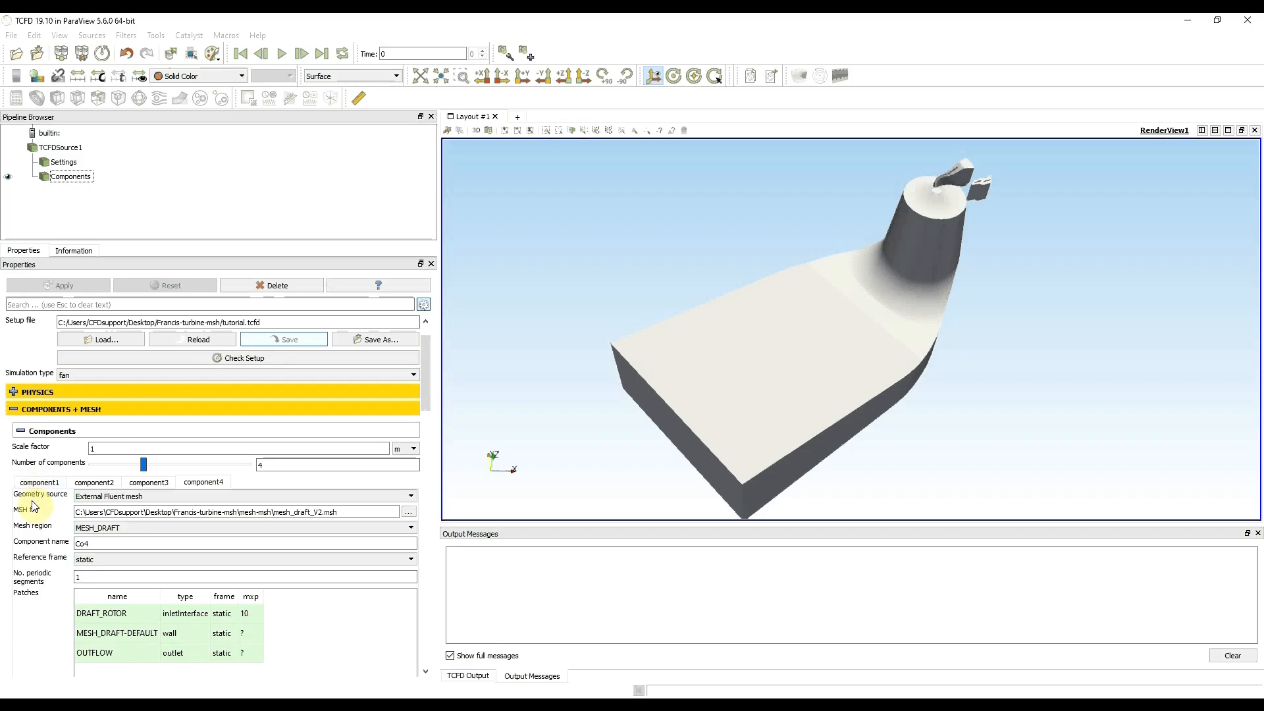
- Examine the components graph for the flow order and interface connections from inlet to outlet, and collapse it again
scroll(34, 506, "down", 6)
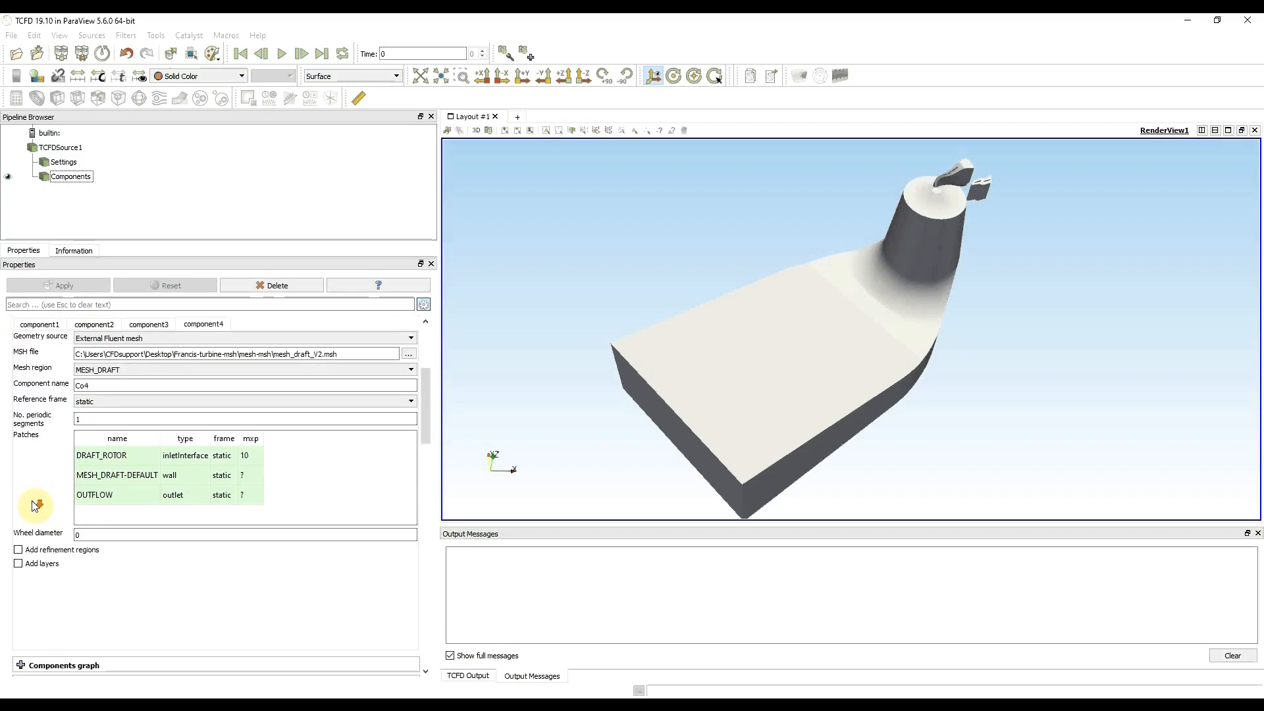
scroll(29, 505, "down", 2)
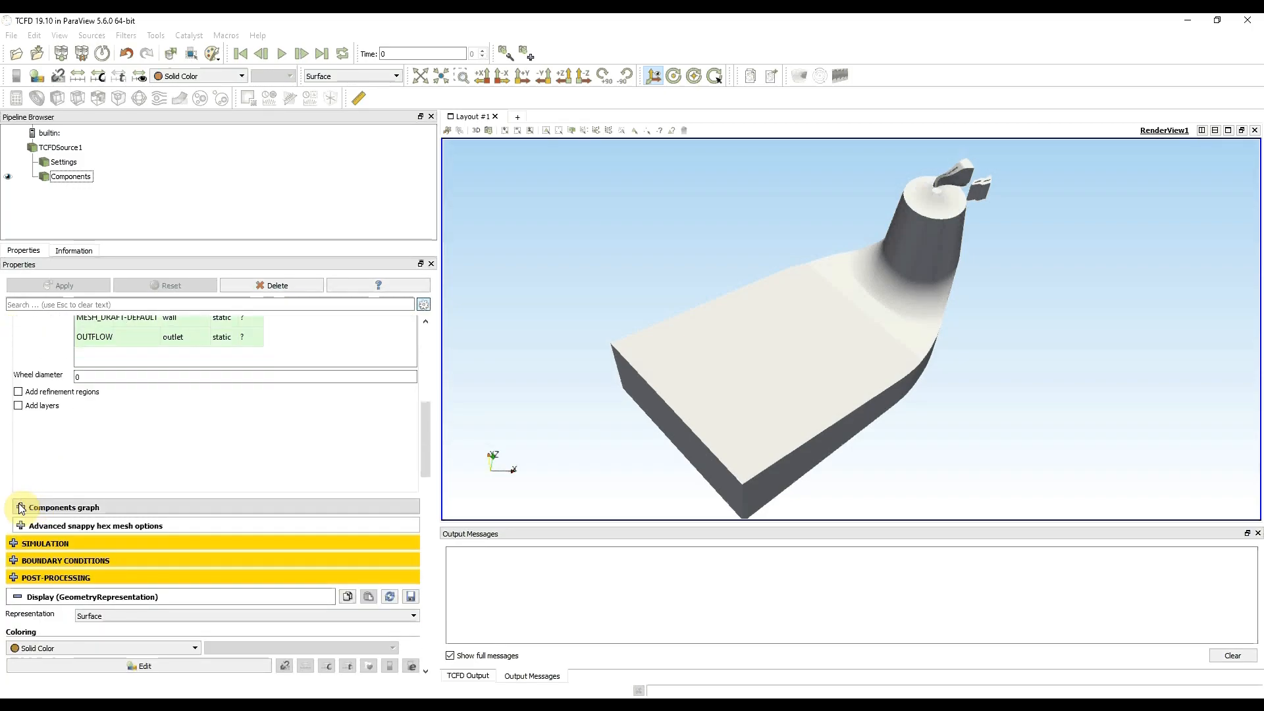
left_click(20, 507)
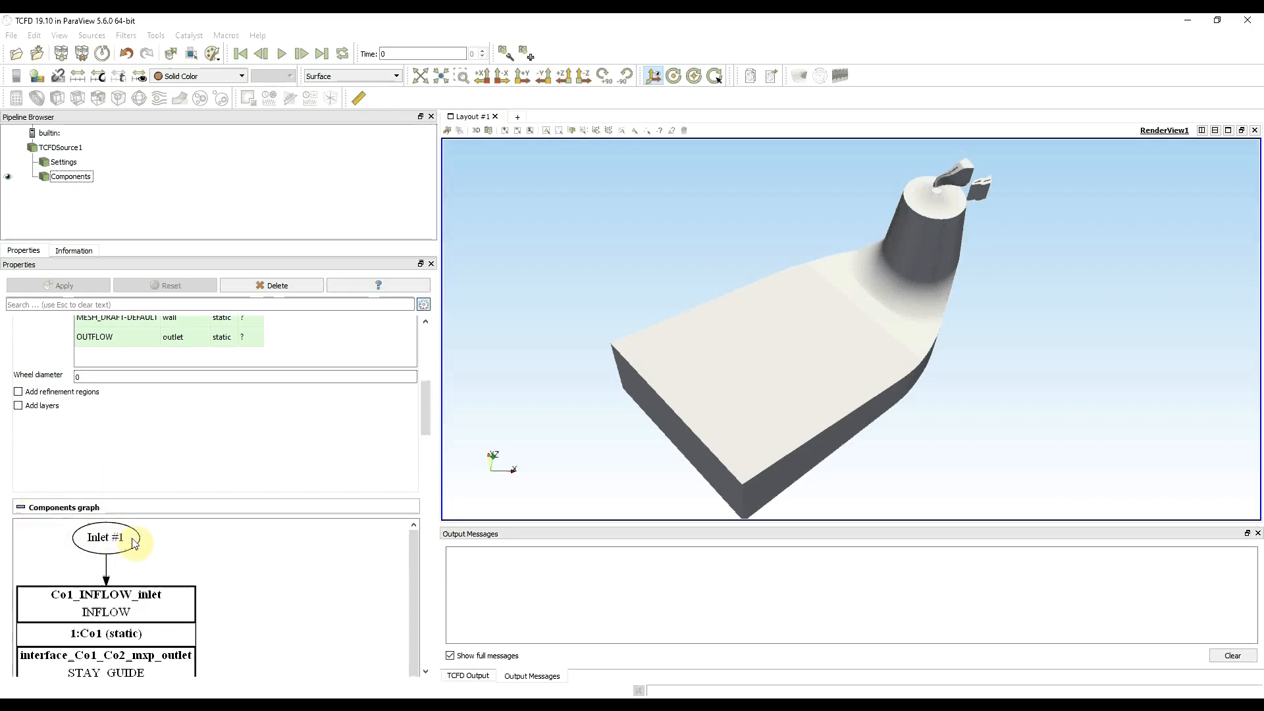
scroll(254, 511, "down", 10)
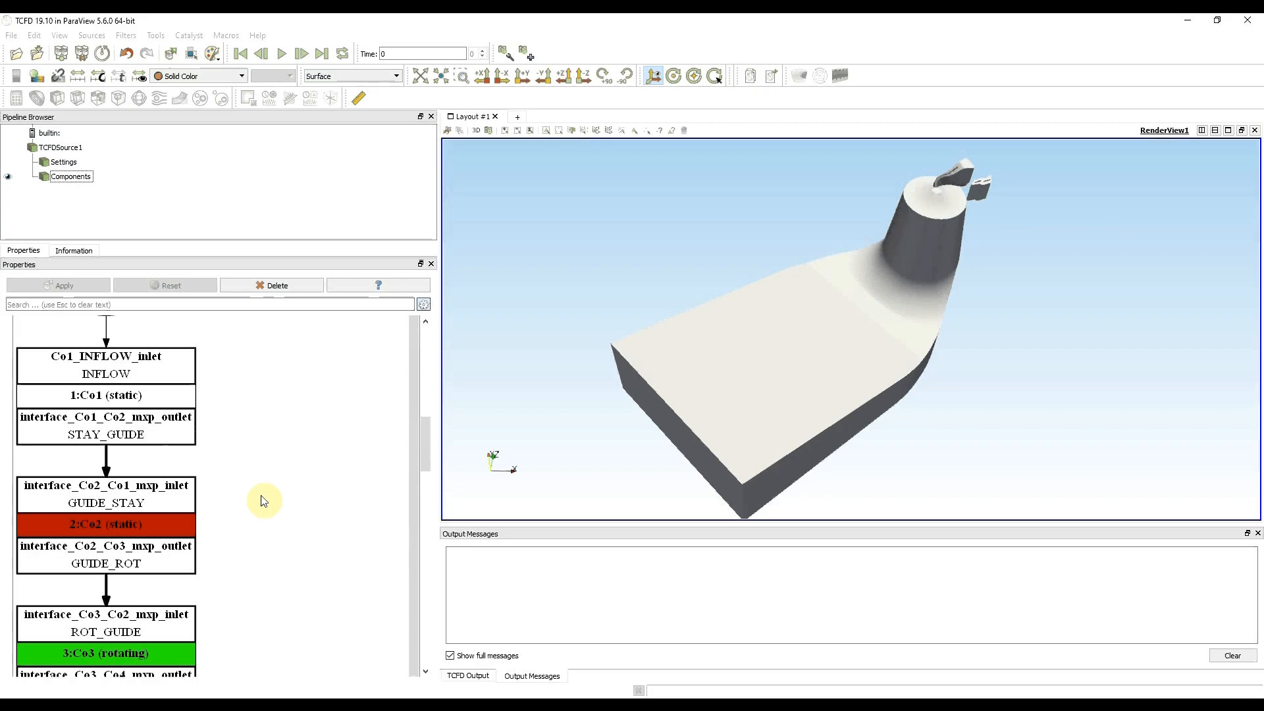
scroll(264, 500, "down", 3)
scroll(264, 500, "up", 8)
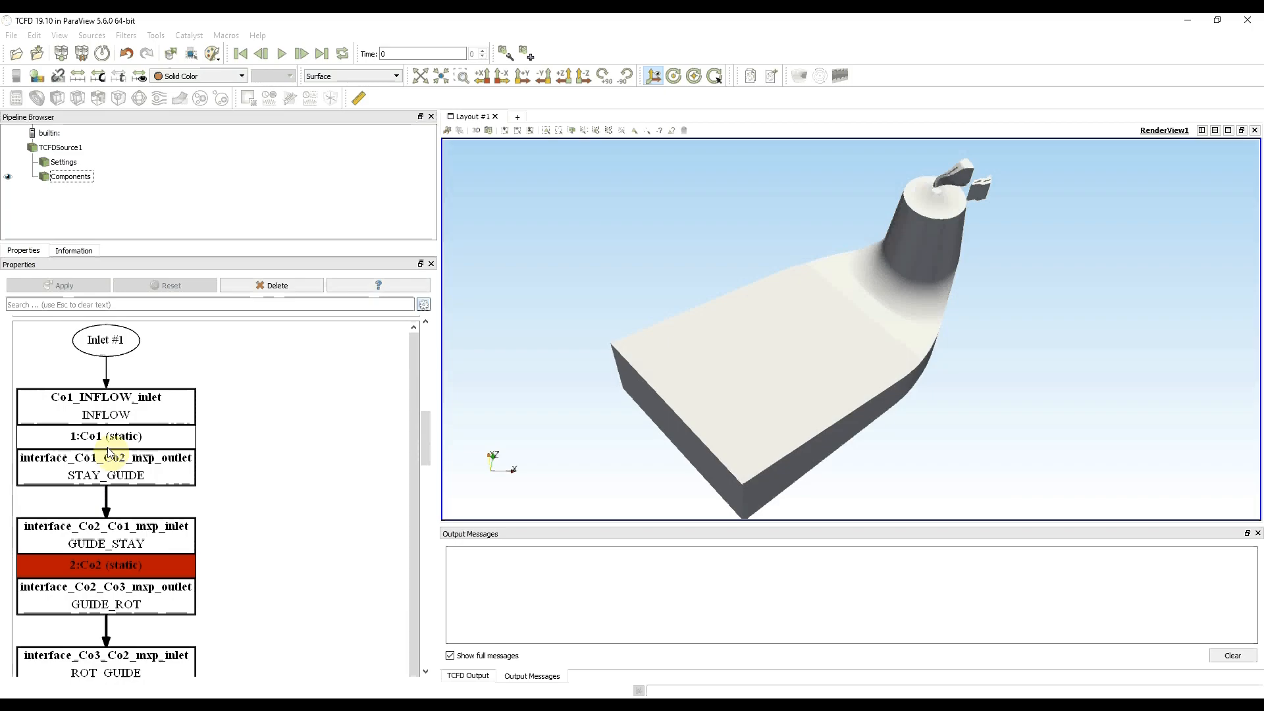
scroll(108, 451, "down", 1)
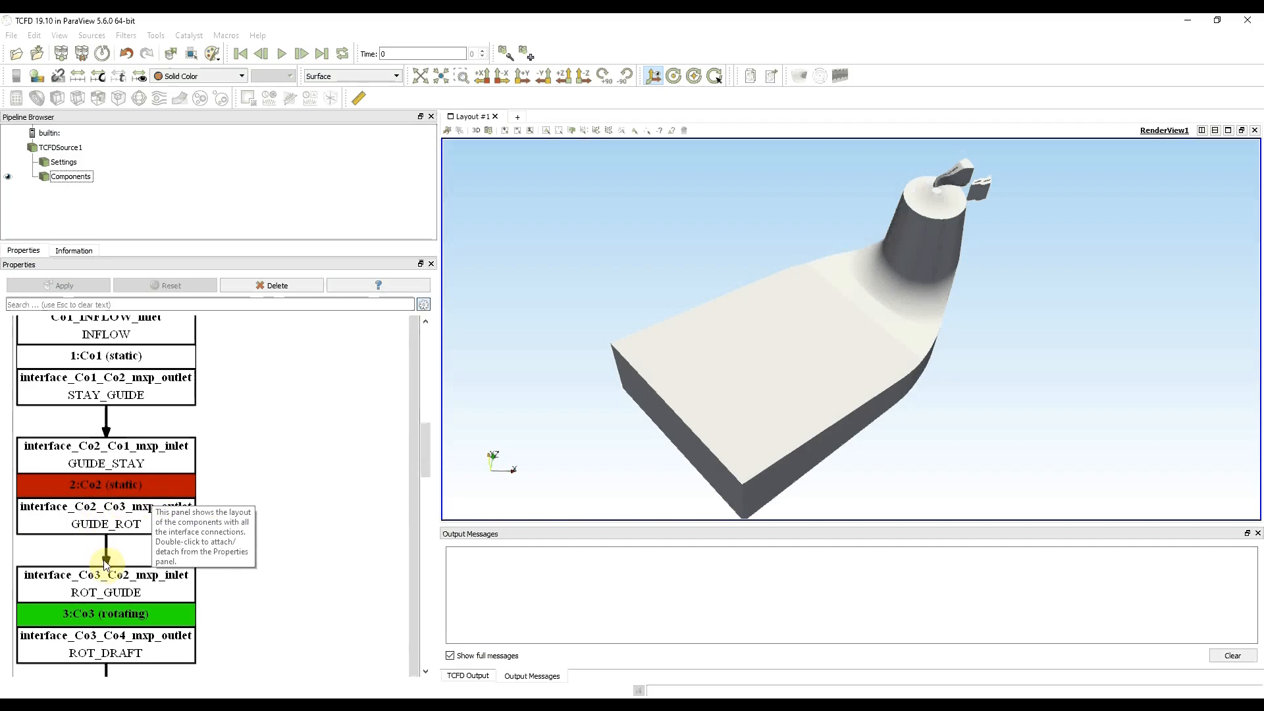
scroll(106, 558, "down", 2)
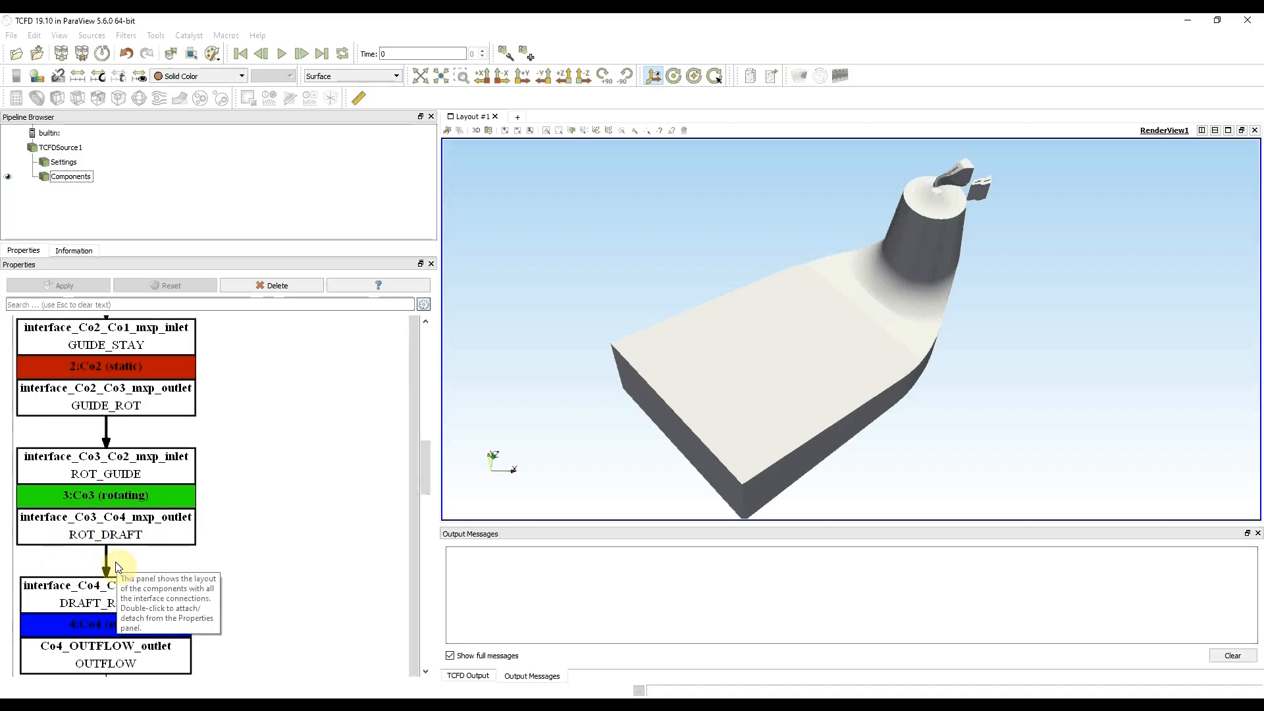
scroll(117, 568, "down", 2)
scroll(117, 567, "down", 1)
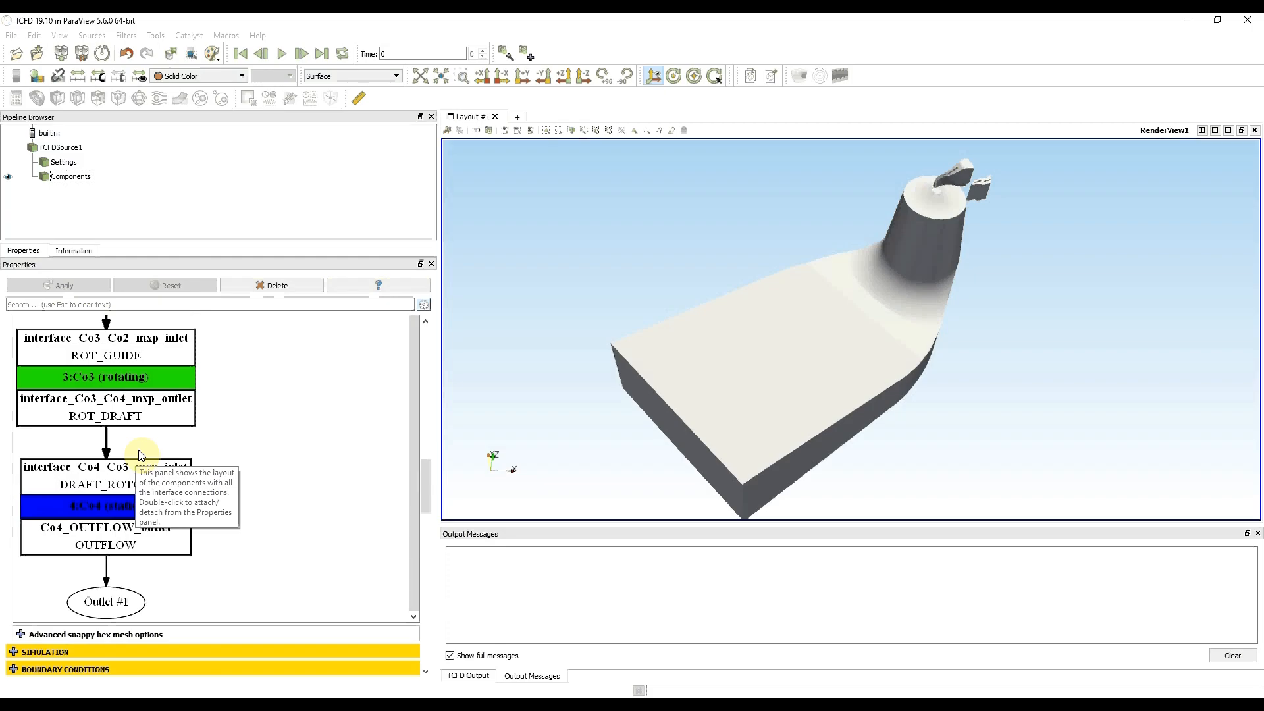
scroll(138, 451, "up", 10)
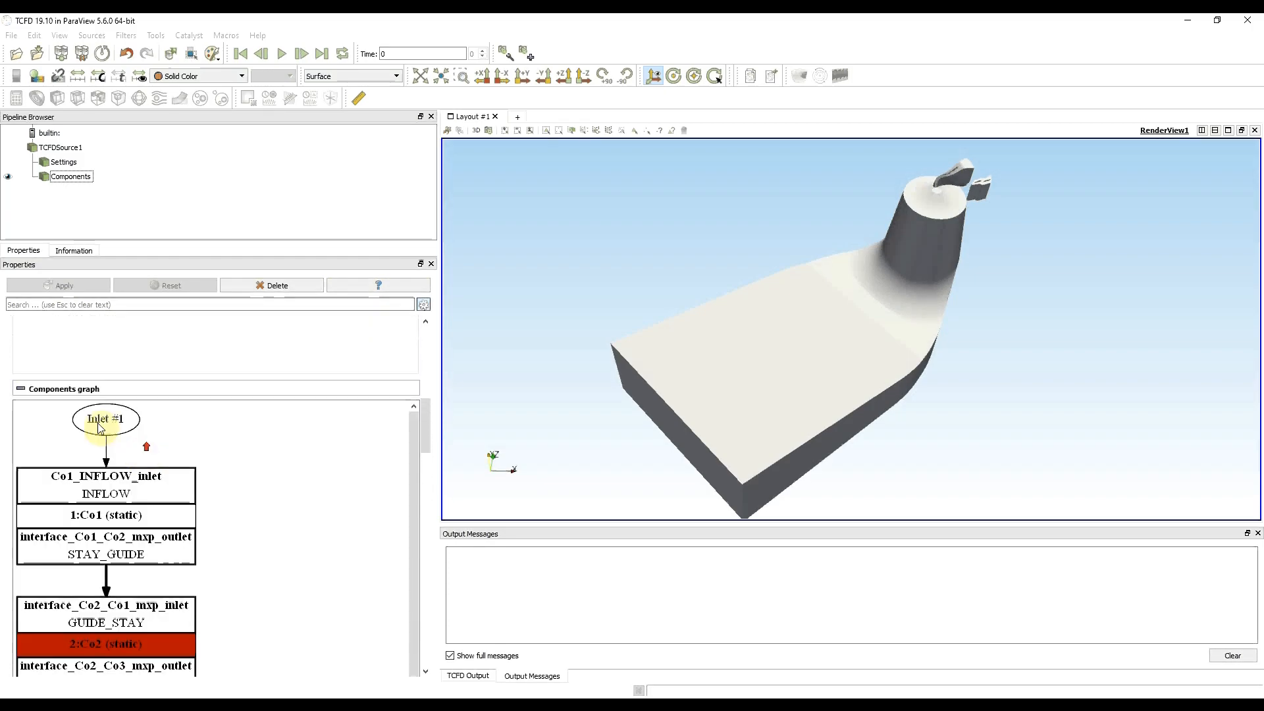
left_click(28, 388)
scroll(29, 404, "up", 4)
scroll(28, 404, "up", 8)
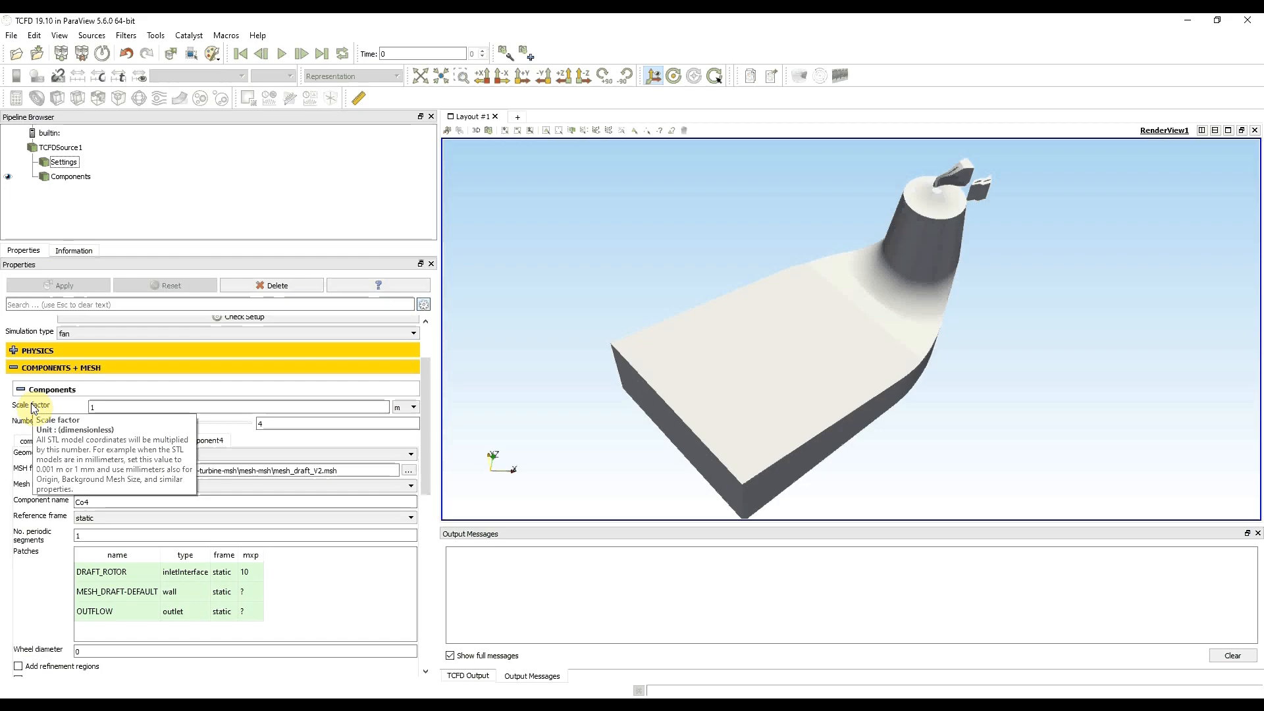
- Create a TCFD manager for TCFDSource1 and apply it
left_click(59, 148)
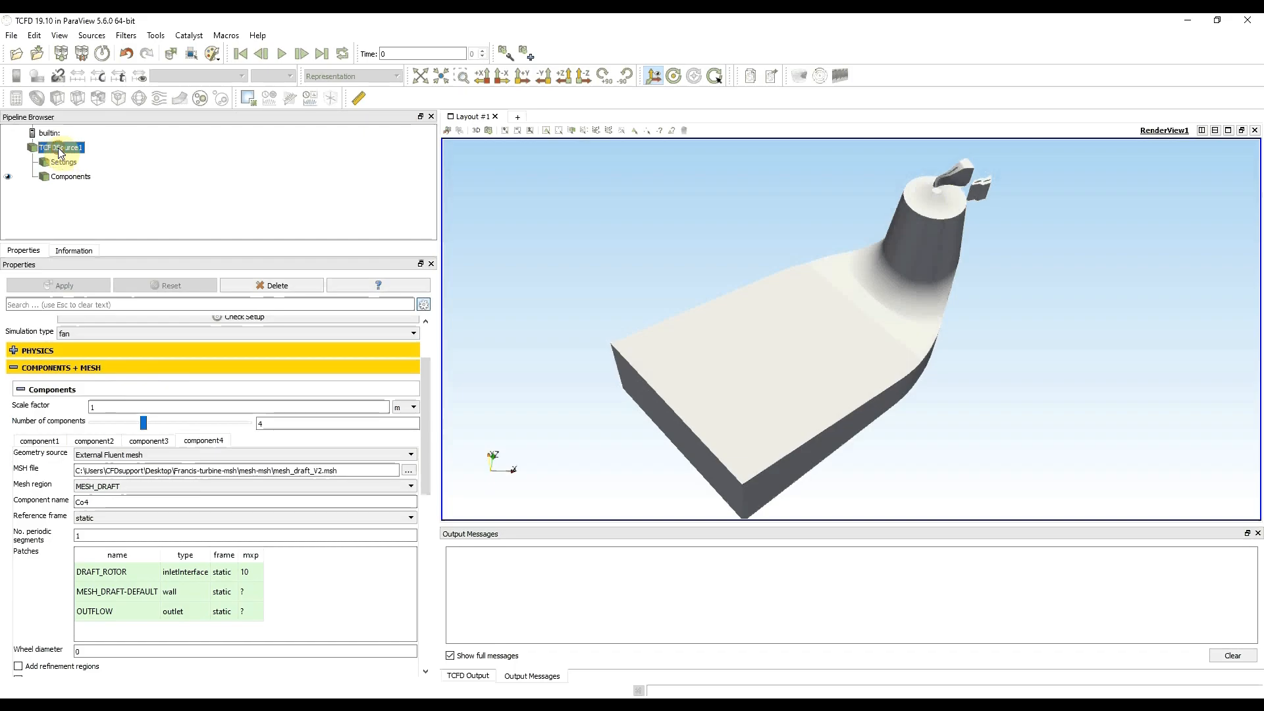
left_click(822, 76)
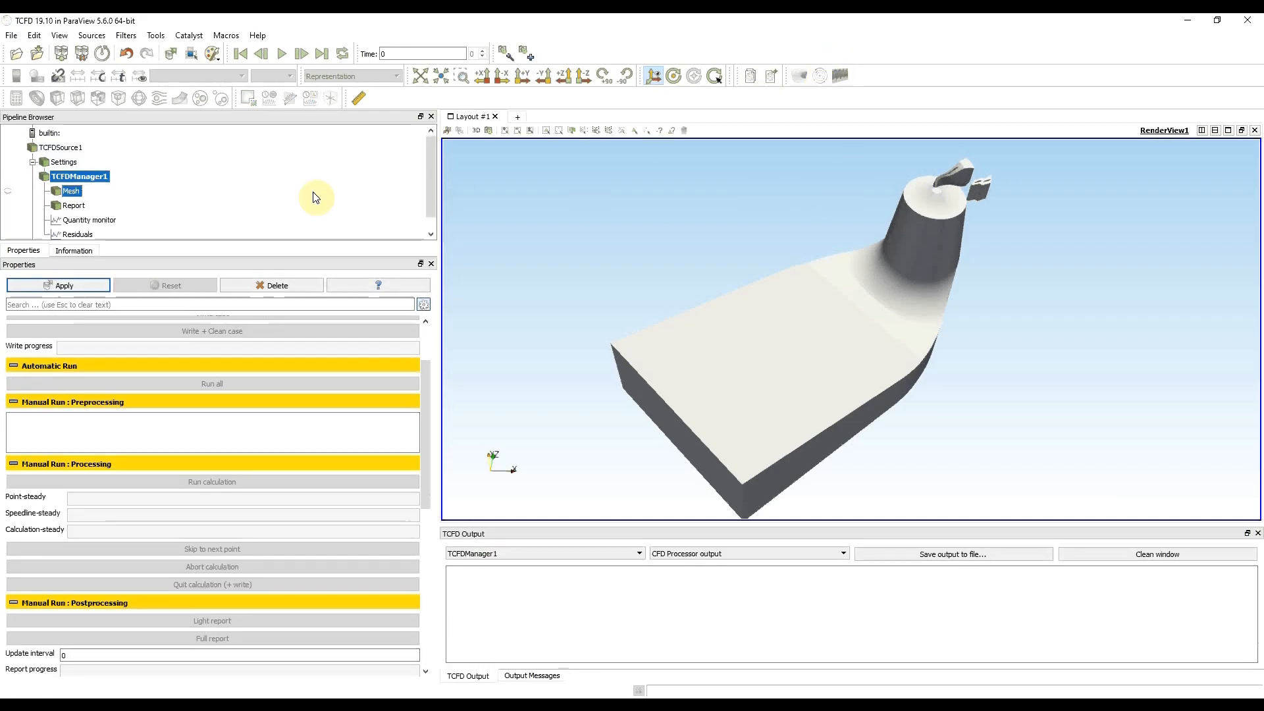
left_click(38, 284)
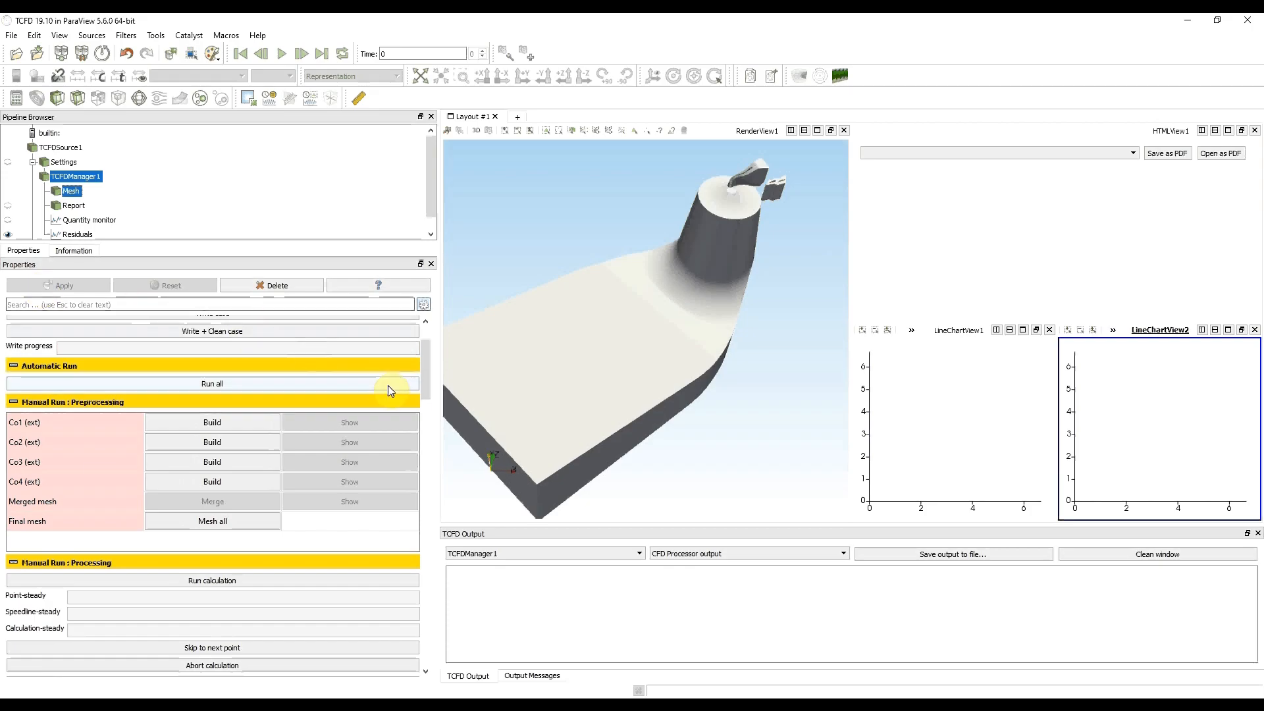
- Write the simulation case to the Francis-turbine-msh output path and start meshing all components
left_click_drag(425, 389, 427, 367)
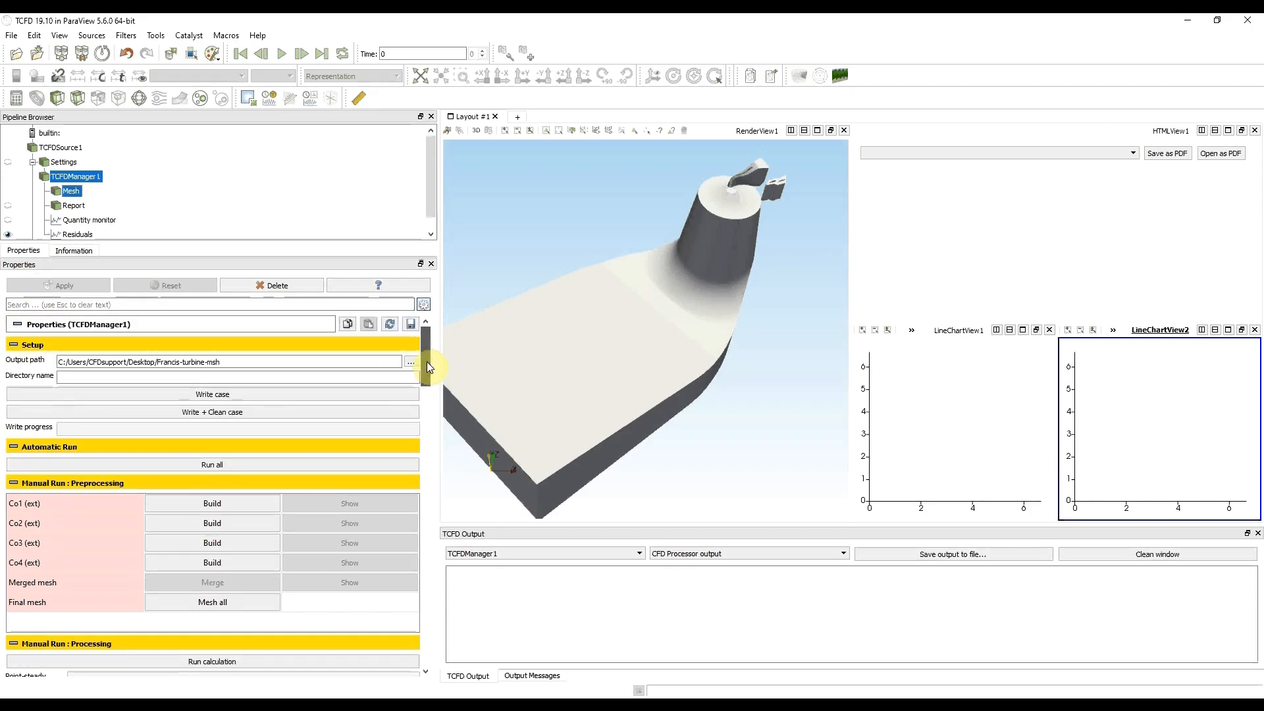
left_click(291, 394)
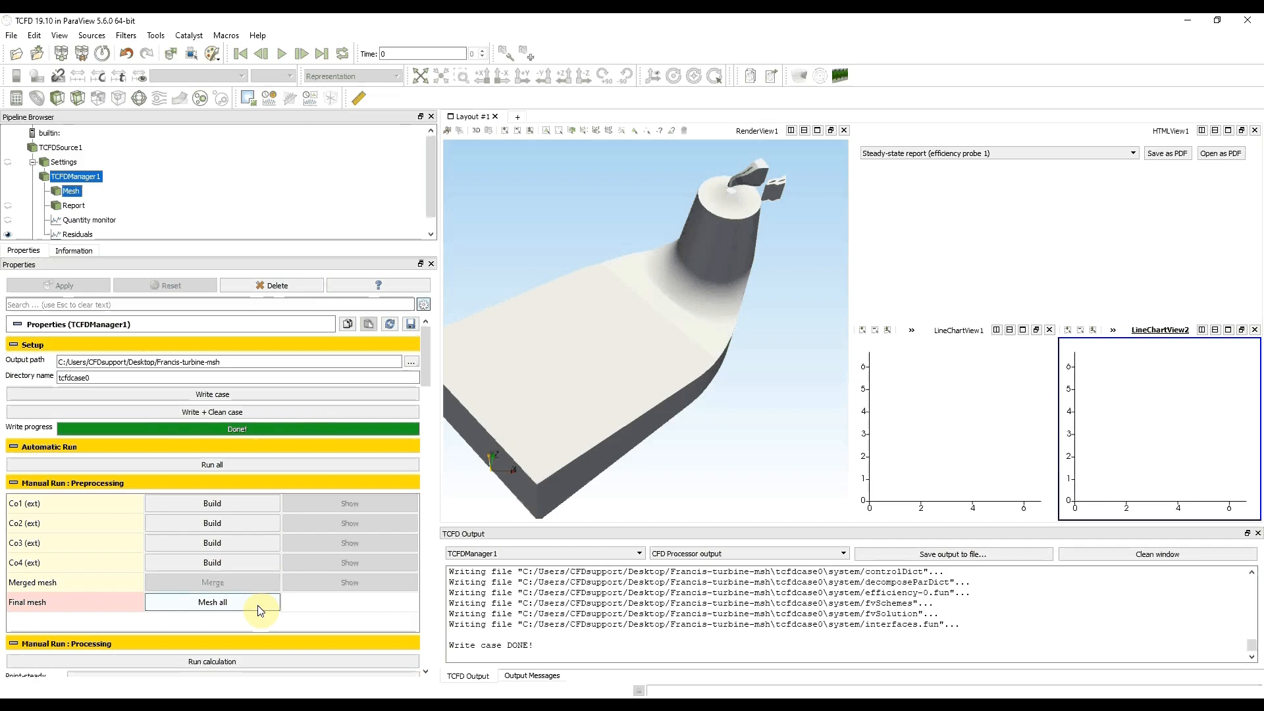
left_click(259, 610)
left_click(259, 604)
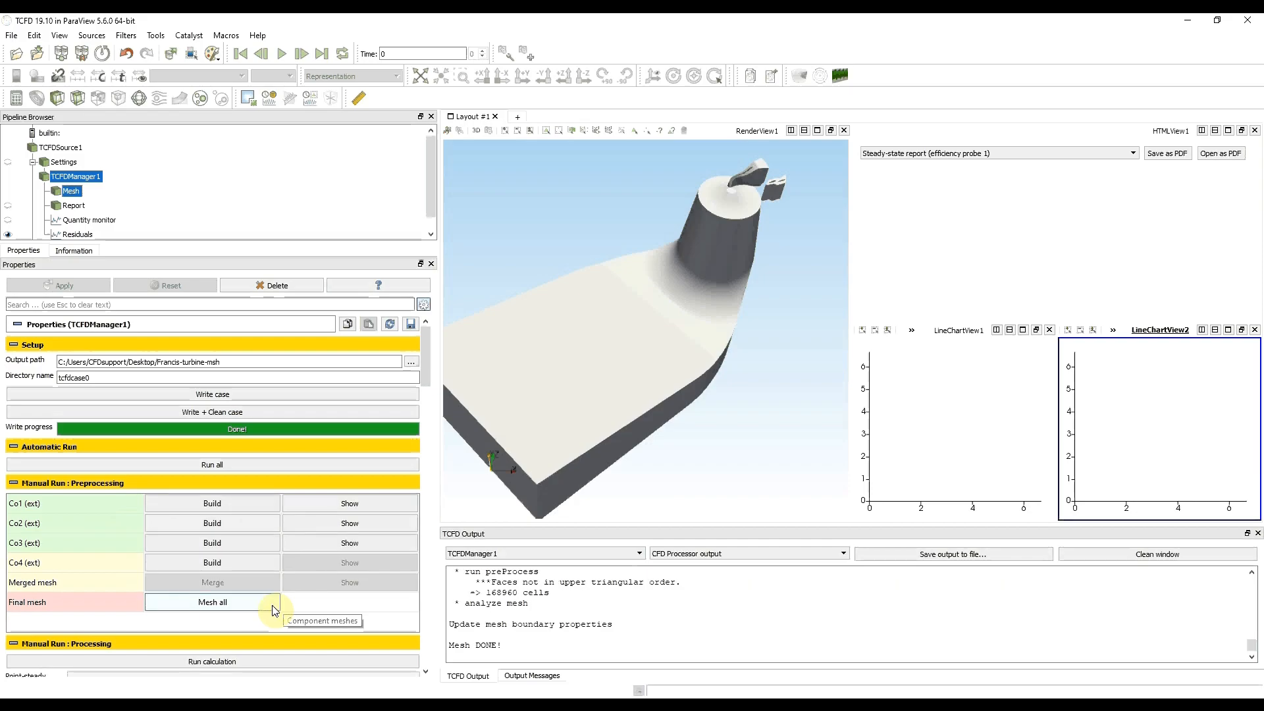
left_click(272, 606)
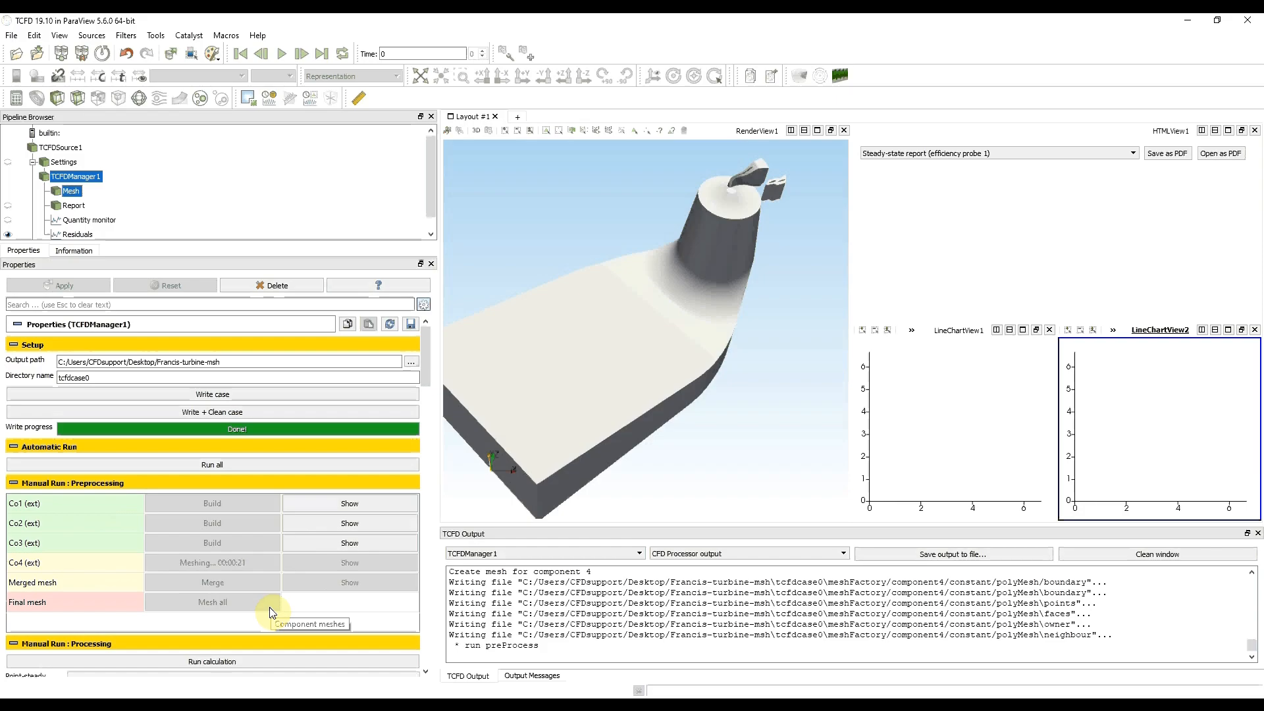
- Hide the Components geometry in the 3D view and show the built mesh of Co1, zoomed to fit
left_click(645, 354)
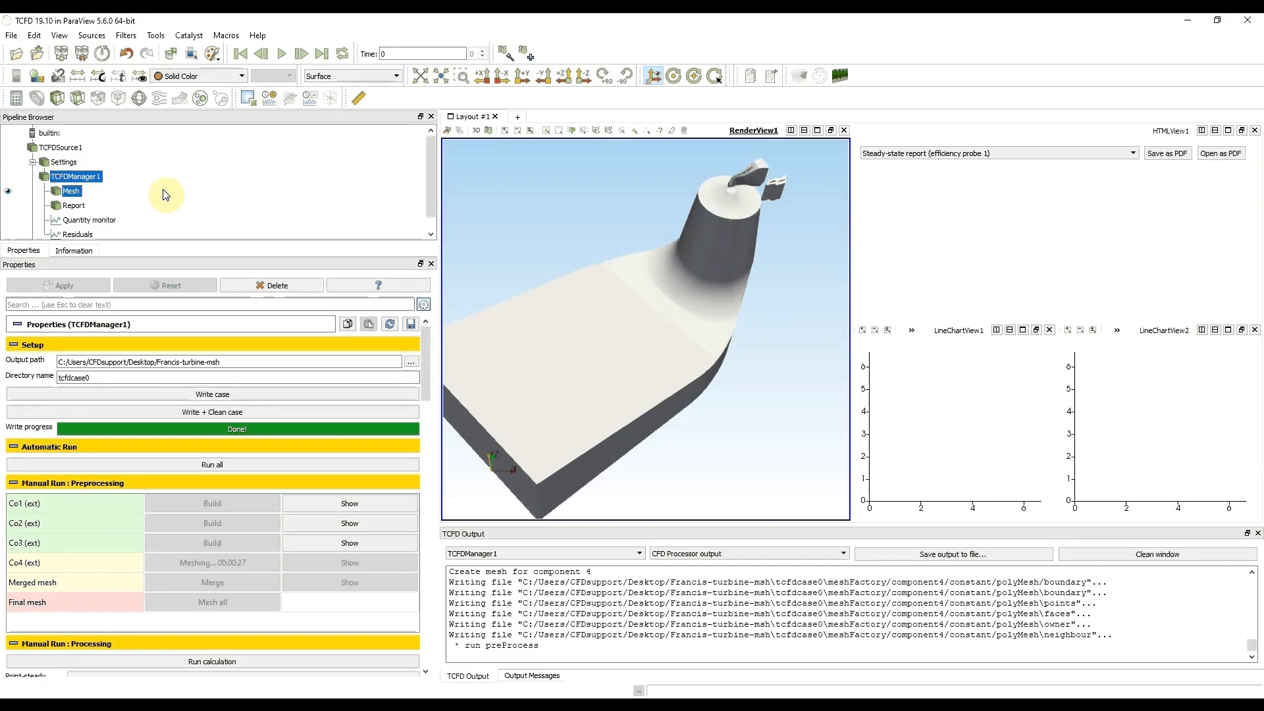
scroll(18, 197, "down", 1)
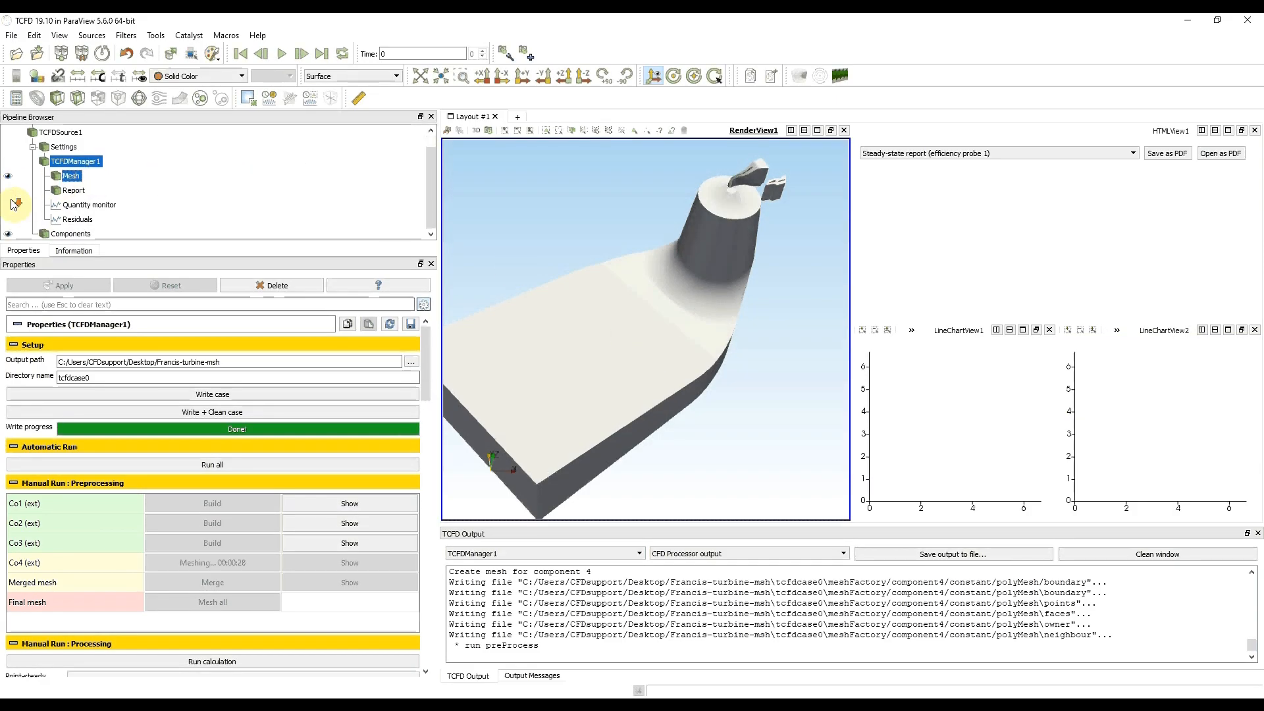
left_click(8, 234)
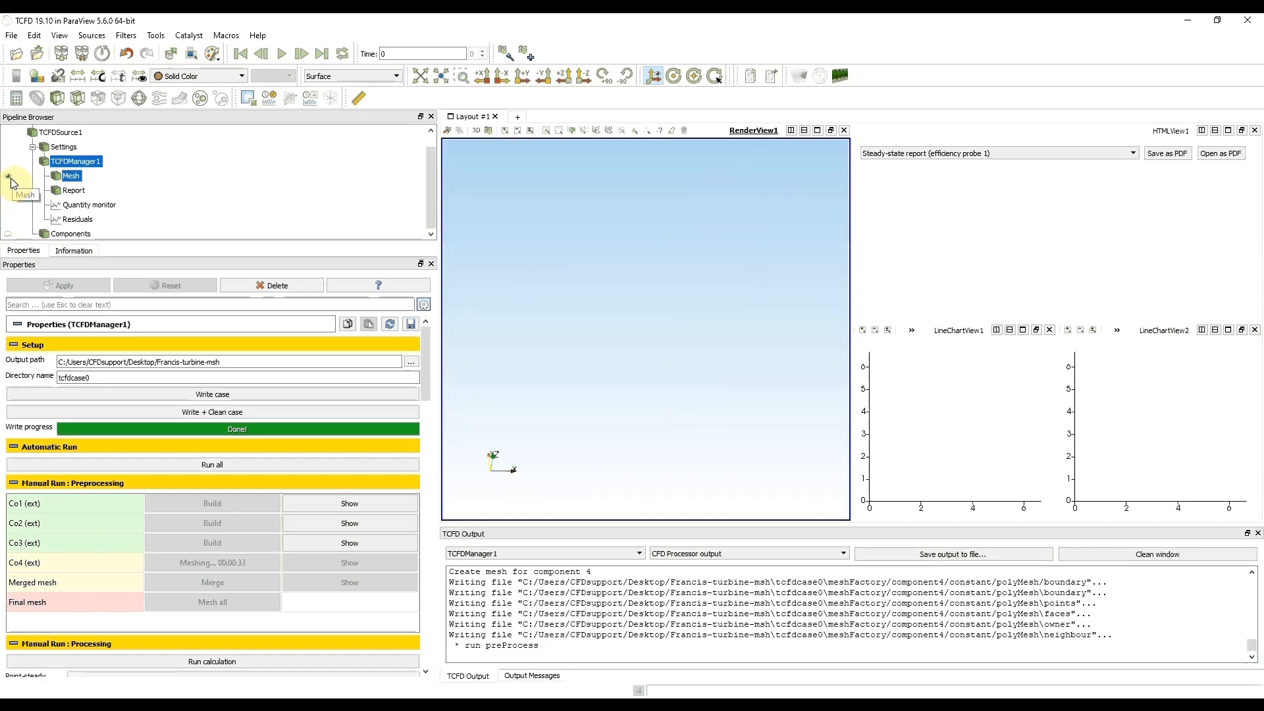
left_click(378, 505)
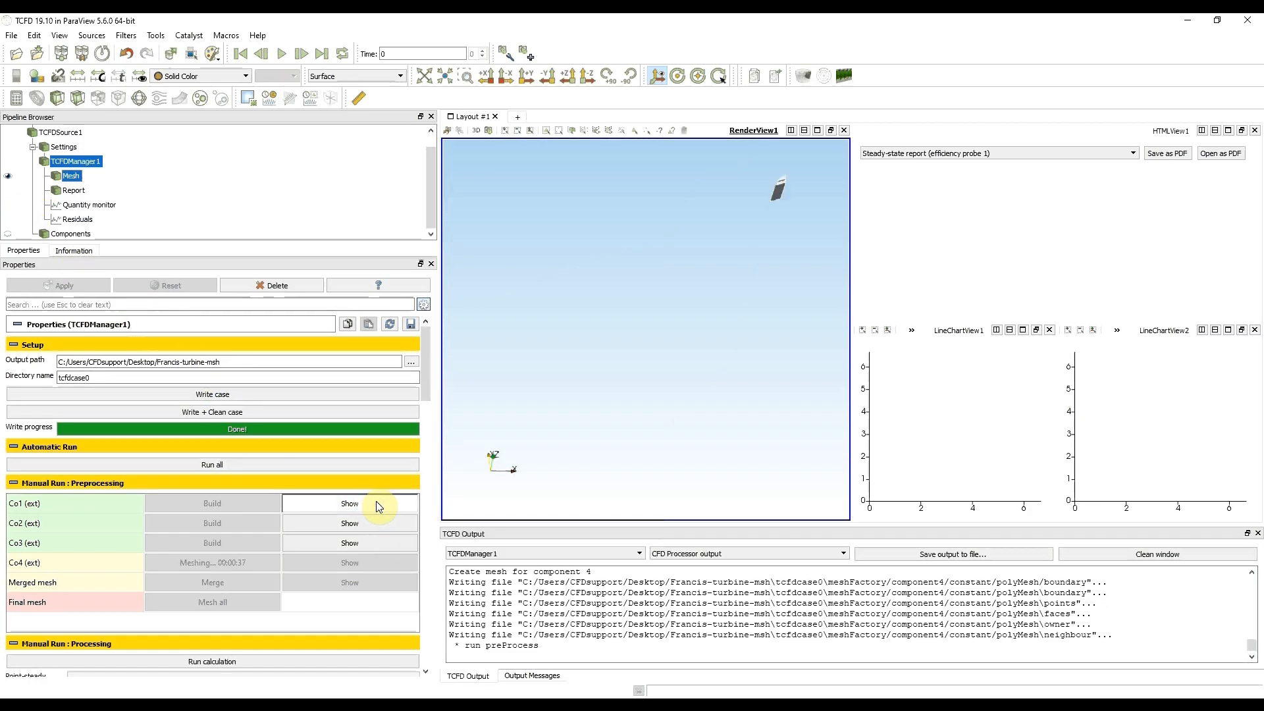
left_click(422, 78)
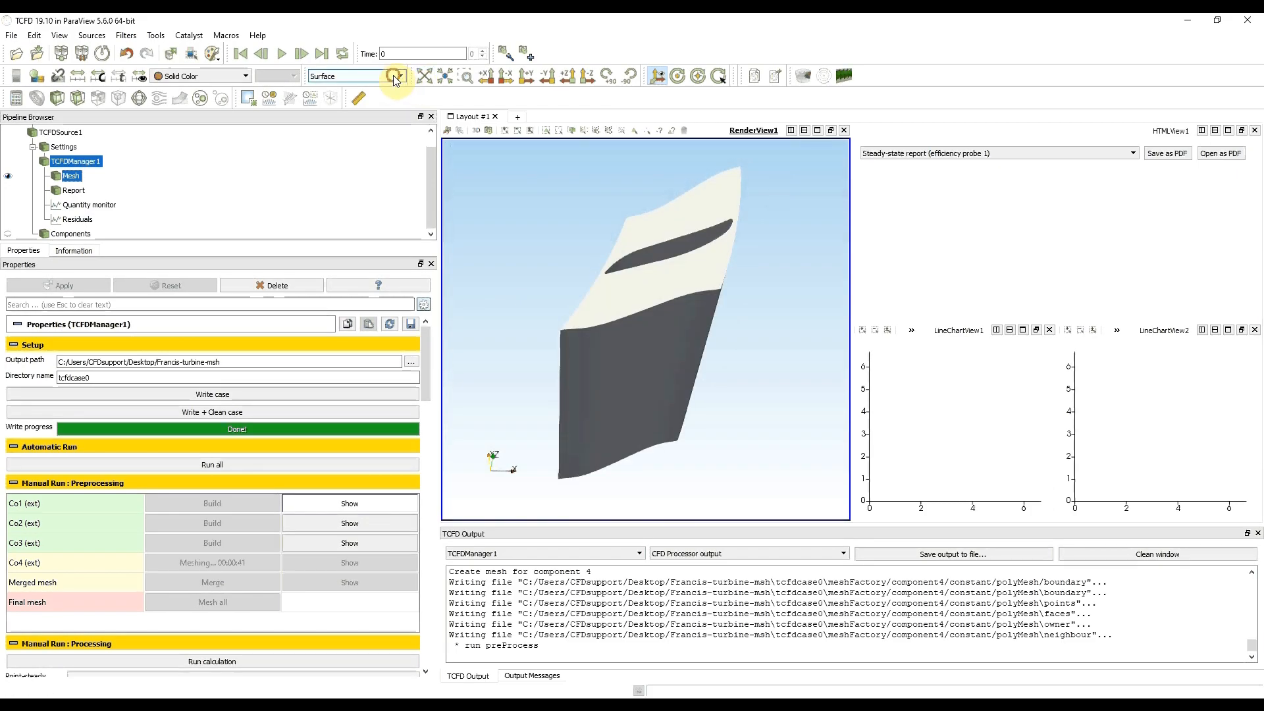
- Display the built mesh with the Surface With Edges representation
left_click(393, 76)
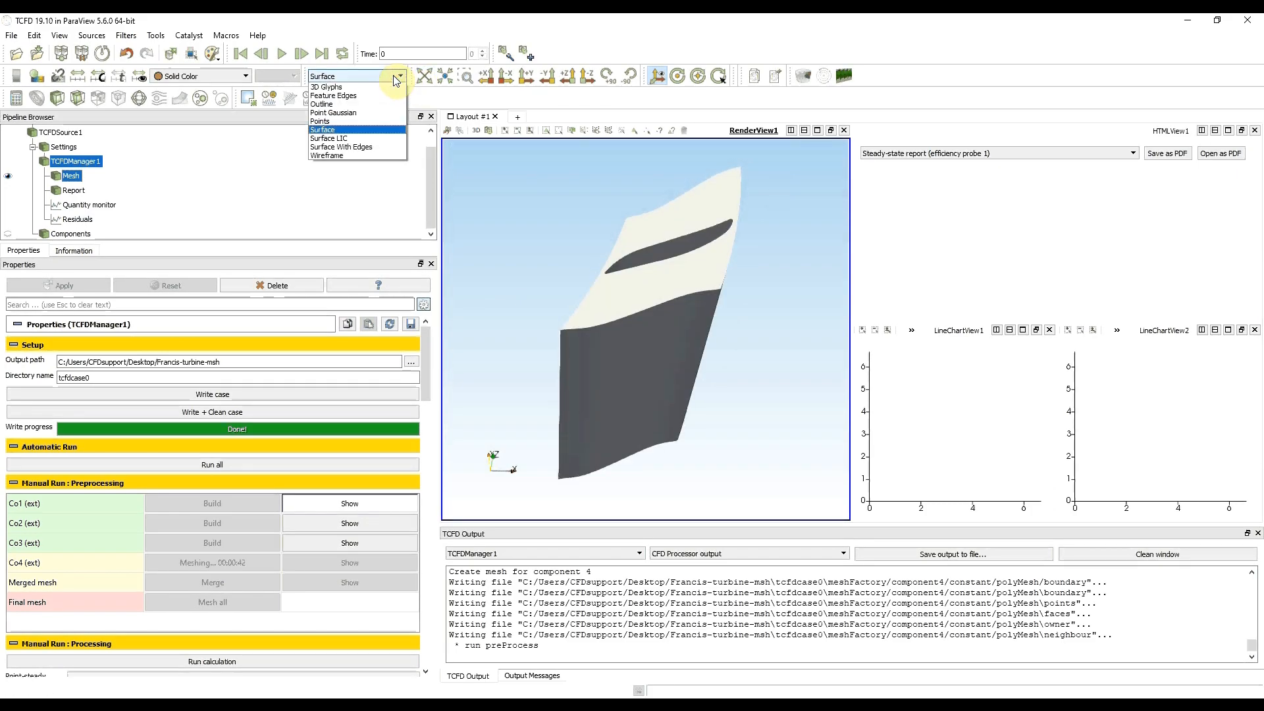
left_click(372, 148)
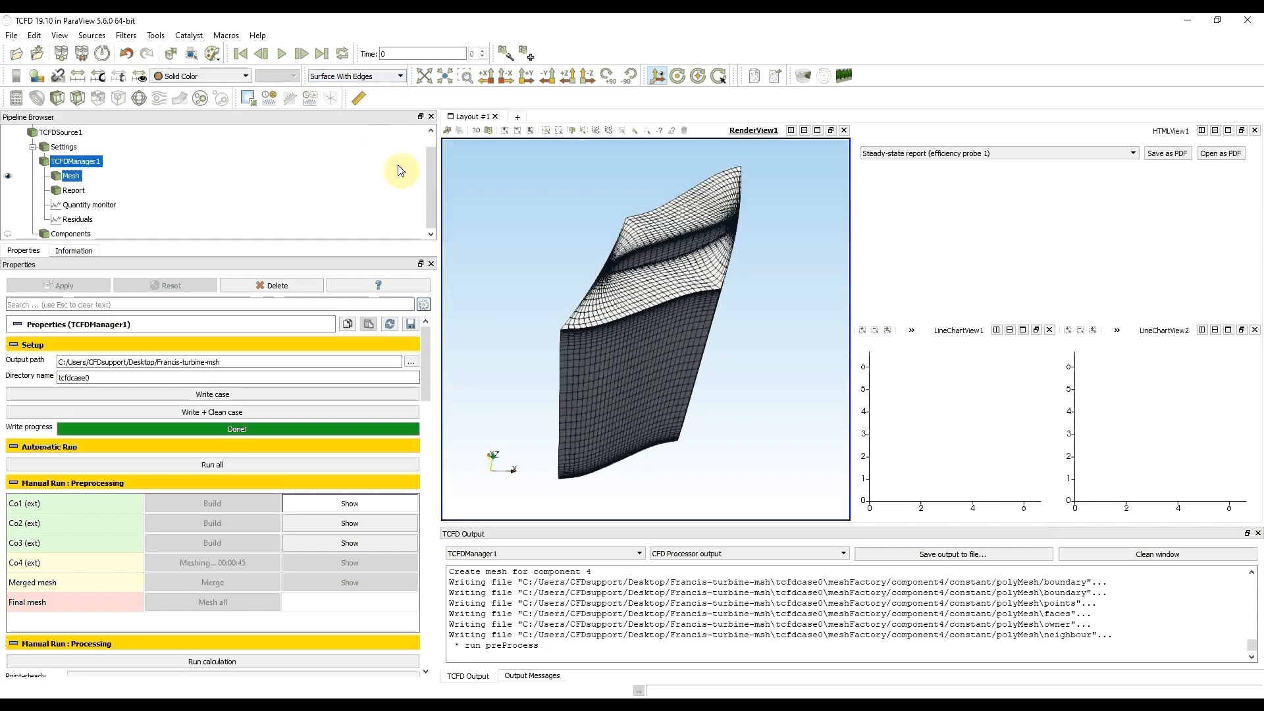
left_click_drag(556, 245, 561, 270)
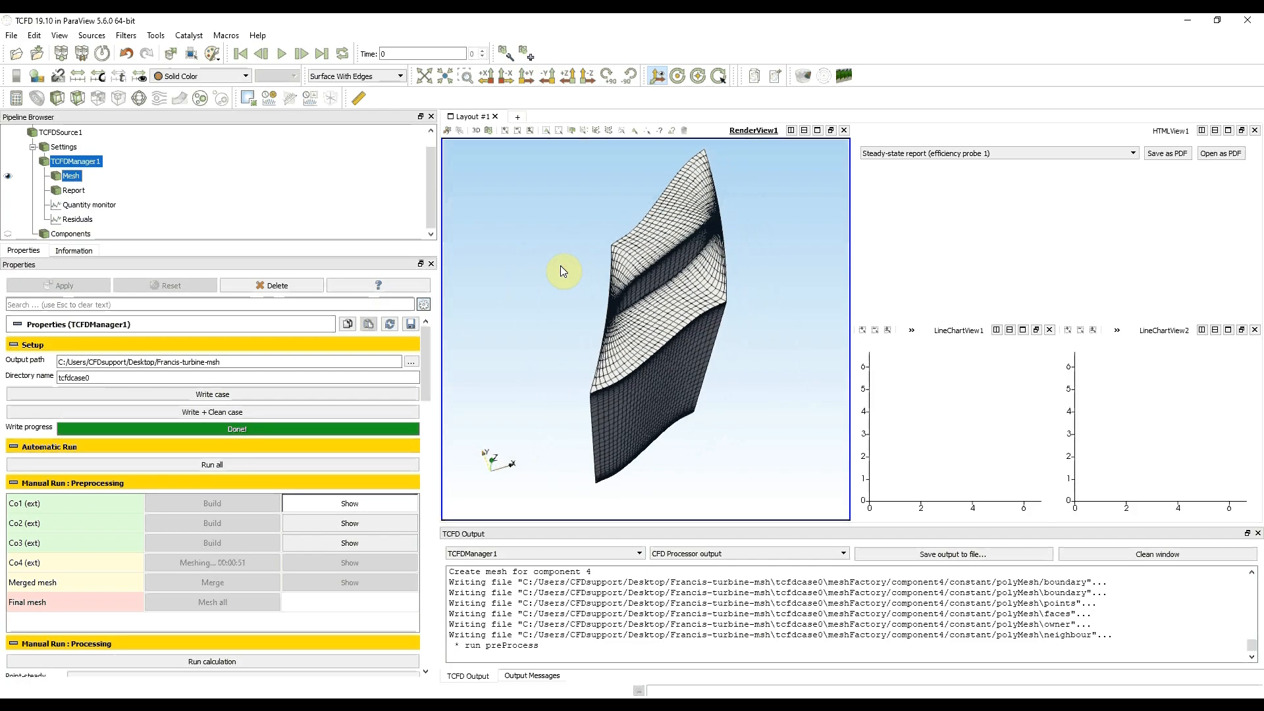
- Show the built meshes of Co2 and Co3 alongside Co1 and inspect them from different angles
left_click(380, 523)
left_click_drag(574, 429, 617, 329)
left_click(374, 544)
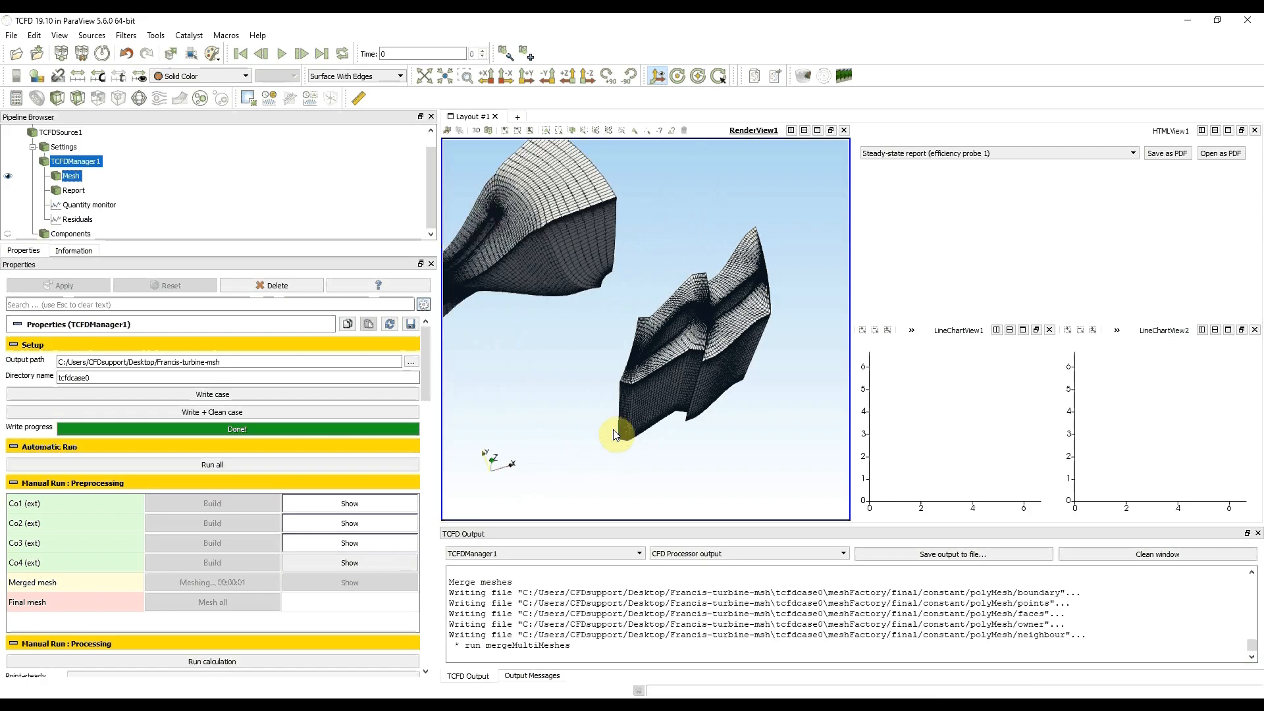
left_click_drag(593, 444, 660, 423)
left_click_drag(665, 418, 591, 396)
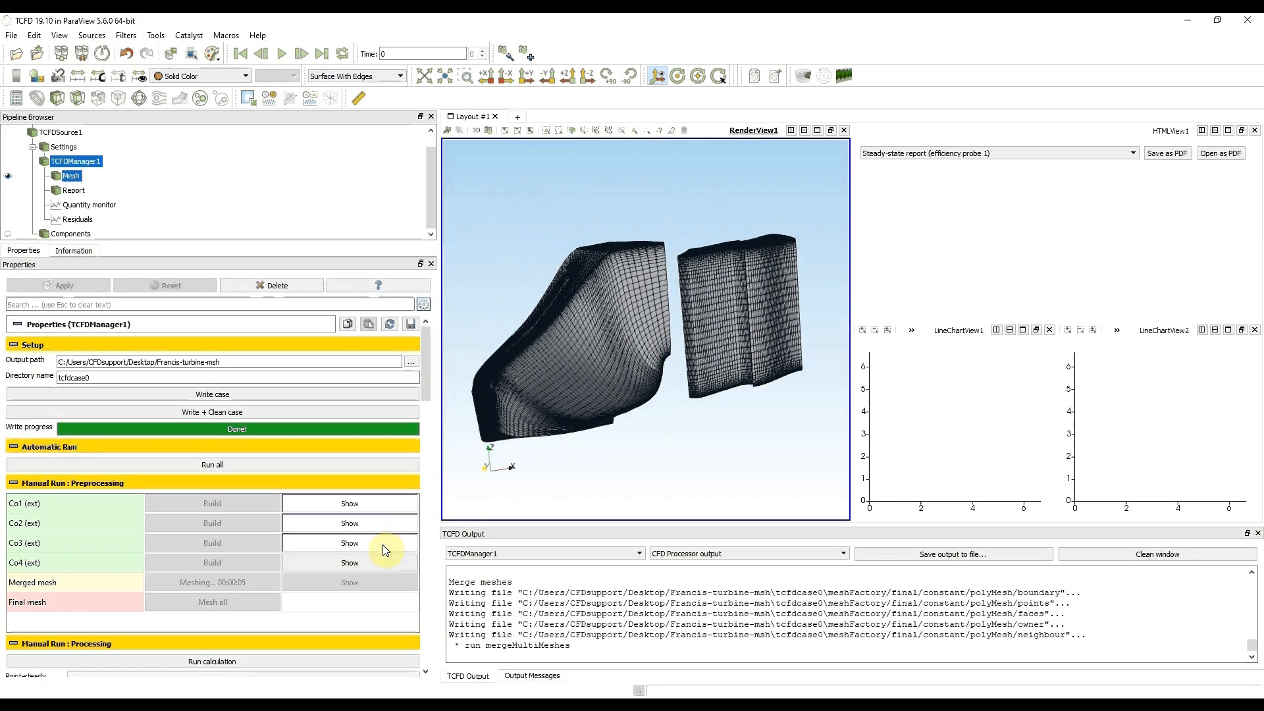
- Show the built draft tube mesh of Co4 and inspect the whole of it in the 3D view
left_click(350, 563)
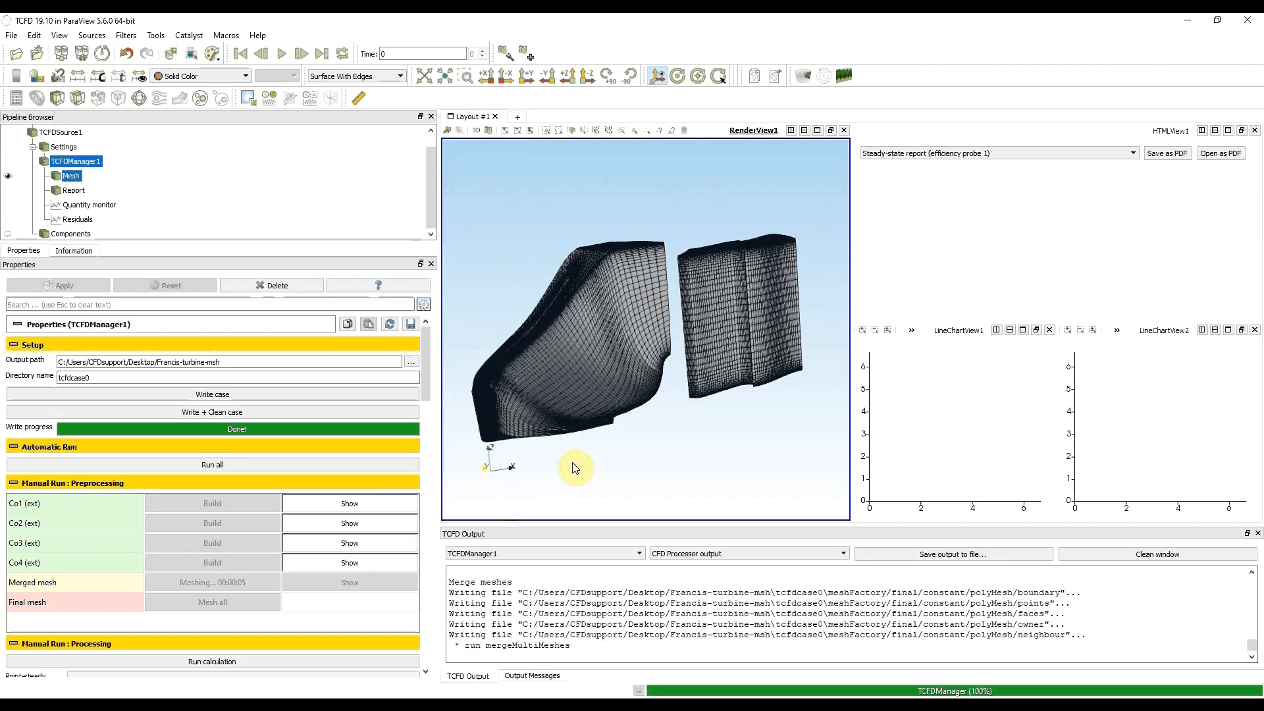
middle_click_drag(553, 478, 674, 204)
right_click_drag(663, 434, 653, 247)
left_click_drag(643, 343, 675, 319)
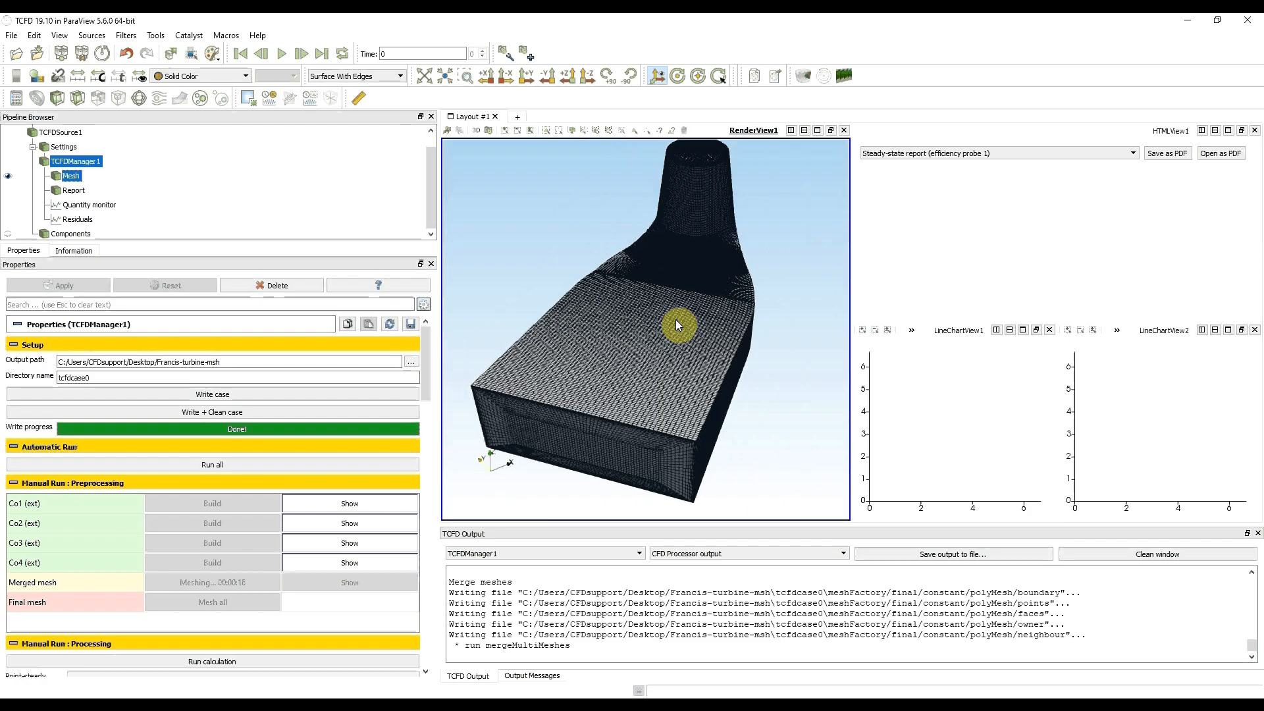